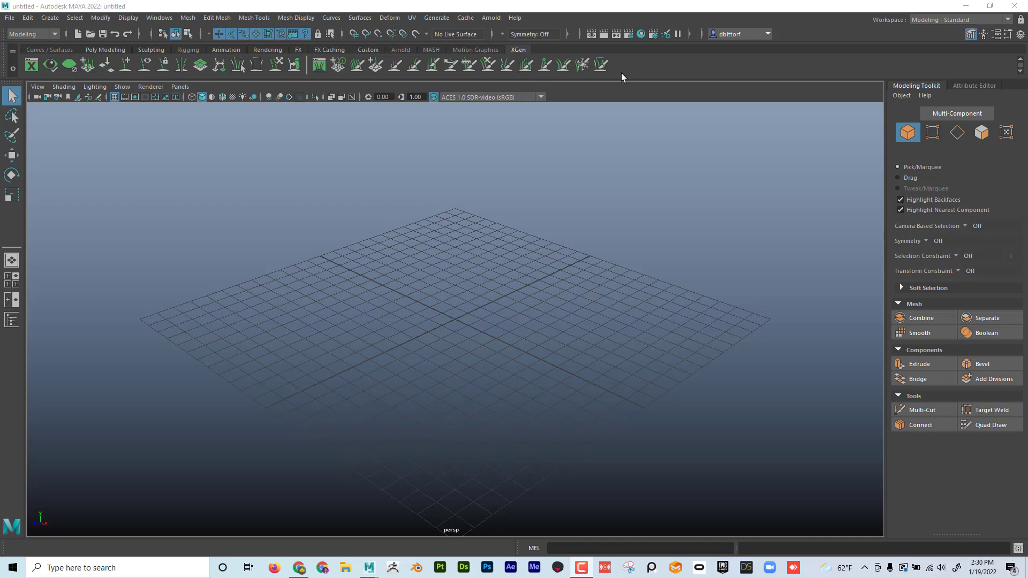
Step: Create a new shelf named DaveShelf
left_click(13, 71)
left_click(69, 111)
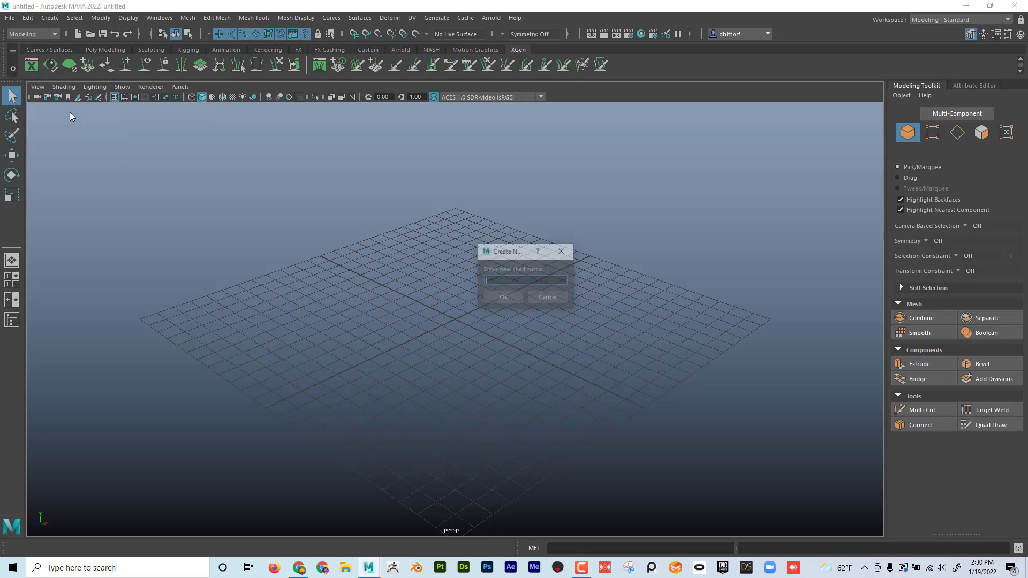
type("Dave")
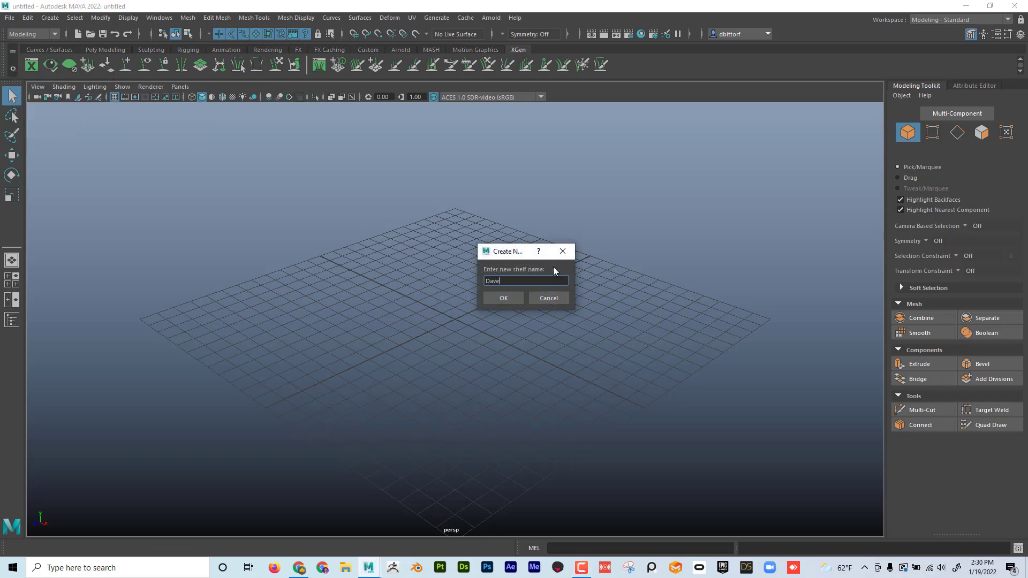
type("Shelf")
left_click(496, 297)
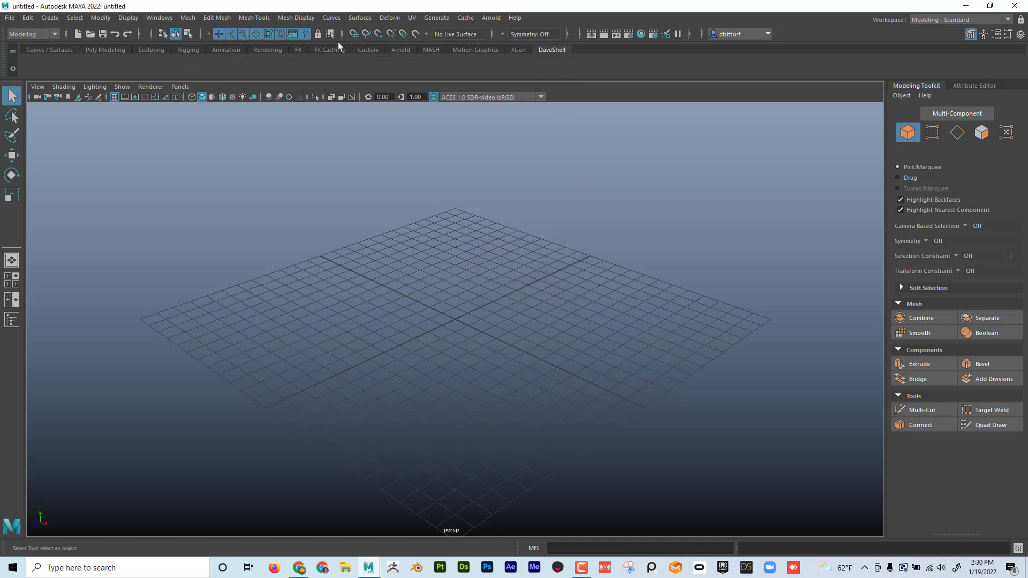
Step: Add the Append to Polygon, Crease Tool and Multi-Cut mesh tools to DaveShelf
left_click(256, 18)
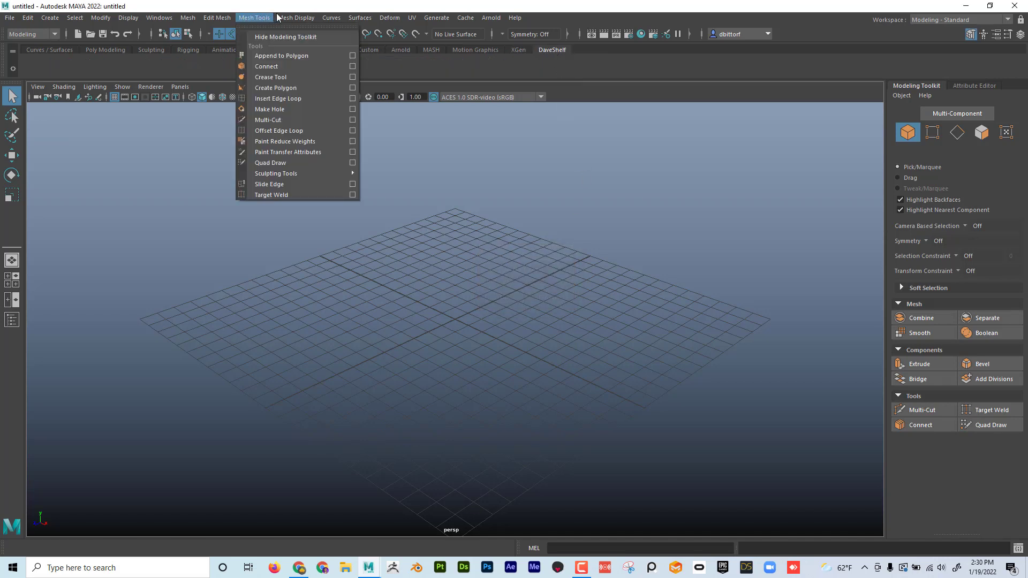
left_click(274, 56, "ctrl+shift")
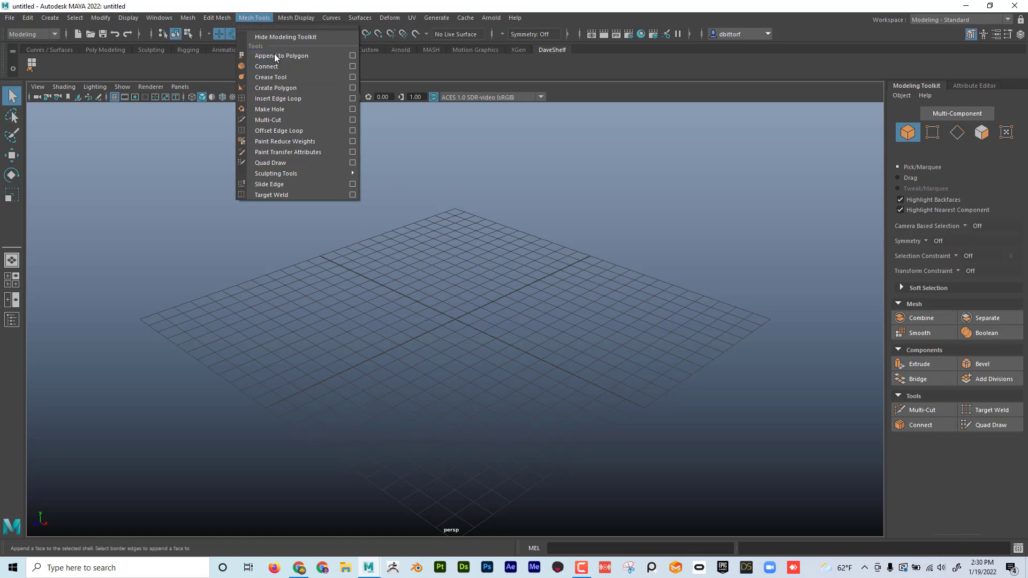
left_click(285, 76, "ctrl+shift")
left_click(285, 120, "ctrl+shift")
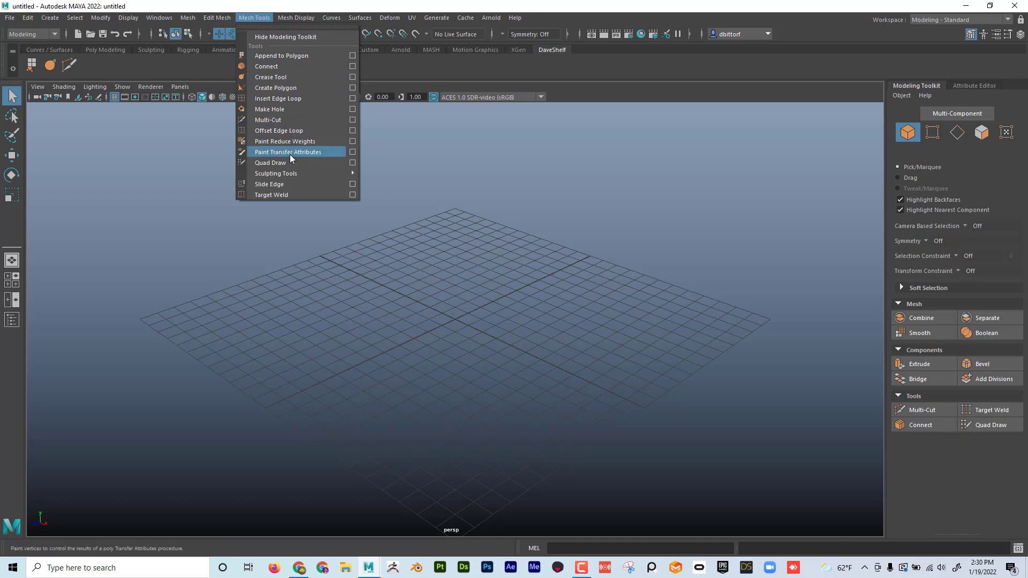
Step: Add the Add Divisions, Bridge and Soften Edge commands to DaveShelf
mouse_move(216, 17)
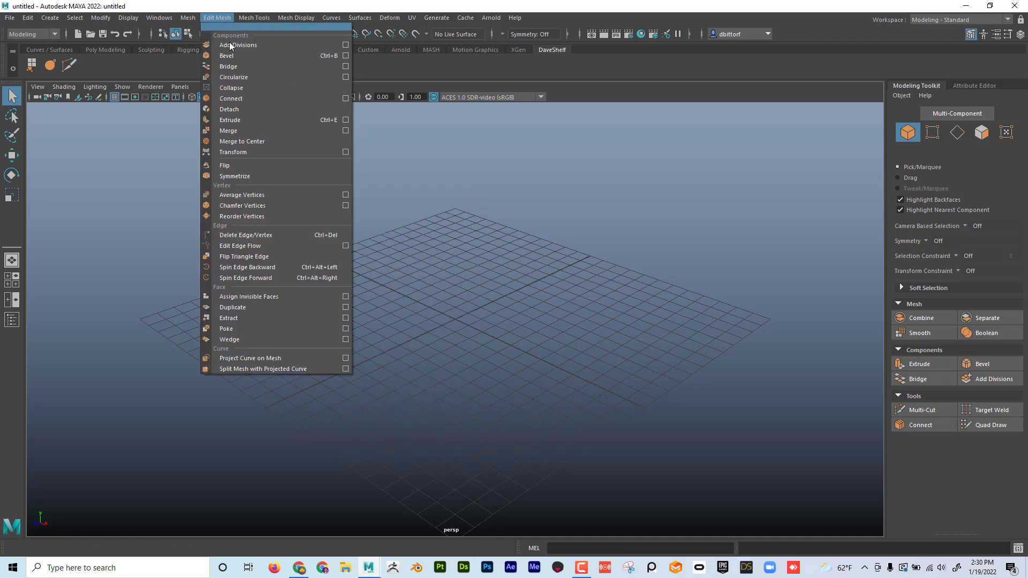
left_click(247, 63, "ctrl+shift")
left_click(233, 45, "ctrl+shift")
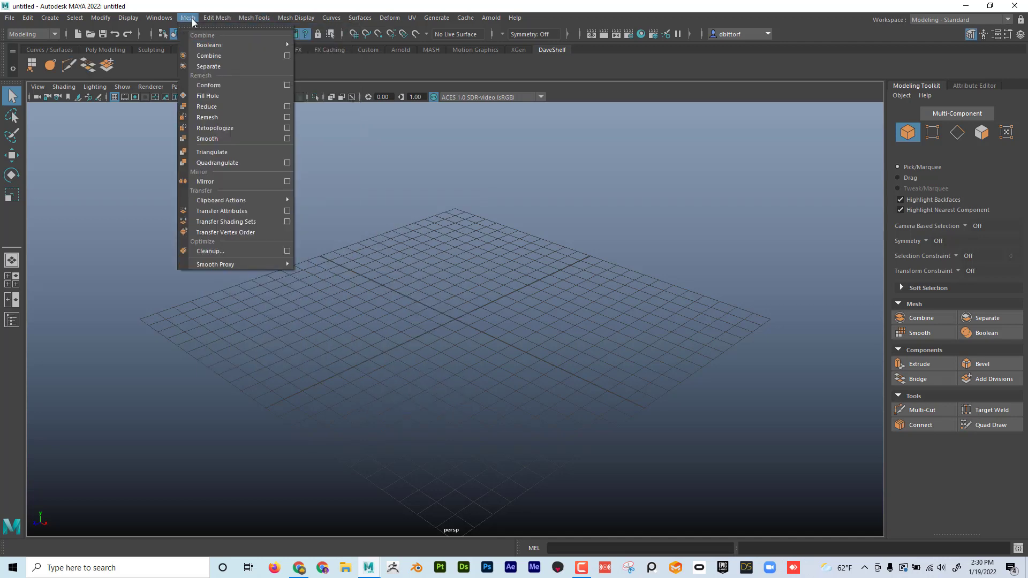
mouse_move(315, 21)
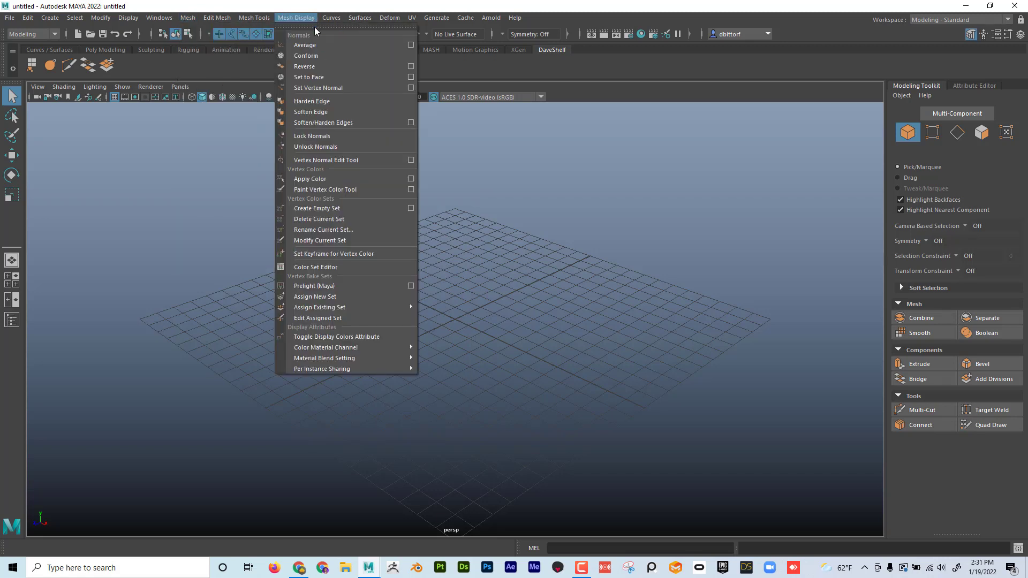
left_click(339, 112, "ctrl+shift")
left_click(158, 68)
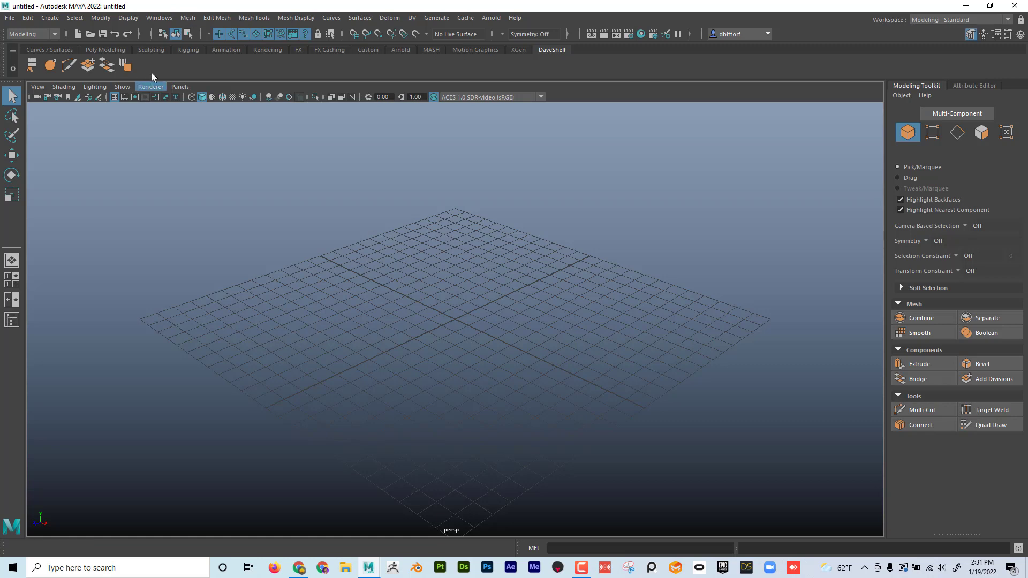
Step: Create a polygon cube at the grid's centre and scale it uniformly by about 4.53
left_click(51, 19)
mouse_move(177, 55)
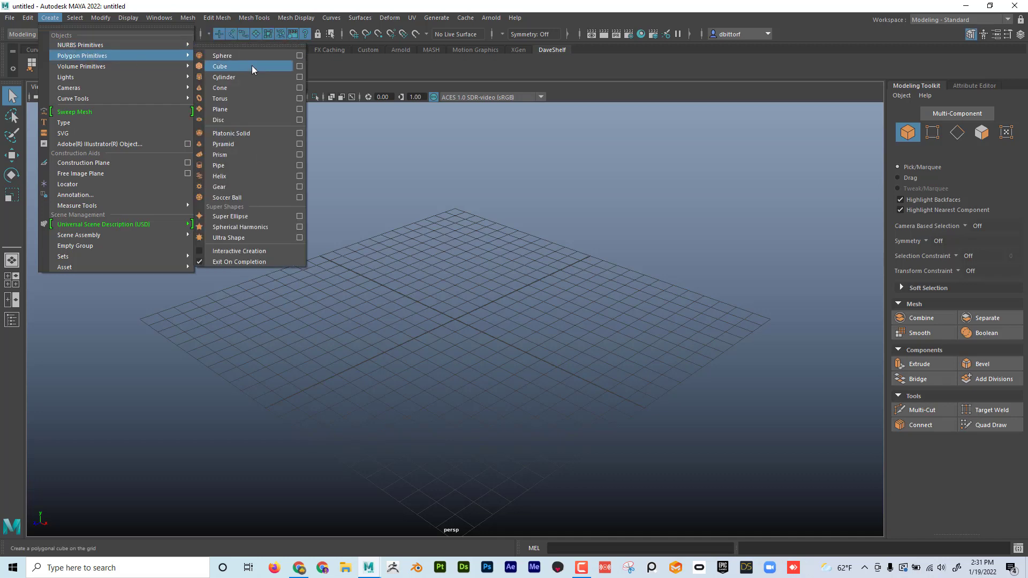
left_click(252, 65)
left_click(12, 195)
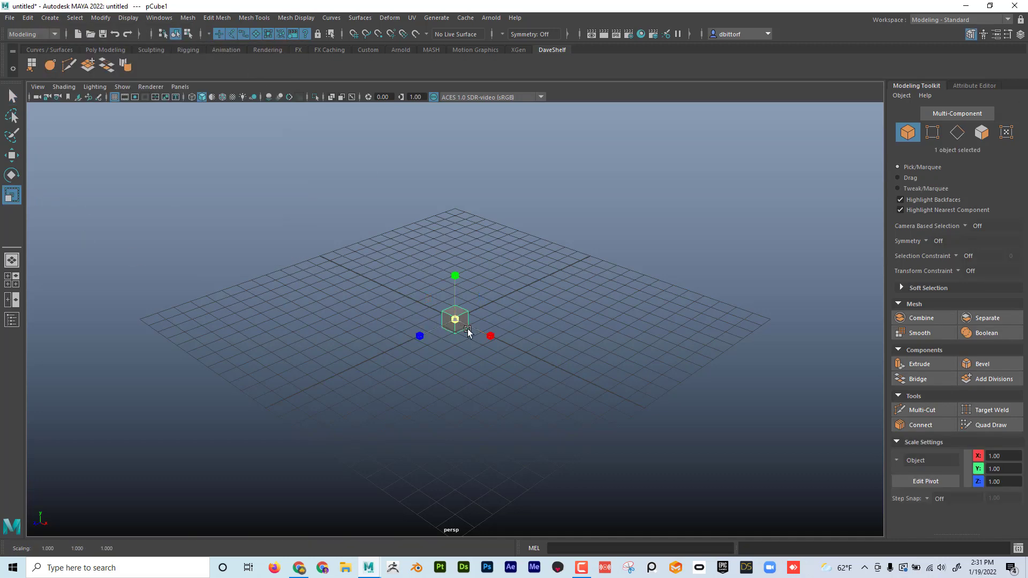
left_click_drag(468, 332, 413, 298)
Step: Move the cube by about -12.68 in X, 4.91 in Y and 4.24 in Z, rotate it freely and delete it
key("w")
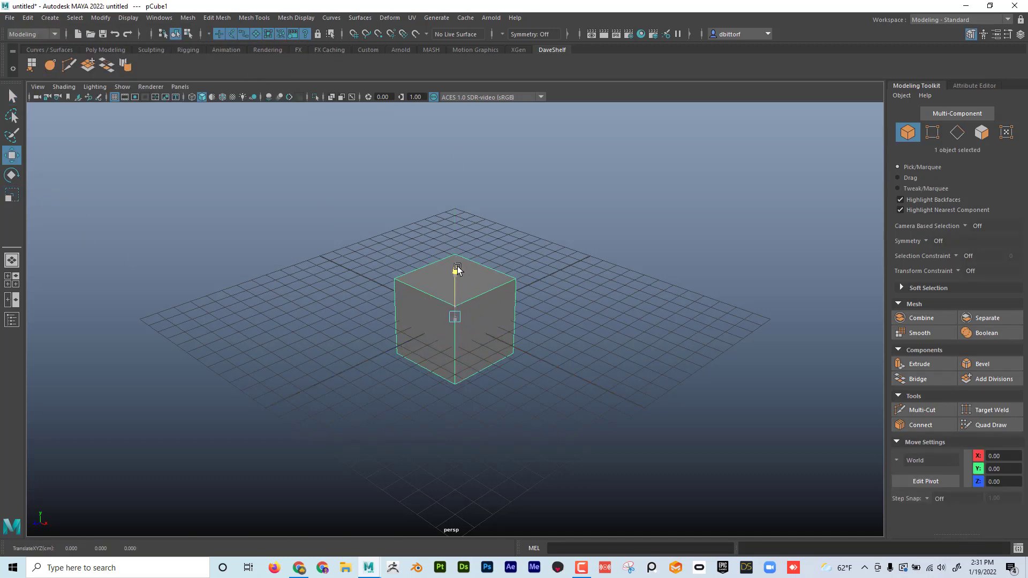
left_click_drag(458, 267, 459, 183)
left_click_drag(488, 251, 339, 189)
left_click_drag(257, 195, 259, 280)
left_click(11, 174)
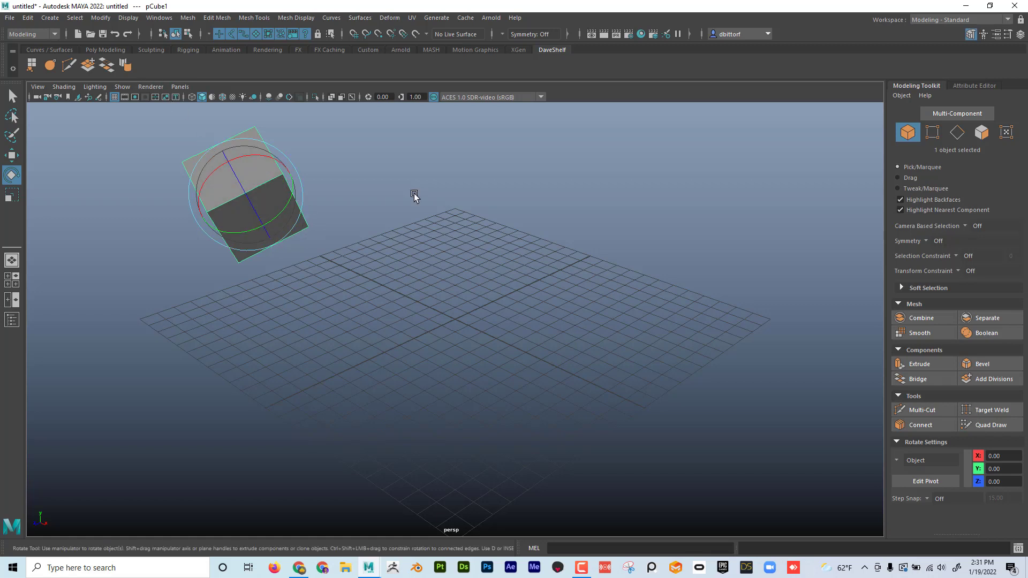
key("Delete")
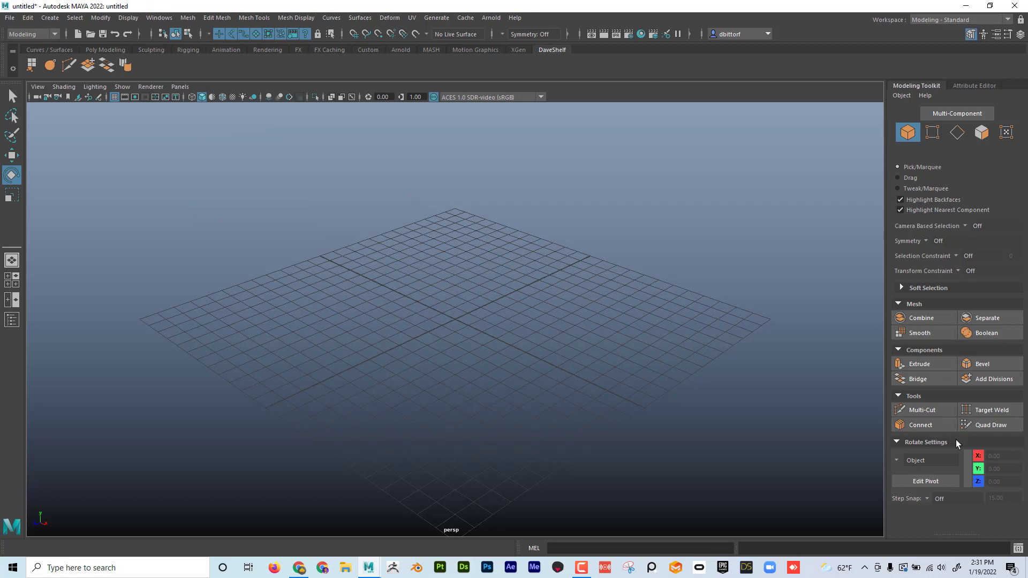
Step: Show the Script Editor in an enlarged window beside the grid and clear its command history
left_click(1017, 548)
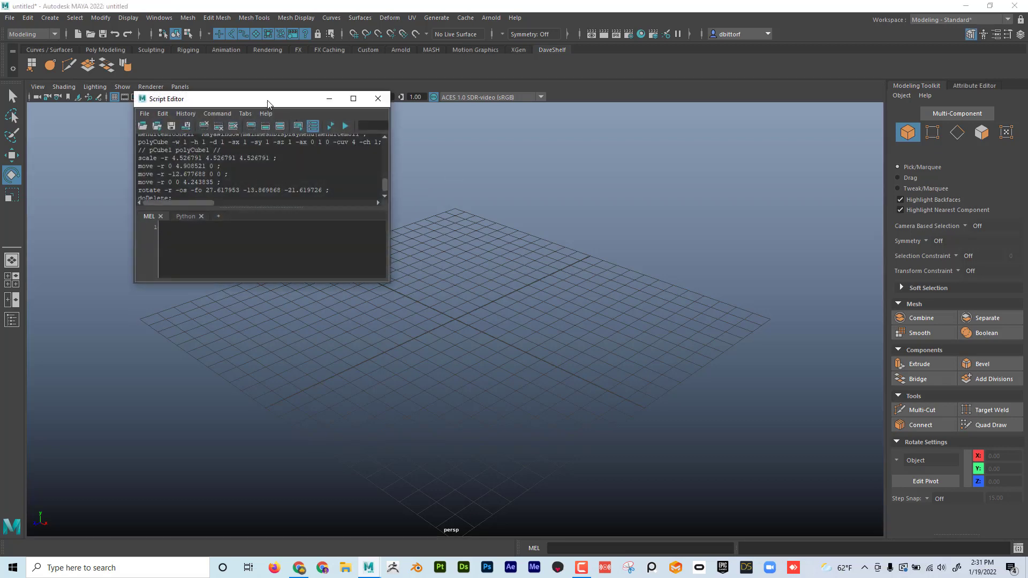
left_click_drag(263, 99, 622, 84)
left_click_drag(742, 267, 869, 463)
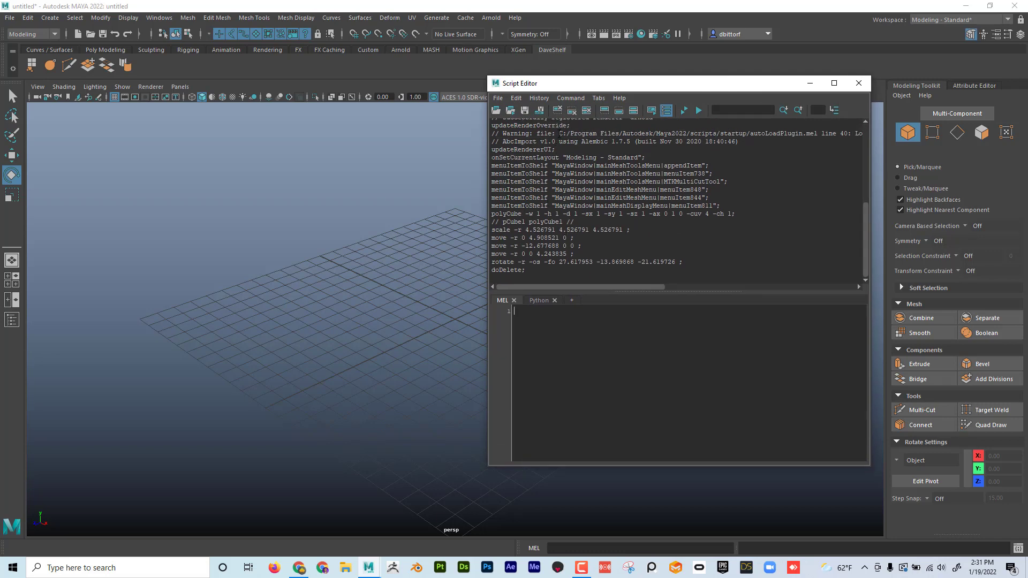
left_click(558, 110)
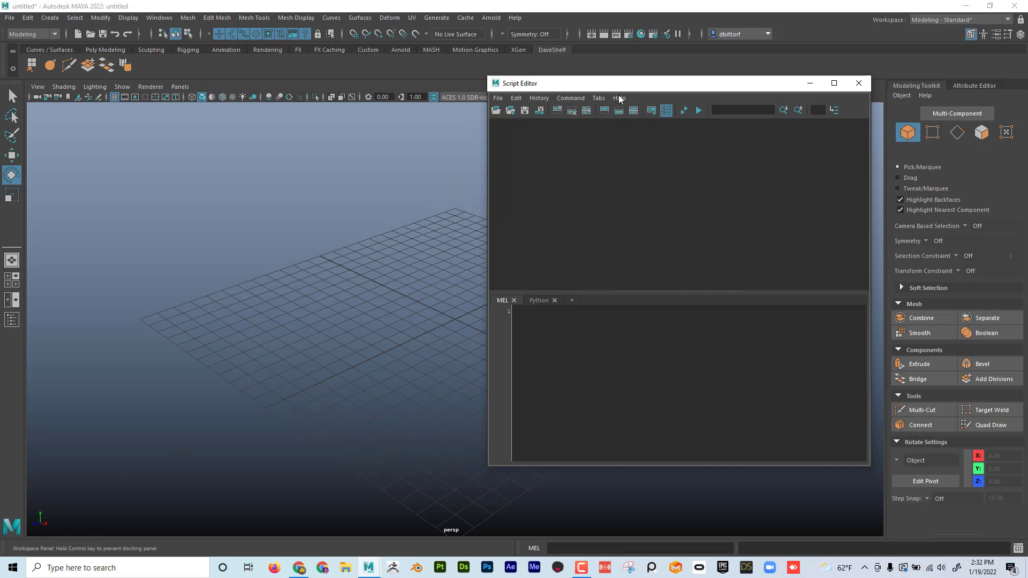
left_click_drag(575, 89, 668, 104)
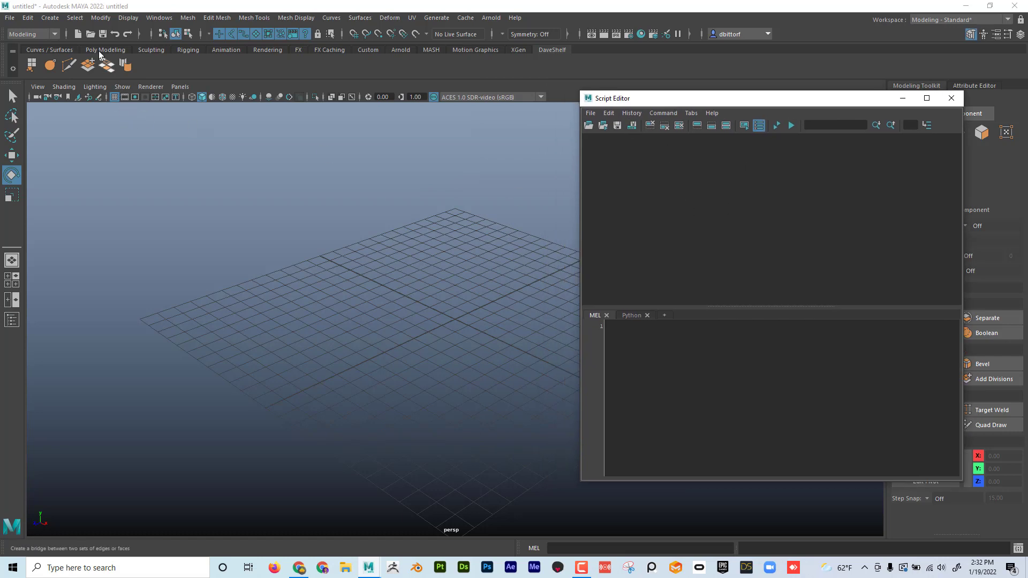
Step: Create a polygon cube at the grid's centre and scale it uniformly by about 4.03
left_click(53, 19)
mouse_move(96, 53)
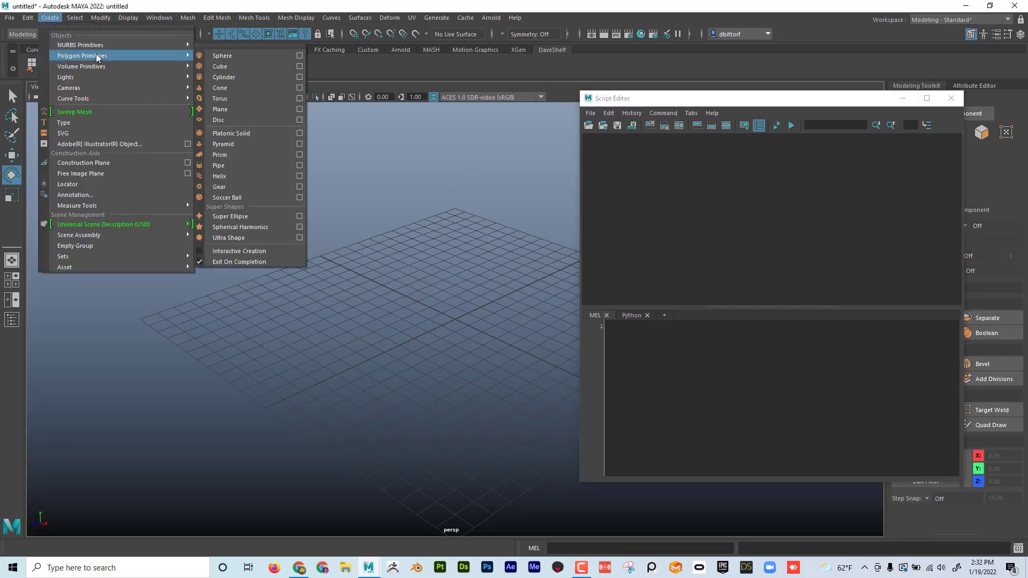
left_click(242, 66)
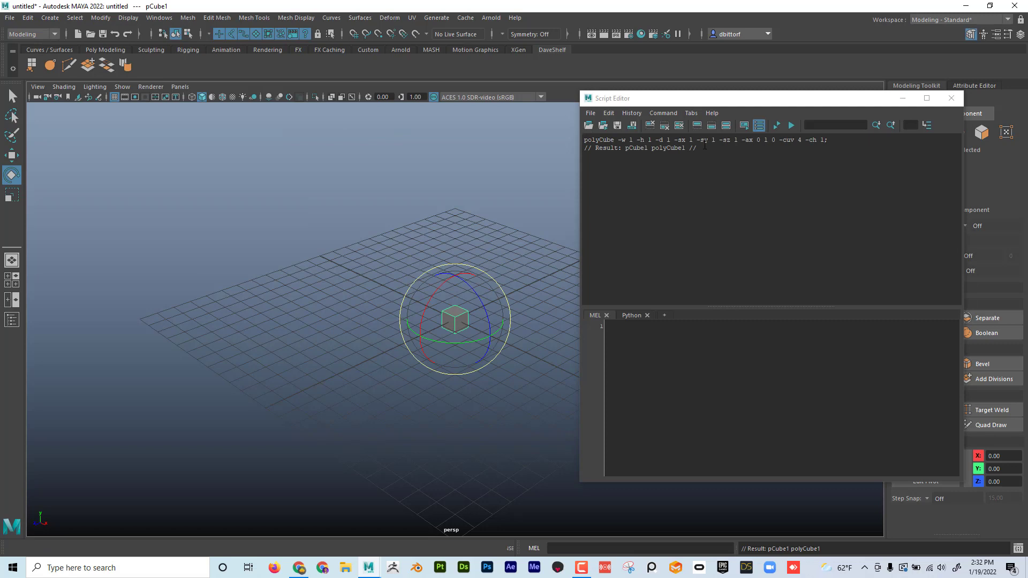
left_click(12, 194)
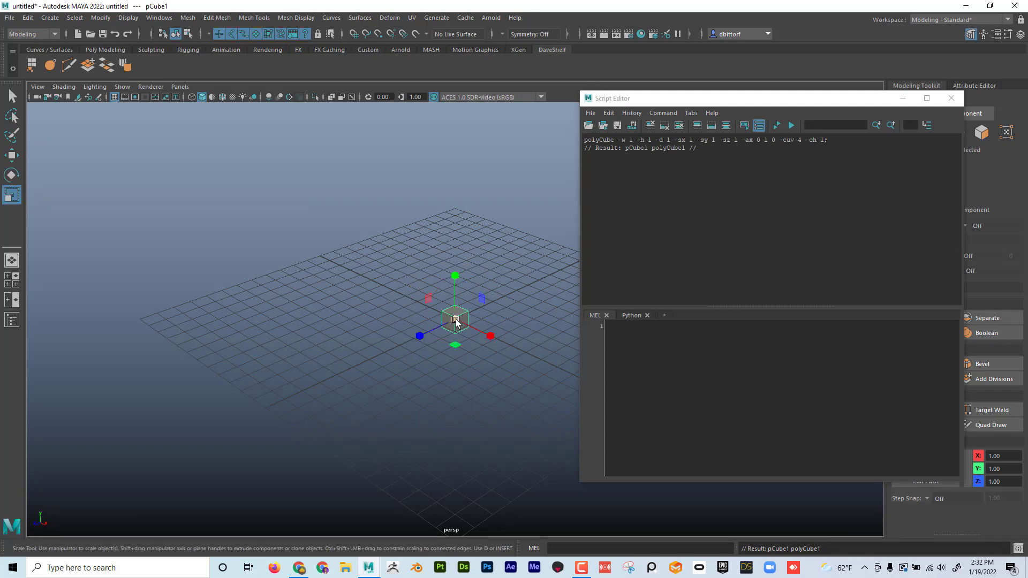
left_click_drag(456, 321, 503, 345)
Step: Move the cube by about -10.93 in X, 5.96 in Y and 4.36 in Z, and rotate it freely on all axes
key("w")
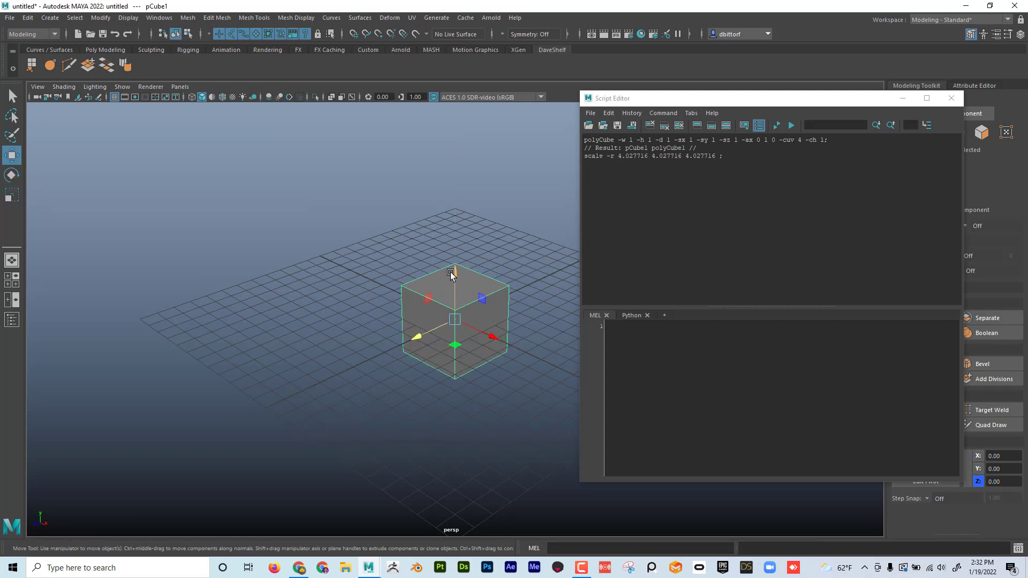
left_click_drag(451, 273, 449, 170)
left_click_drag(474, 226, 223, 200)
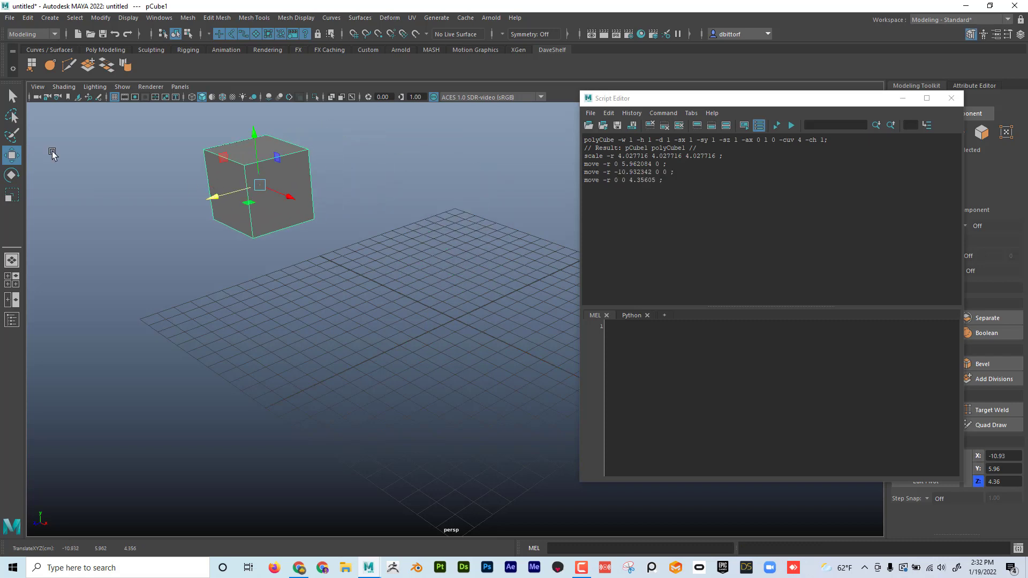
left_click(12, 175)
left_click_drag(252, 168, 215, 198)
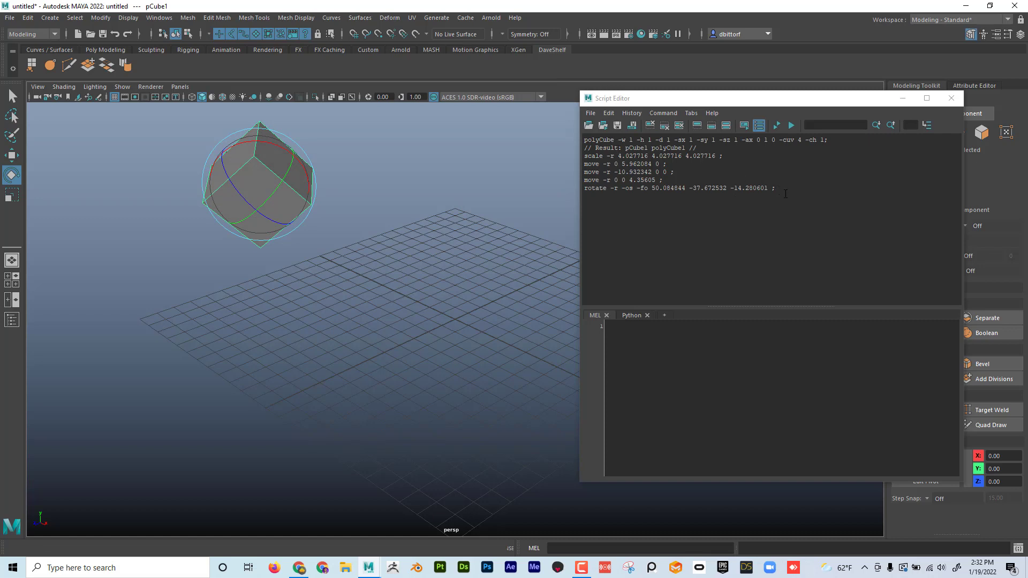
Step: Save the recorded commands, from the cube's creation through its rotation, to DaveShelf as a MEL script
left_click_drag(785, 194, 532, 128)
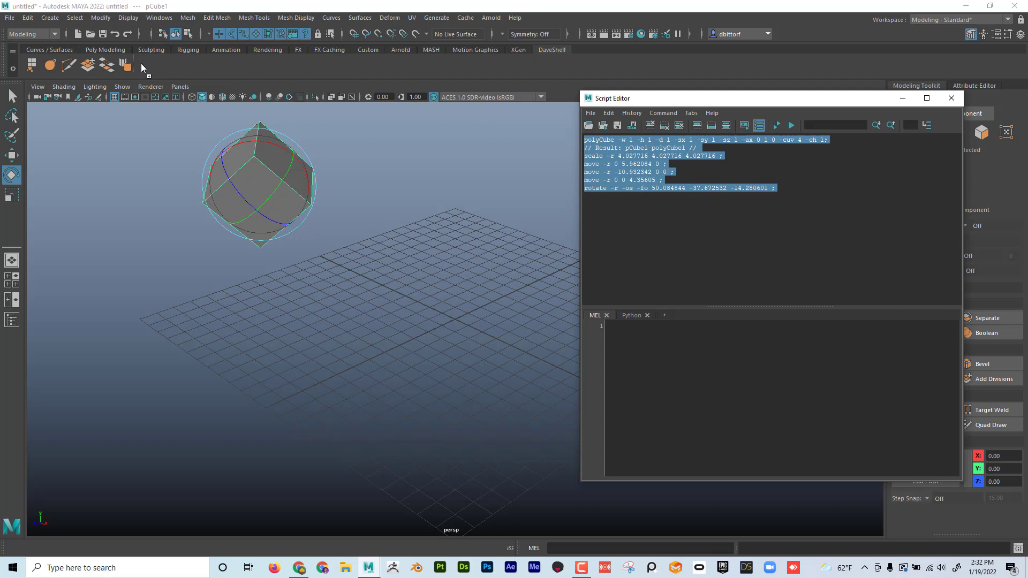
left_click_drag(142, 65, 142, 65)
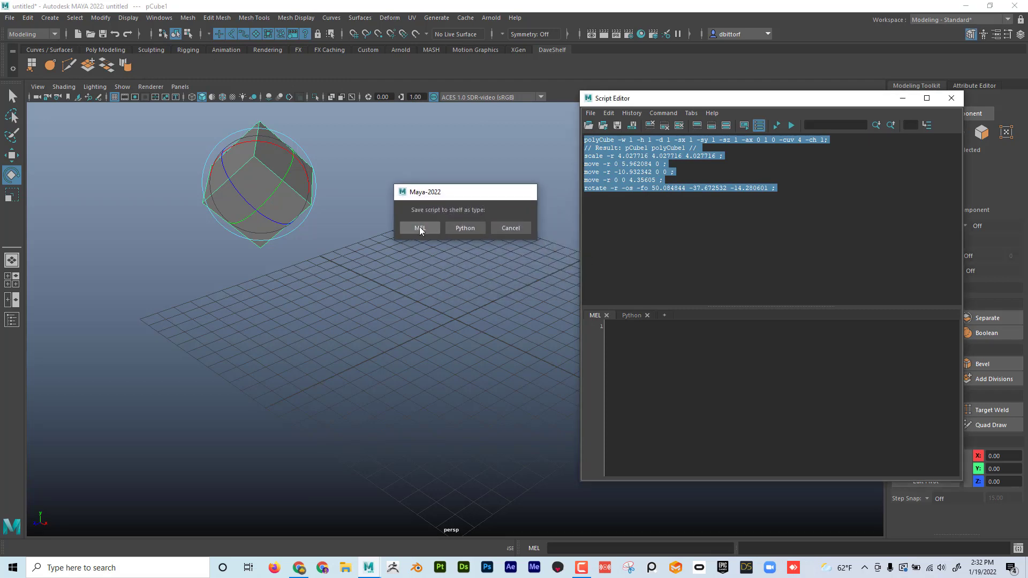
left_click(419, 228)
Step: Delete the cube from the scene and recreate it by running the saved MEL script from DaveShelf
left_click(354, 157)
left_click(283, 166)
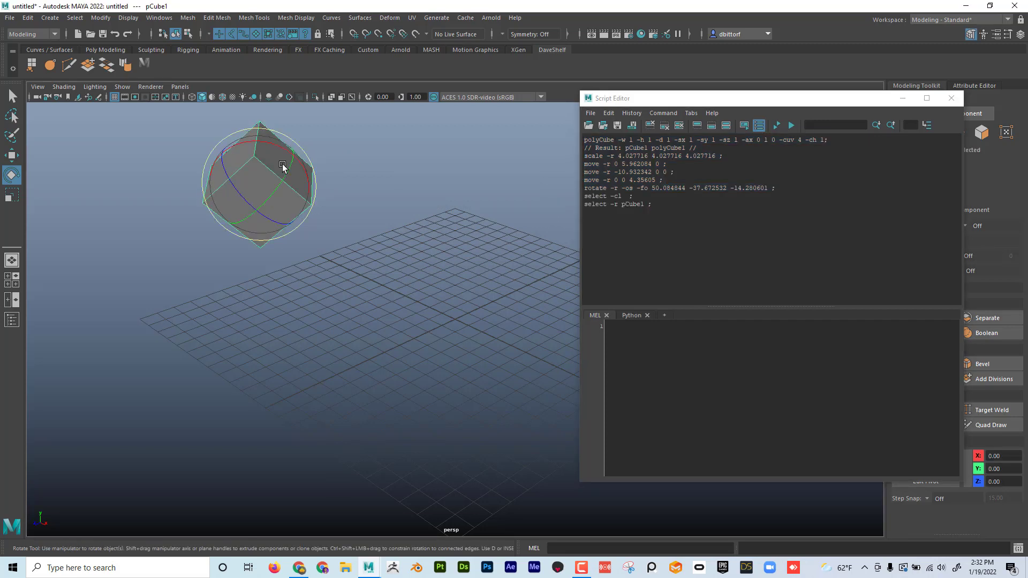
key("Delete")
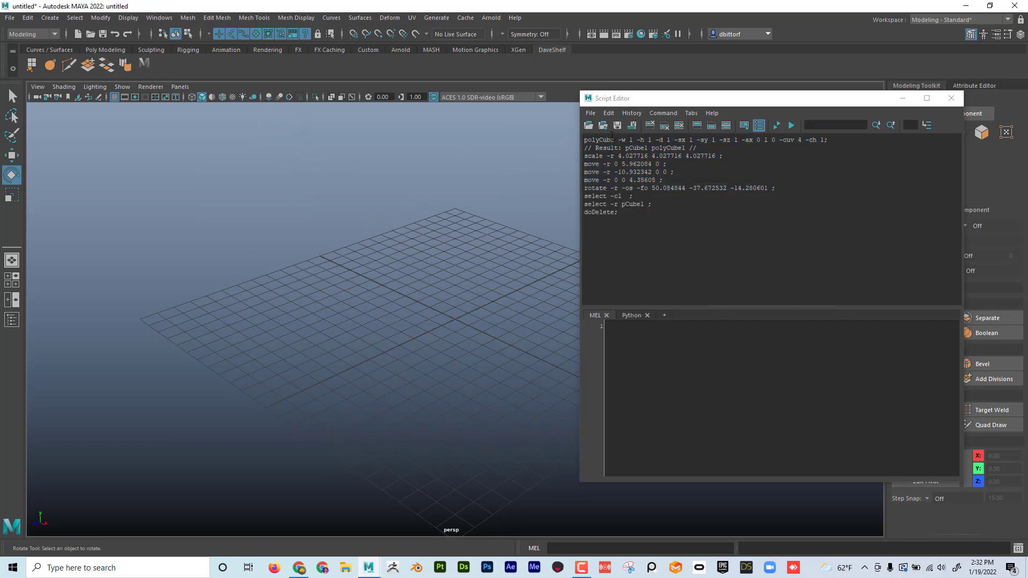
left_click(145, 63)
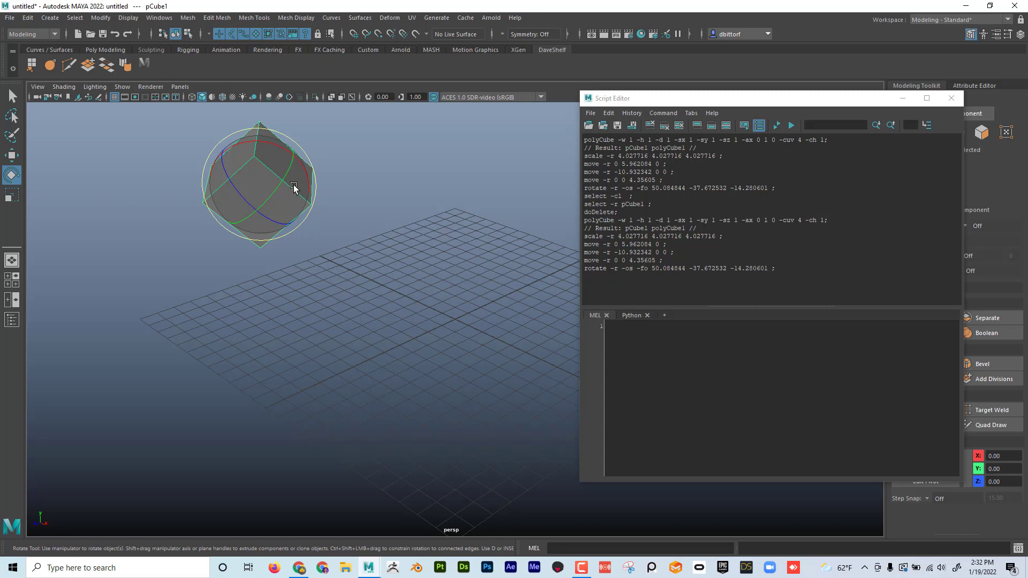
Step: Give the cube script button on DaveShelf the icon label "Cube" and save all shelves
right_click(146, 67)
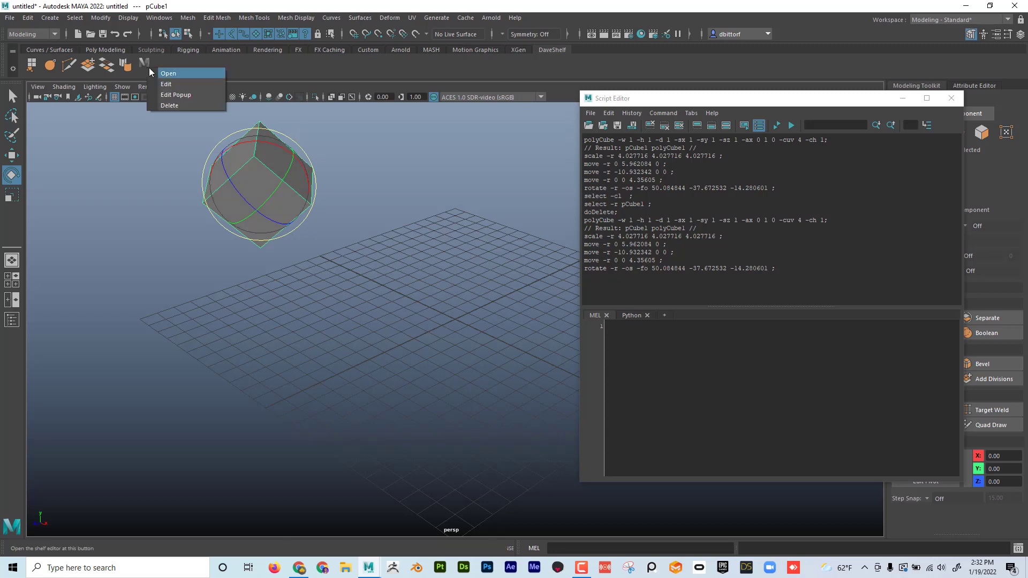
left_click(162, 80)
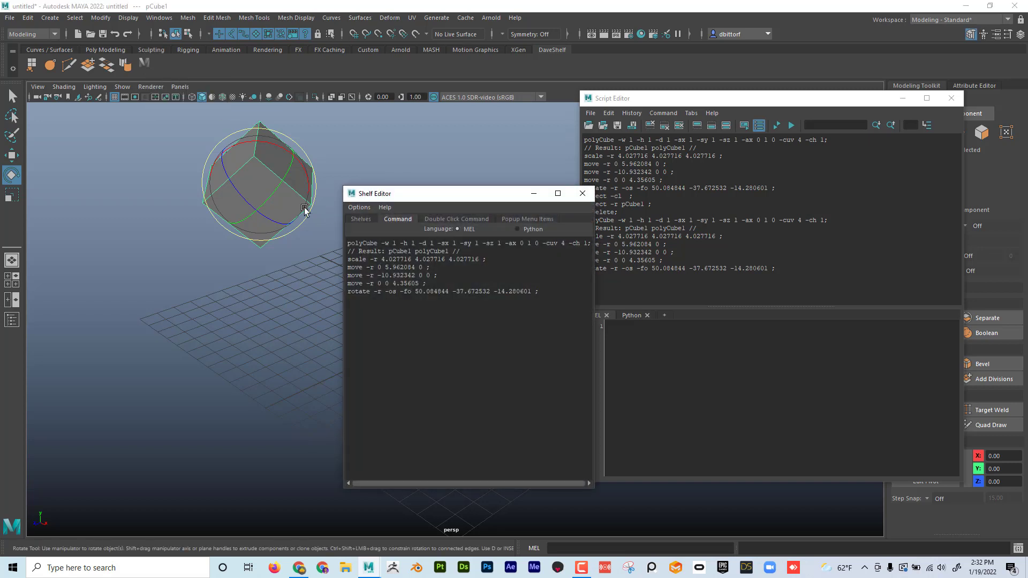
left_click(515, 218)
left_click(473, 218)
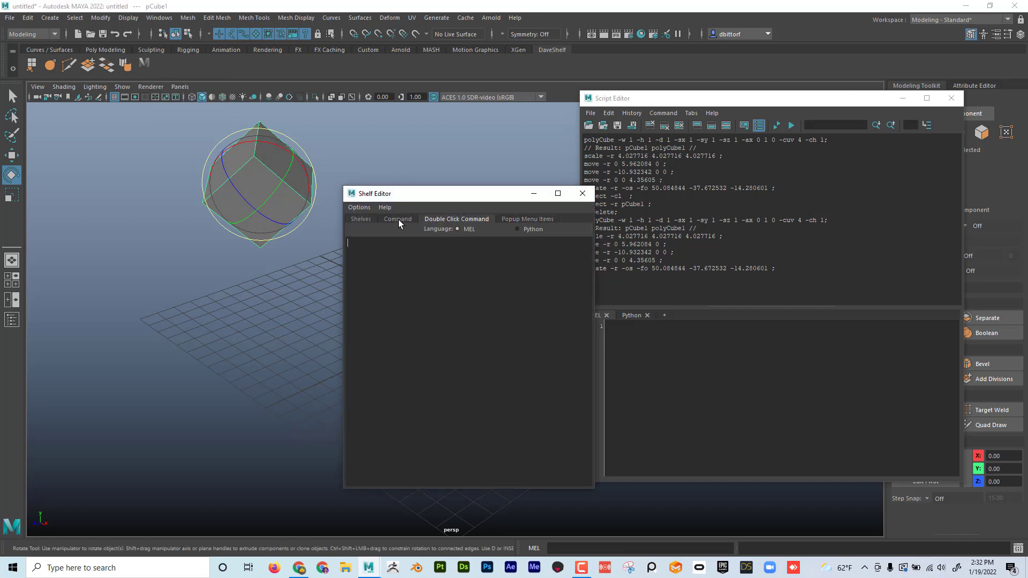
left_click(398, 220)
left_click(370, 219)
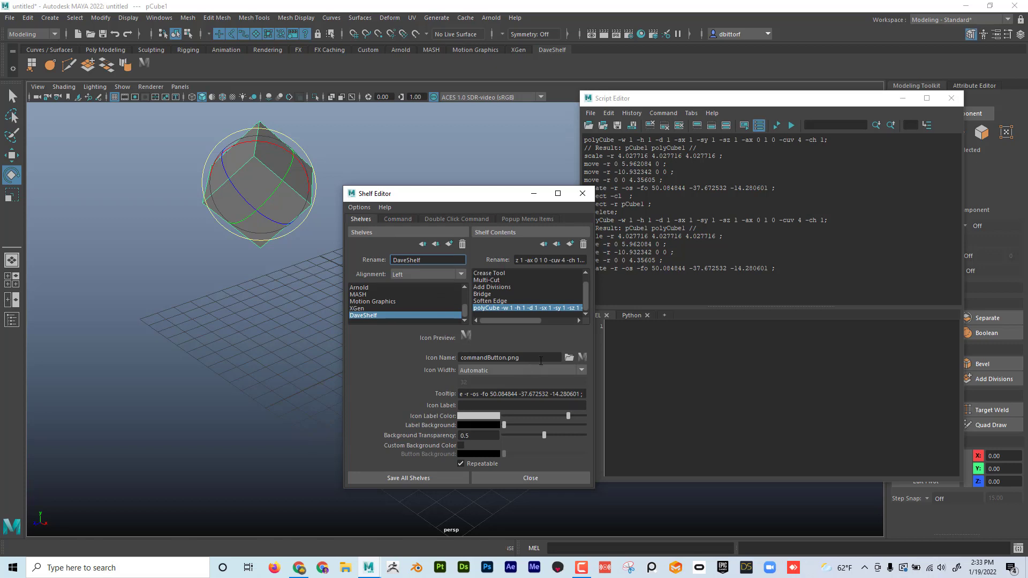
left_click(485, 406)
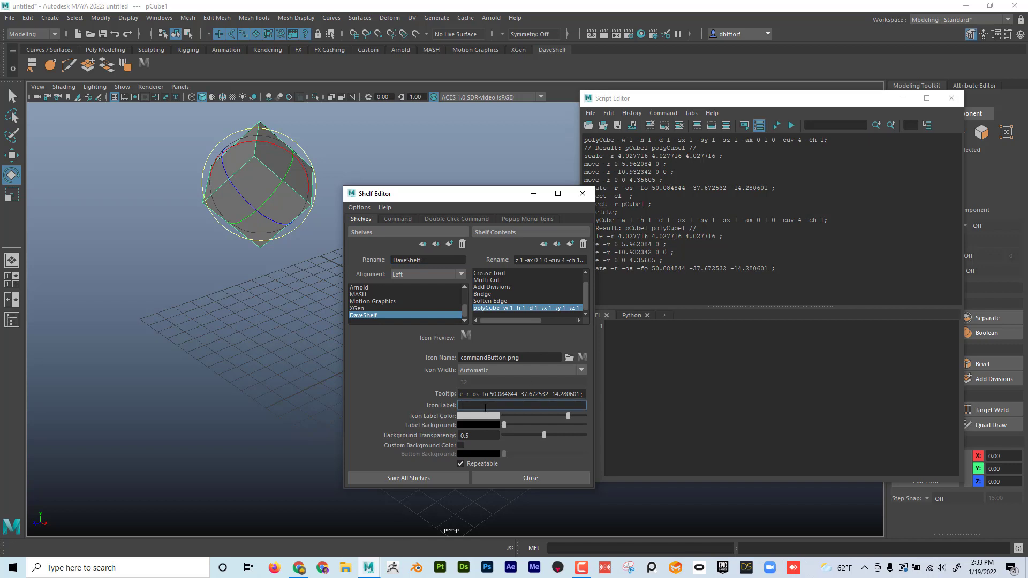
type("Cube")
left_click(440, 477)
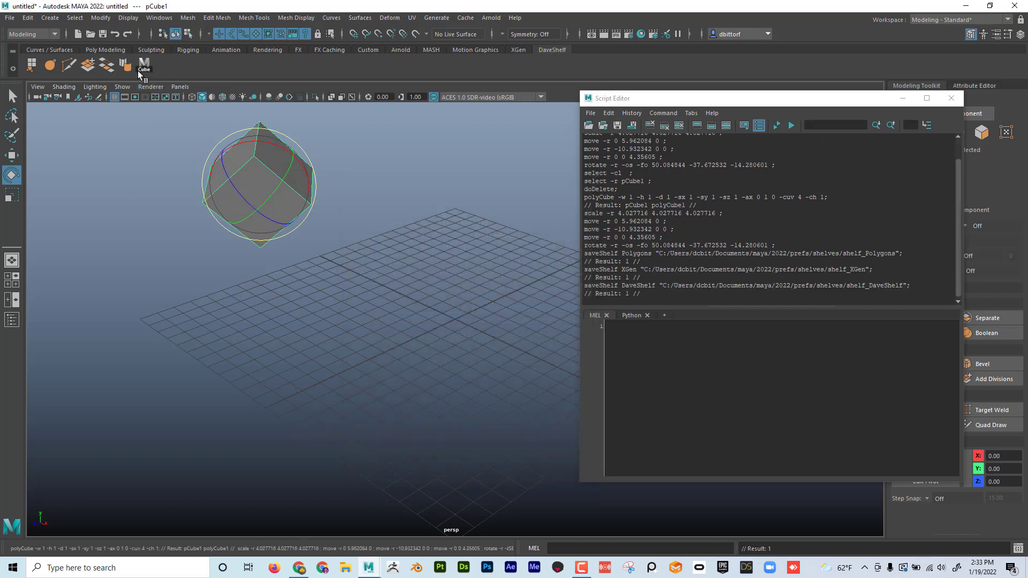
Step: Delete the cube and rebuild it by running the labelled Cube script from DaveShelf
left_click(388, 171)
left_click(285, 174)
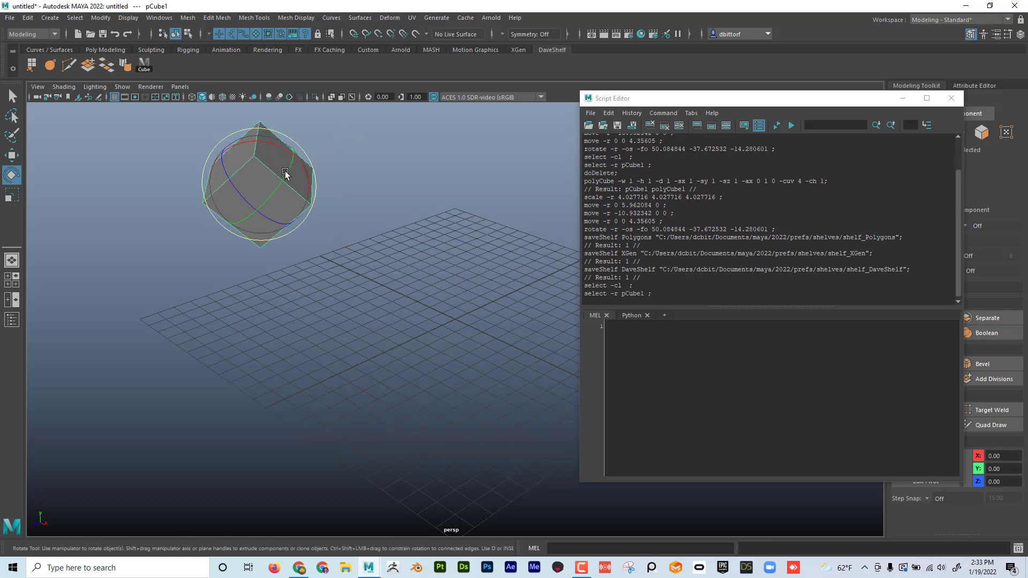
key("Delete")
left_click(144, 64)
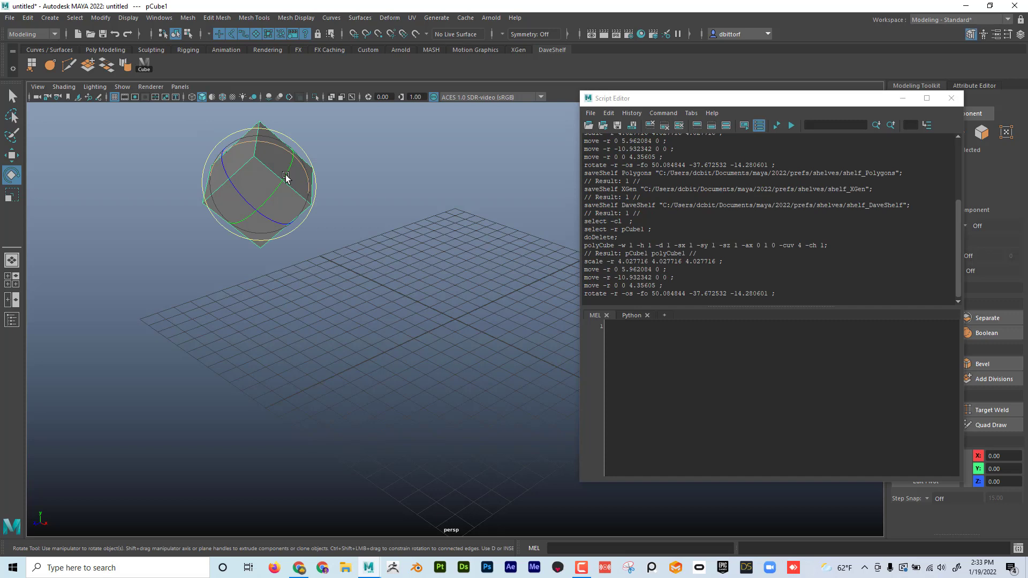
Step: Close the Script Editor and delete the rotated cube from the scene
left_click(947, 98)
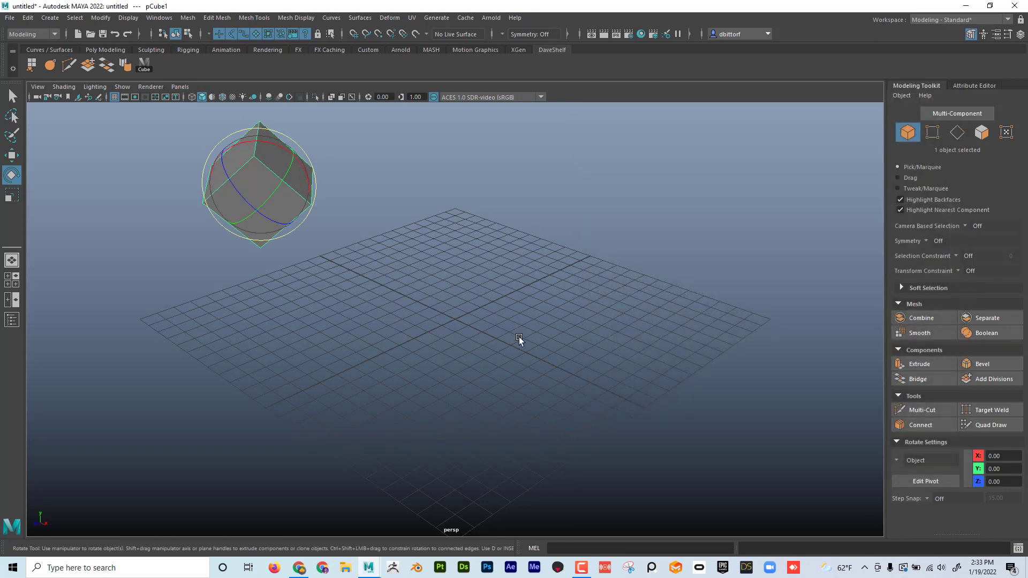
right_click_drag(521, 344, 411, 303, "alt")
left_click_drag(411, 304, 429, 268, "alt")
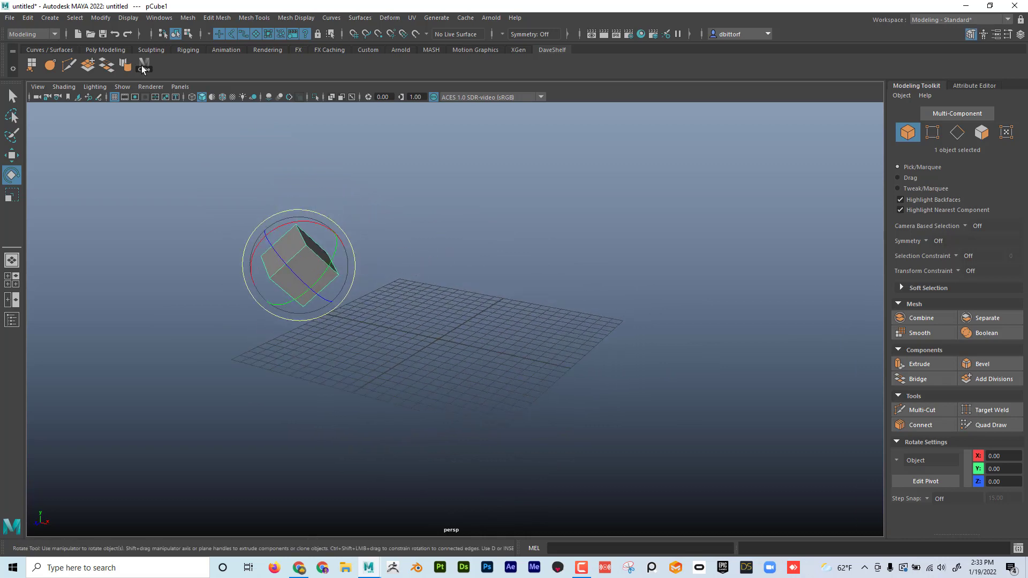
left_click(57, 19)
mouse_move(86, 75)
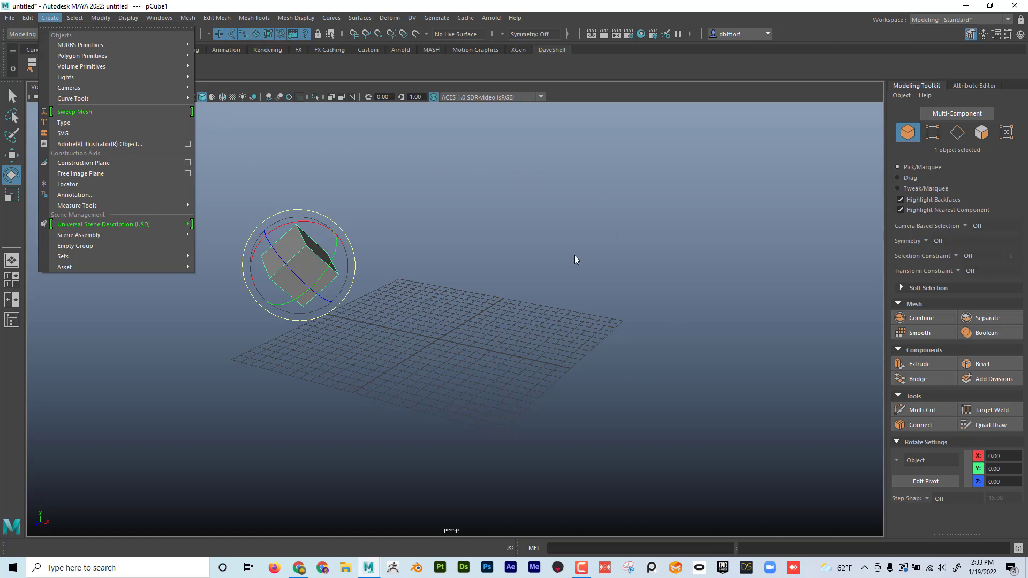
left_click(540, 297)
left_click(540, 297)
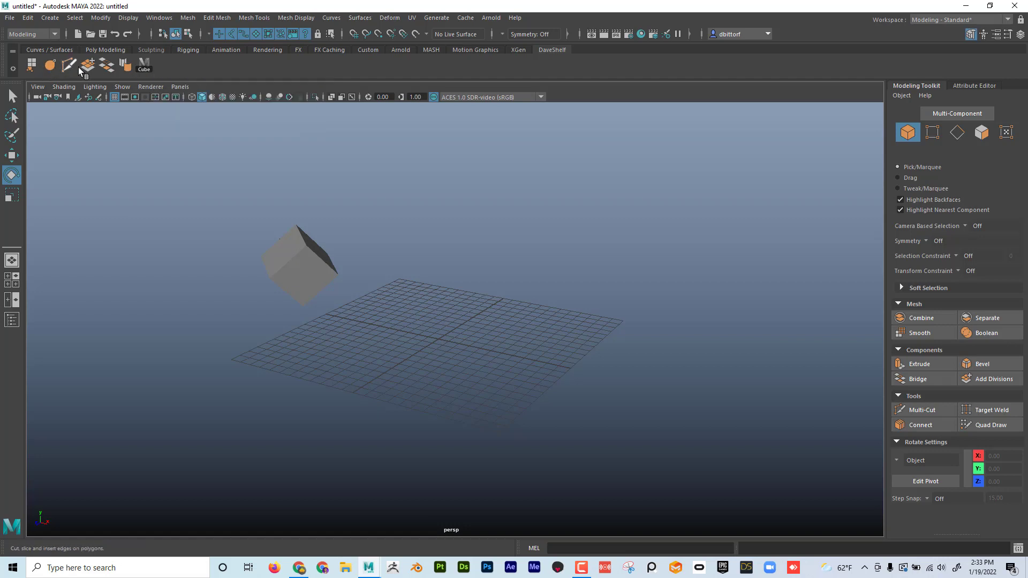
left_click(290, 253)
key("Delete")
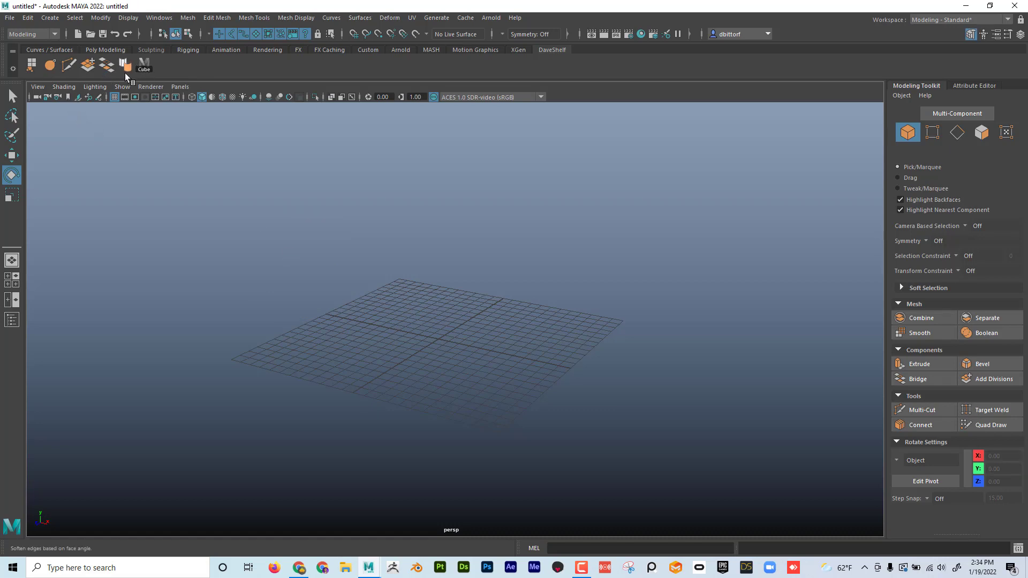
Step: Start creating a new marking menu from the Marking Menu Editor and close the Marking Menus list
left_click(159, 18)
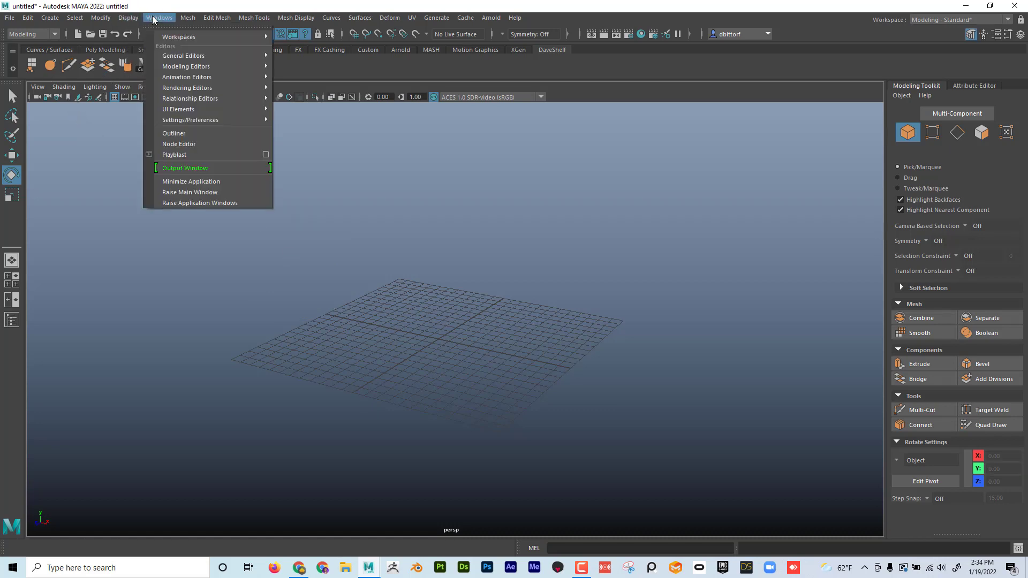
mouse_move(219, 120)
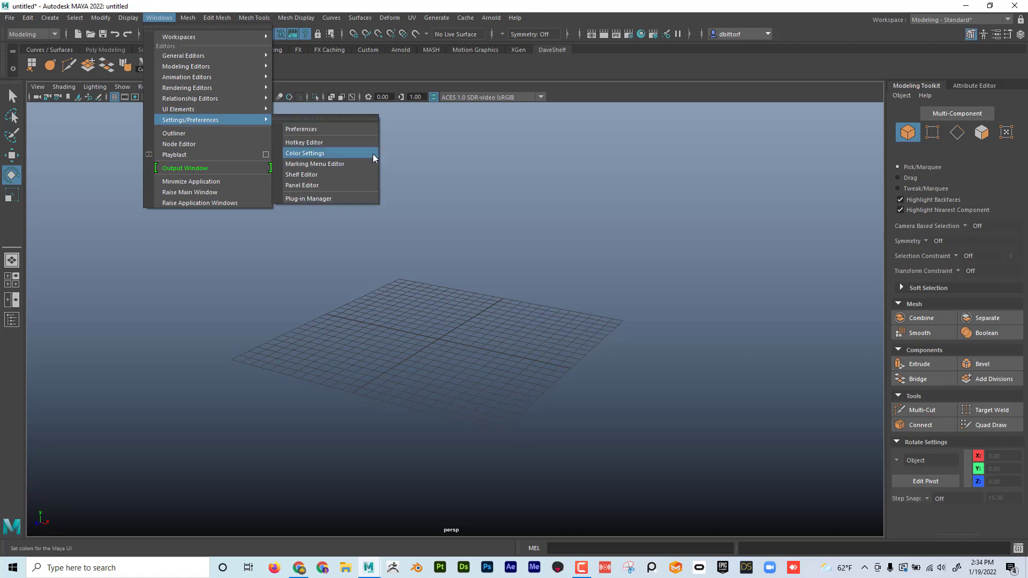
left_click(338, 169)
left_click_drag(349, 88, 487, 127)
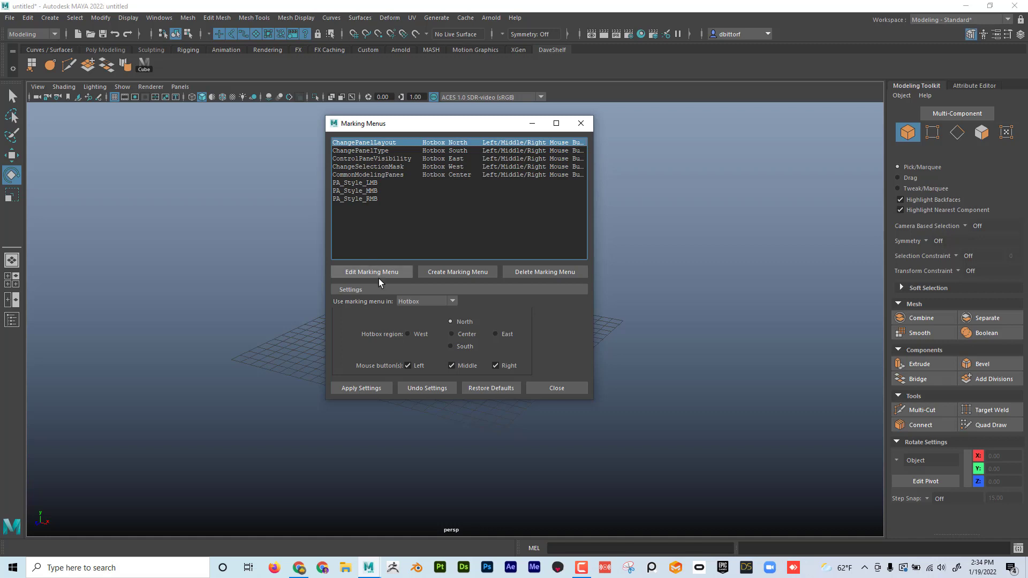
left_click(450, 273)
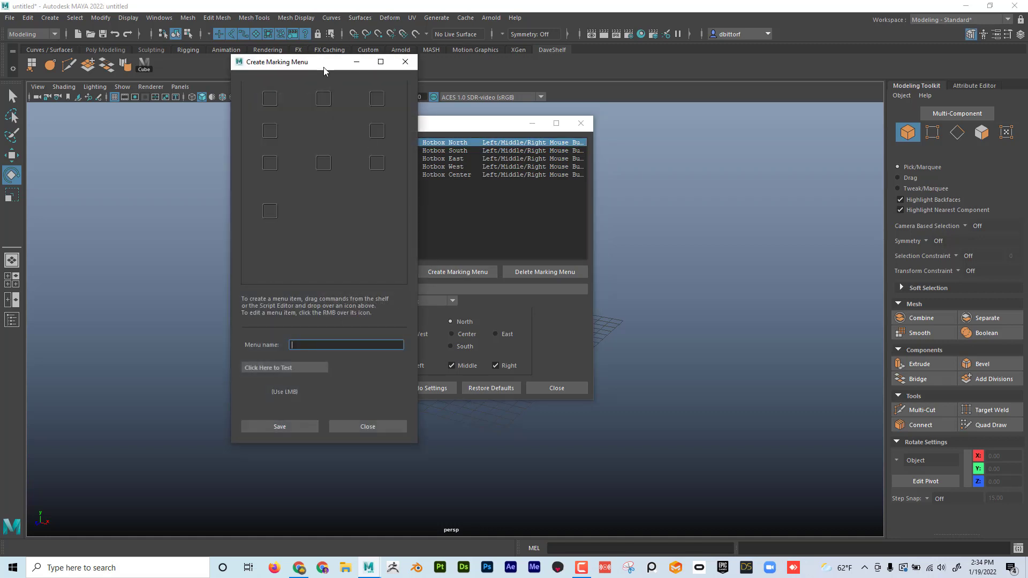
left_click_drag(324, 71, 696, 110)
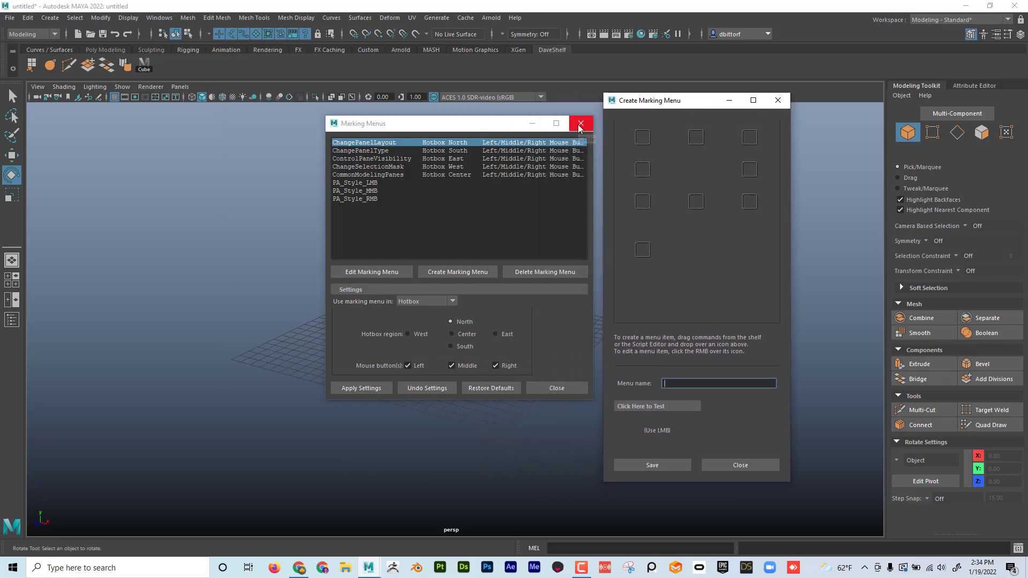
left_click(584, 126)
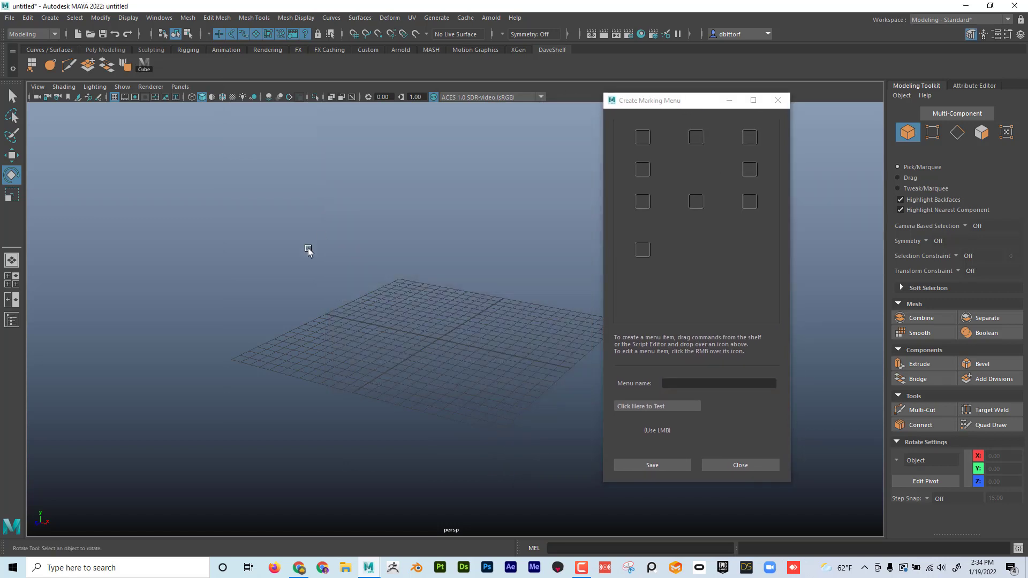
Step: Create a polygon cube at the grid's centre and scale it uniformly to about 10.39
mouse_move(308, 248)
right_mouse_down()
mouse_move(326, 226)
mouse_move(344, 229)
mouse_move(312, 220)
mouse_move(307, 249)
right_mouse_up()
left_click(50, 18)
mouse_move(150, 58)
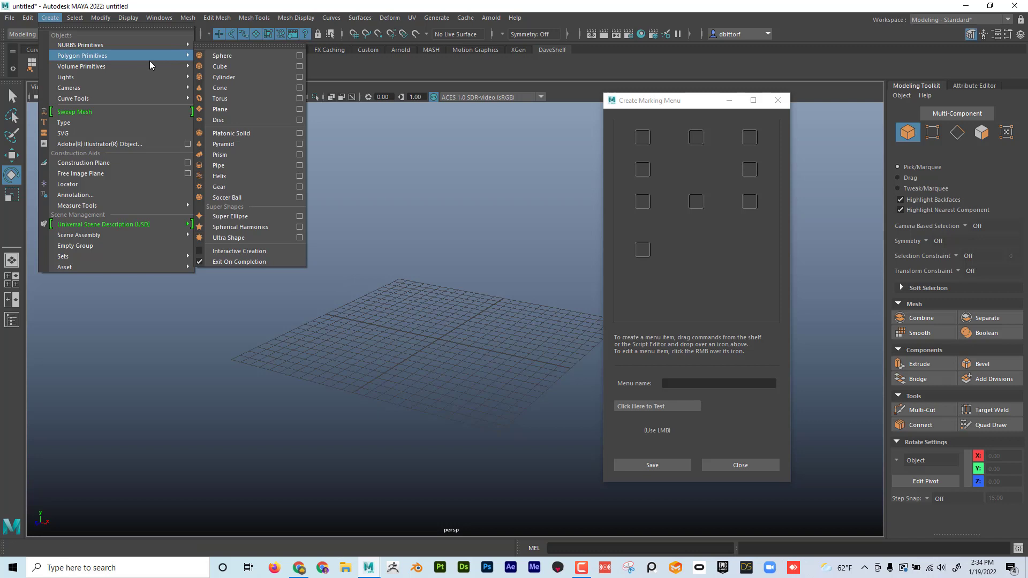
left_click(260, 66)
left_click(11, 195)
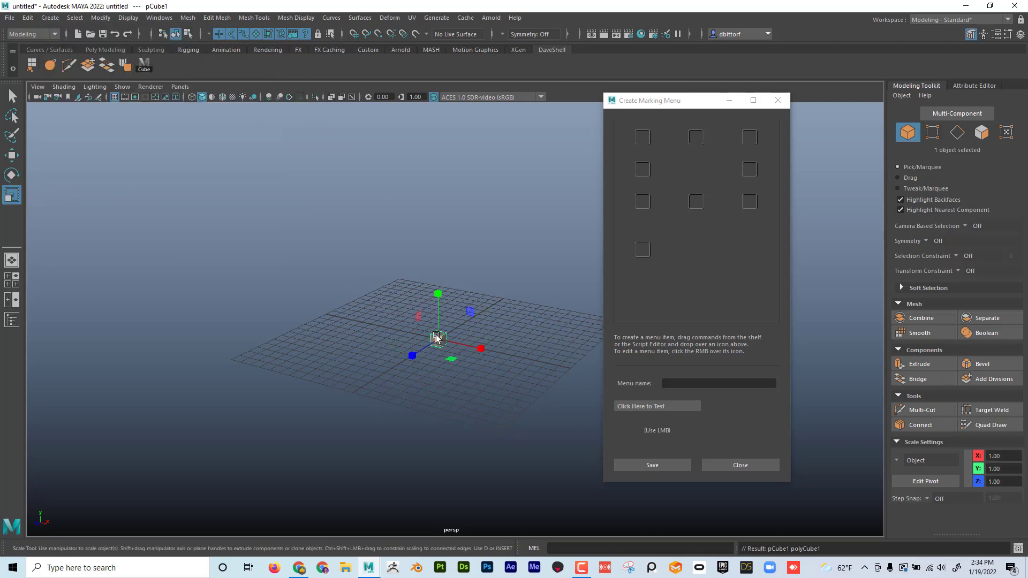
left_click_drag(438, 339, 523, 349)
right_click_drag(449, 272, 660, 183)
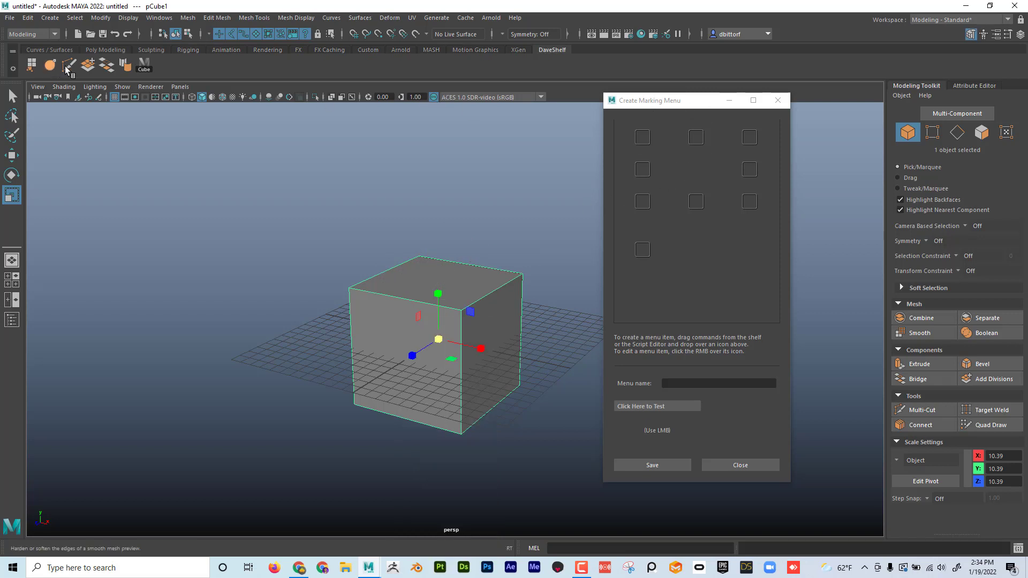
Step: Assign DaveShelf tools to the new marking menu: Append to Polygon west, Crease Tool north, Multi-Cut east and Add Divisions south
middle_click_drag(33, 66, 643, 169)
middle_click_drag(47, 69, 691, 137)
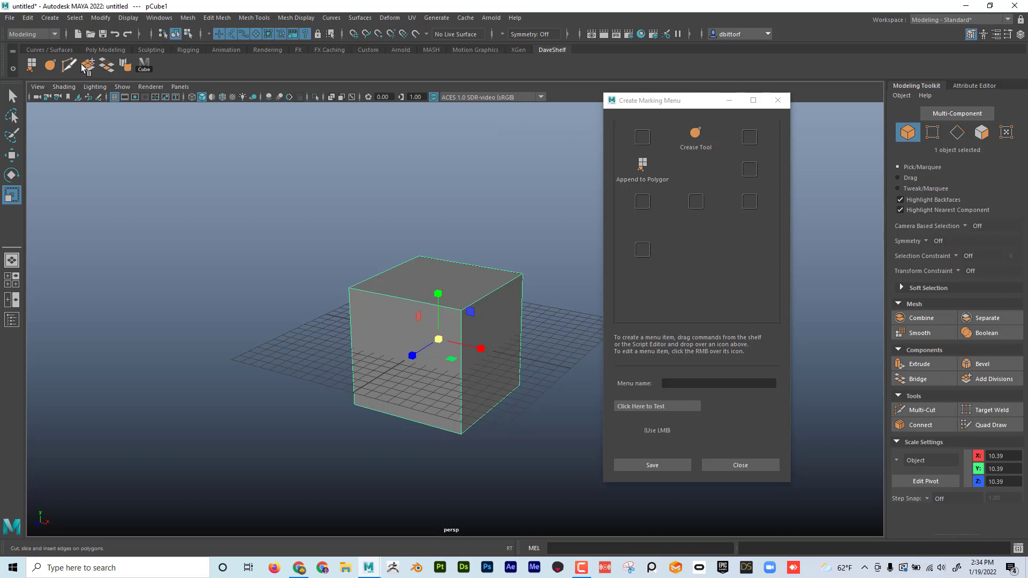
middle_click_drag(71, 64, 750, 169)
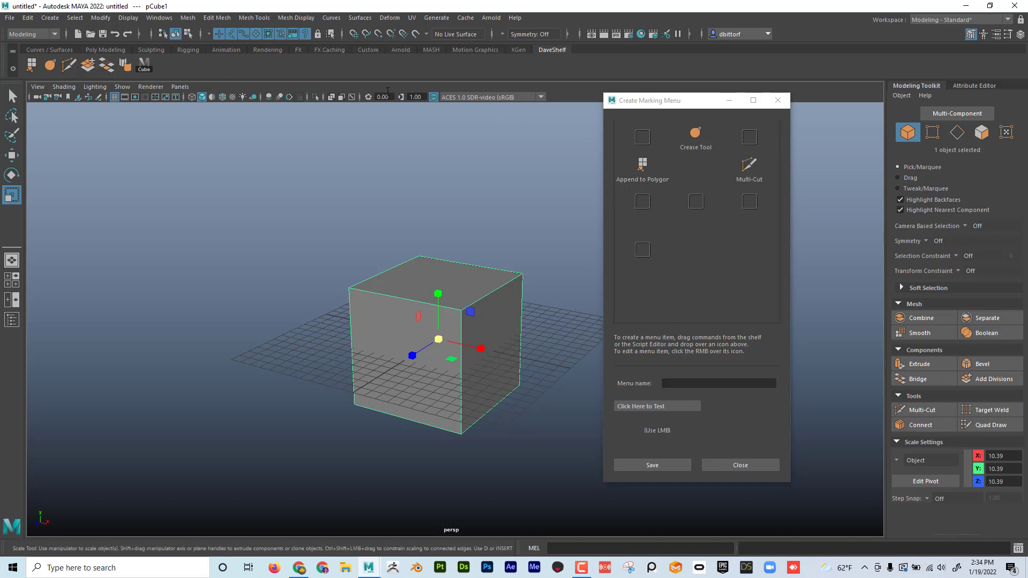
middle_click_drag(87, 65, 479, 137)
middle_click_drag(688, 201, 690, 202)
Step: Assign Bridge to the marking menu's north-west slot, Soften Edge to the north-east and the Cube script to the south-west
middle_click_drag(109, 68, 648, 136)
middle_click_drag(127, 69, 751, 141)
middle_click_drag(144, 70, 644, 203)
middle_click_drag(727, 201, 752, 211)
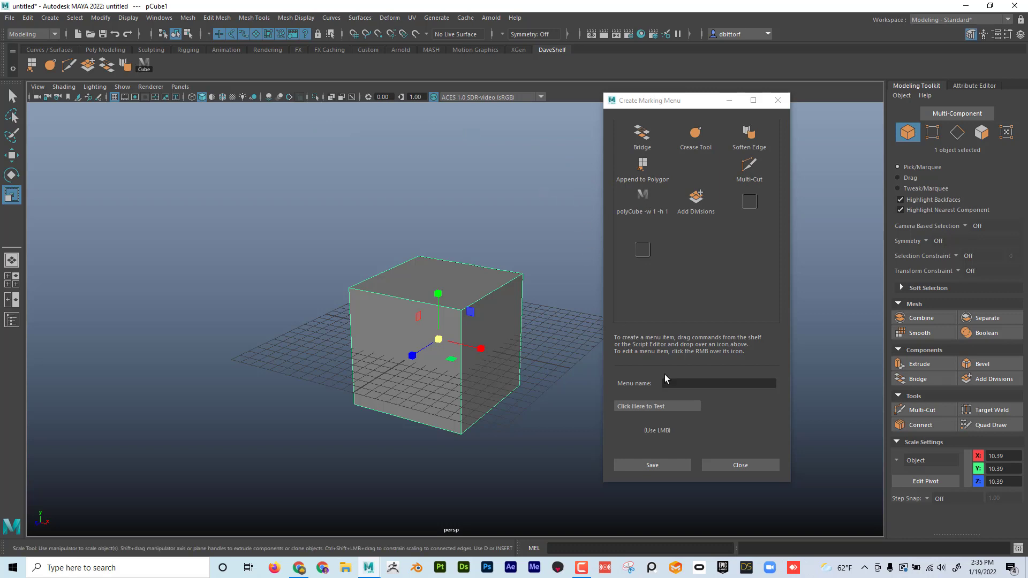
Step: Name the marking menu DaveMenu and save it
left_click(683, 388)
left_click(683, 388)
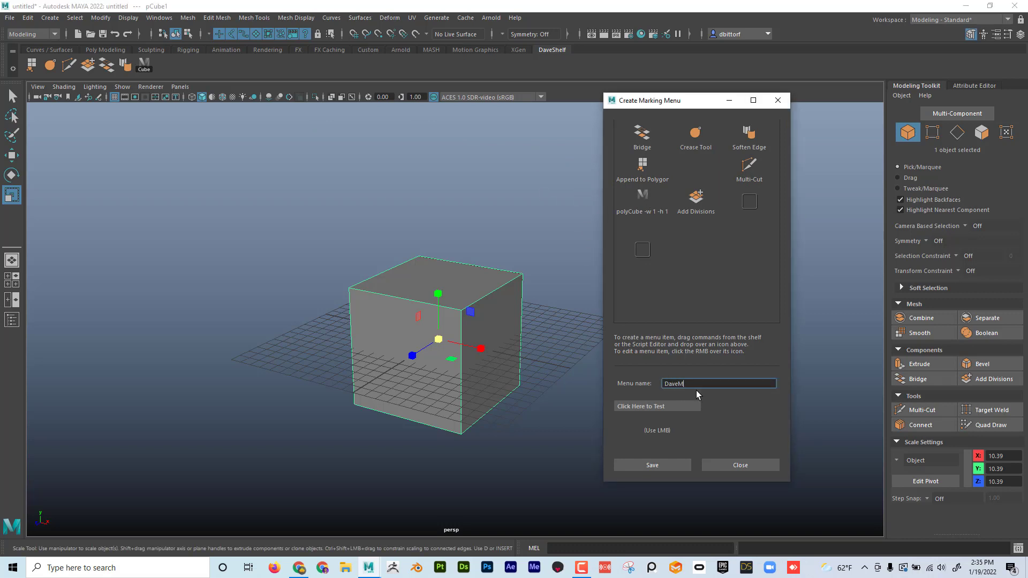
left_click(660, 467)
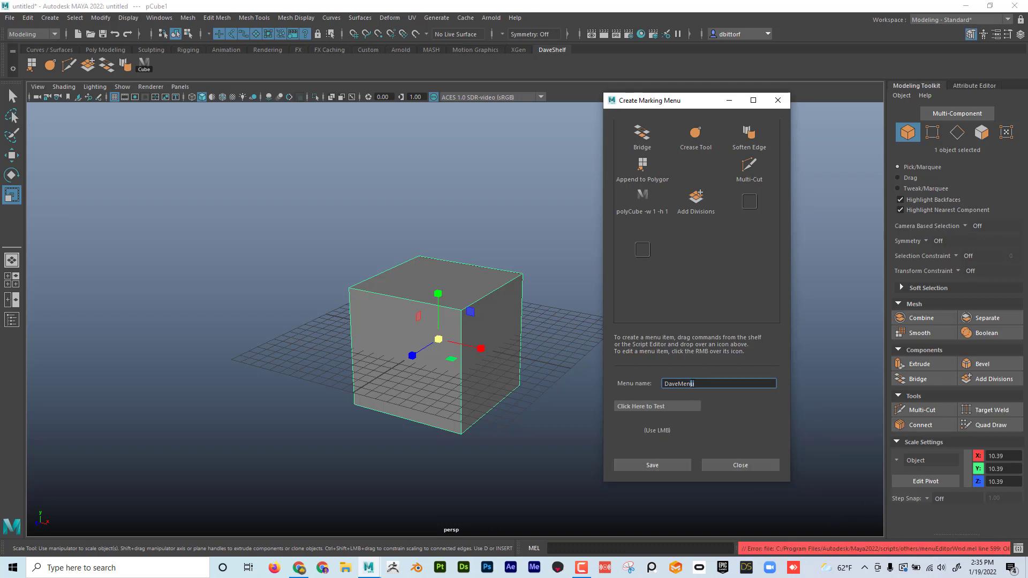
left_click_drag(736, 547, 651, 532)
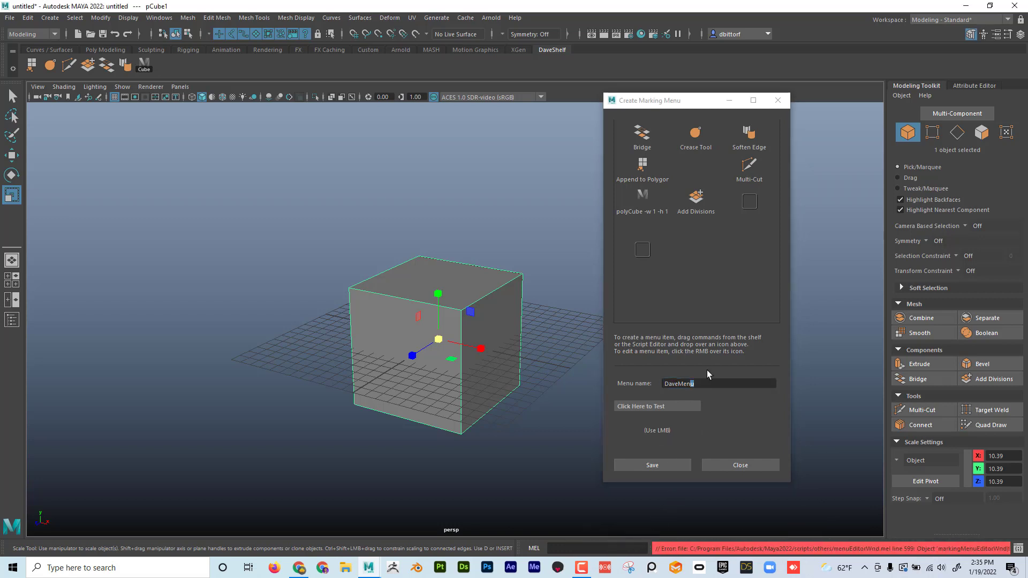
Step: Delete the cube script from the marking menu's south-west slot and save the menu as DaveMenu2
right_click(641, 196)
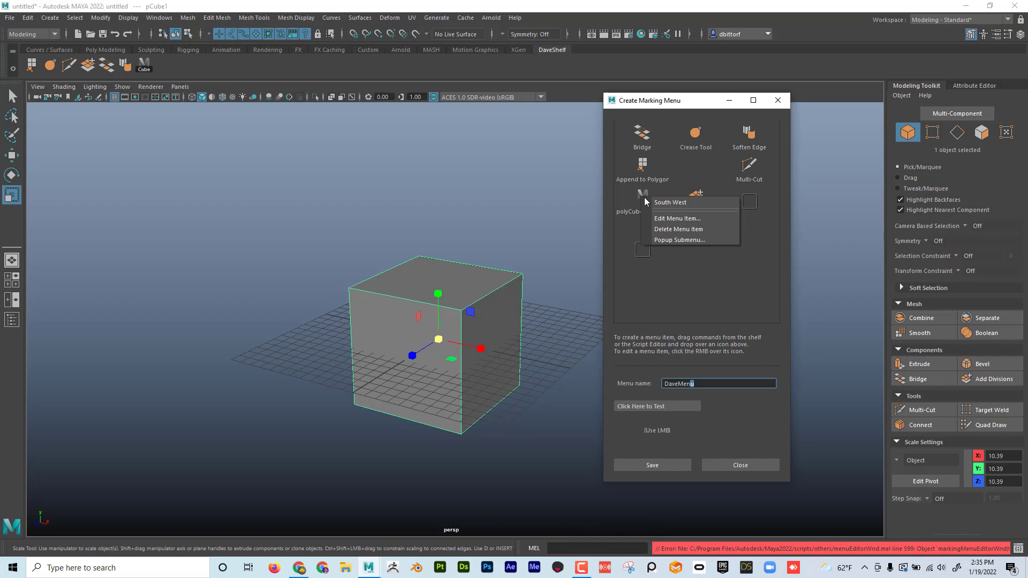
left_click(687, 228)
left_click(712, 384)
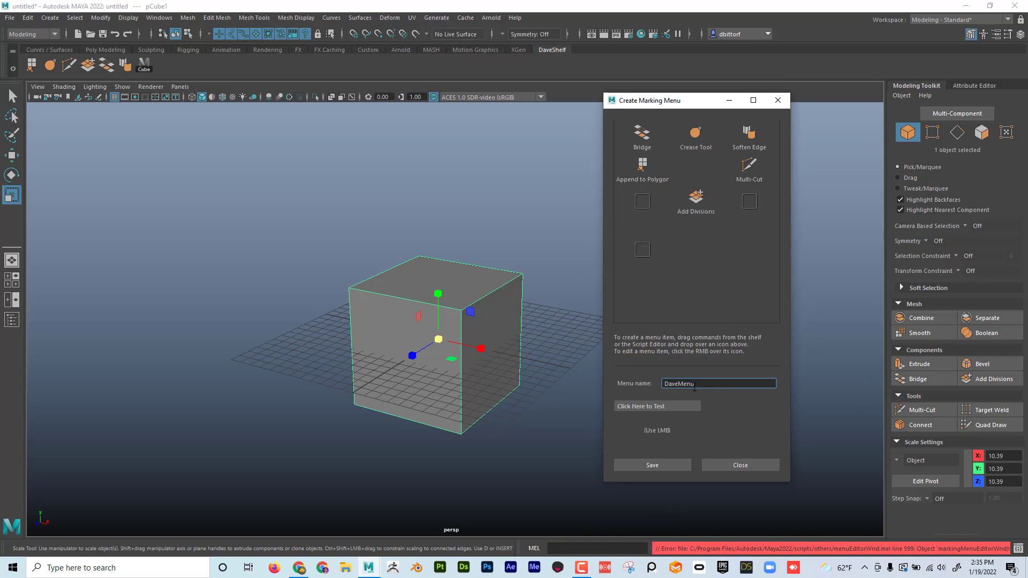
left_click_drag(694, 388, 692, 386)
left_click(709, 382)
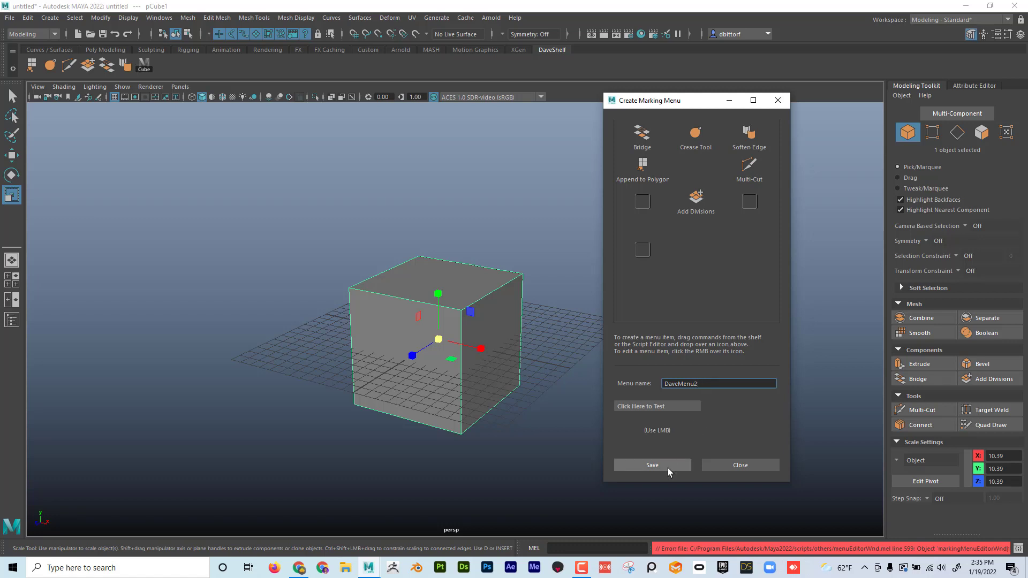
left_click(667, 468)
Step: Open the Marking Menu Editor to show the list of saved marking menus
left_click(149, 19)
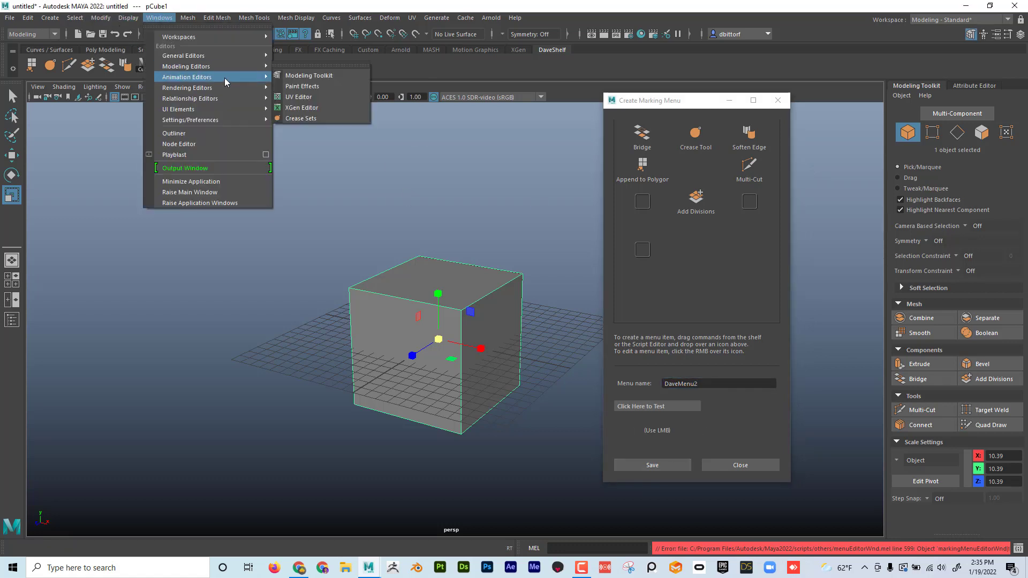
mouse_move(237, 118)
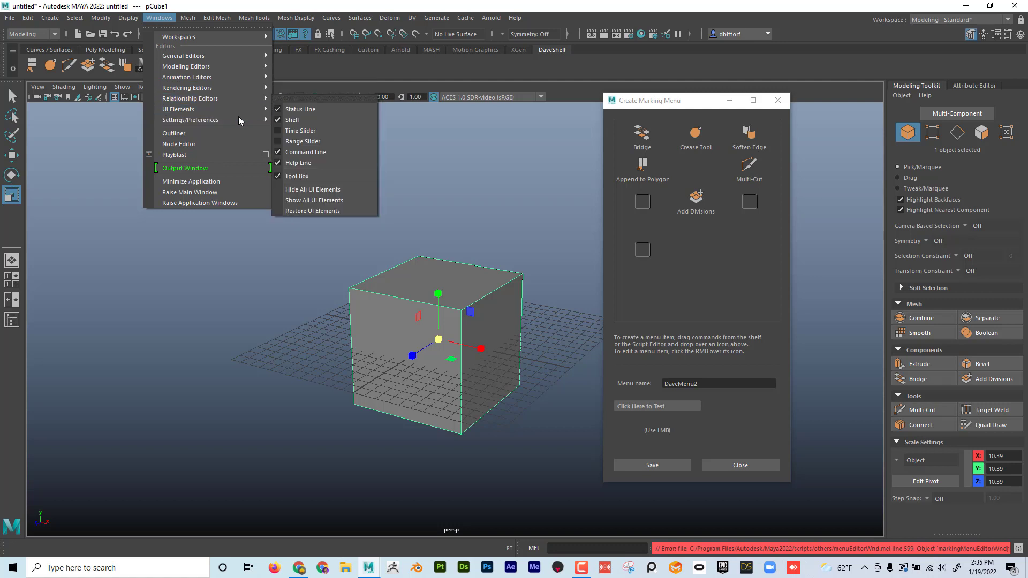
mouse_move(247, 63)
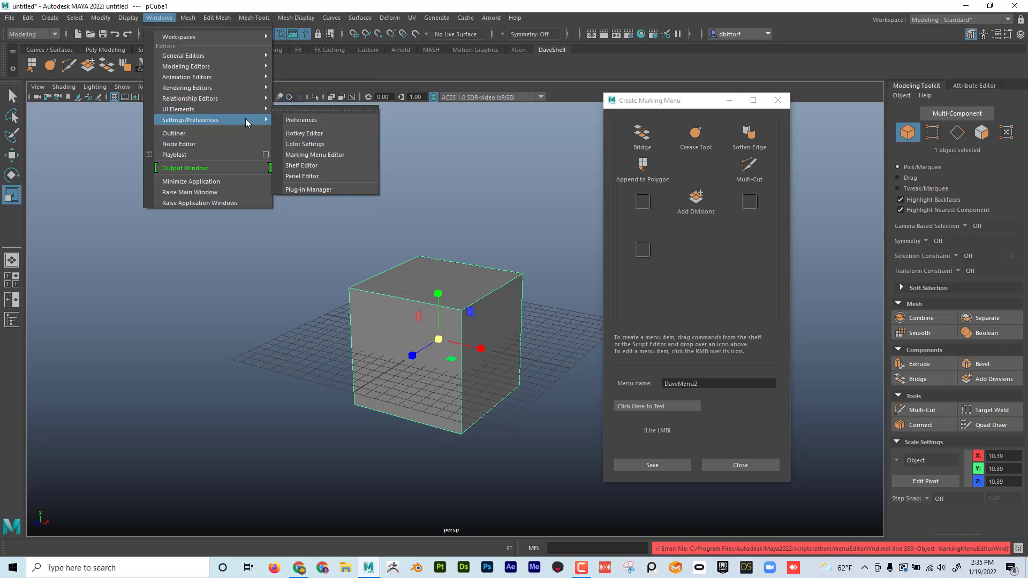
left_click(335, 156)
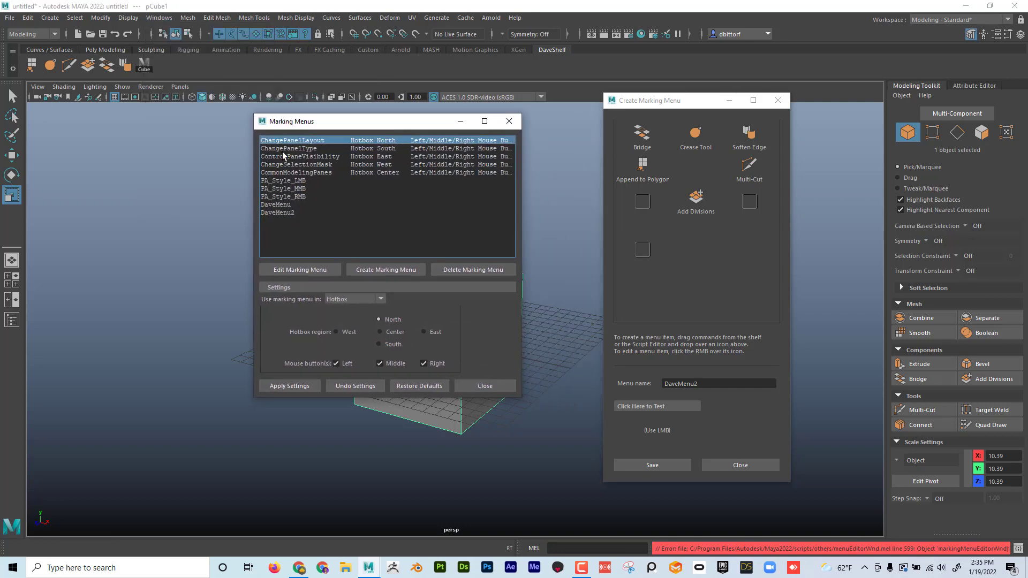
Step: Delete DaveMenu2 from the saved marking menus without making a backup, and test the marking menu in the Create Marking Menu window
left_click(292, 206)
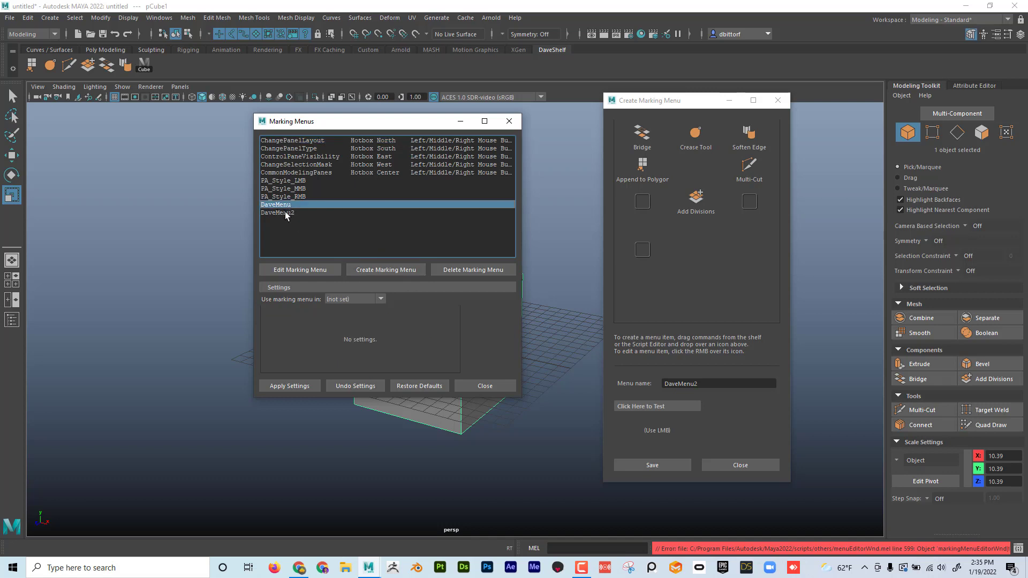
left_click(284, 213)
left_click(458, 272)
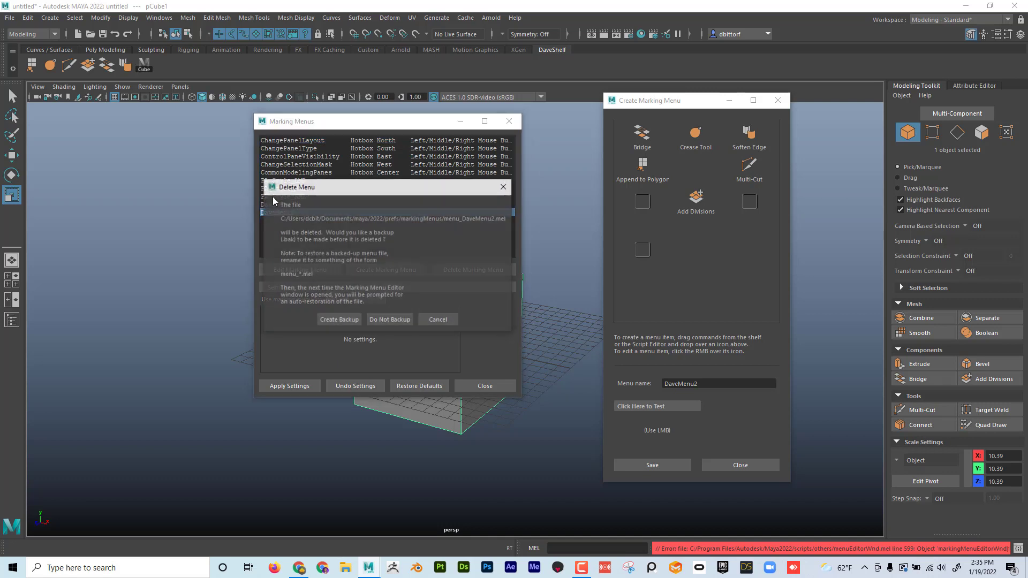
left_click(382, 321)
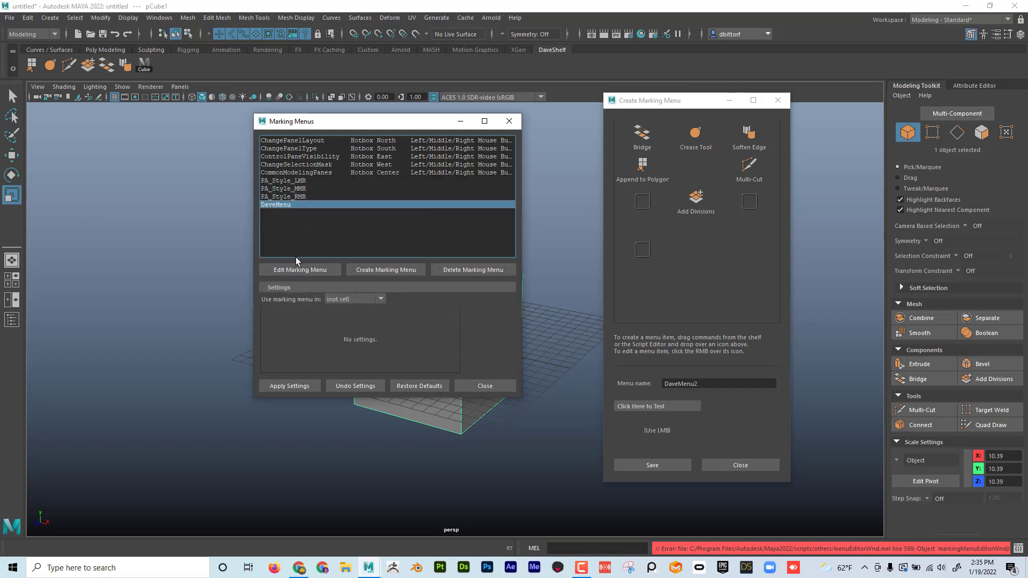
left_click(657, 404)
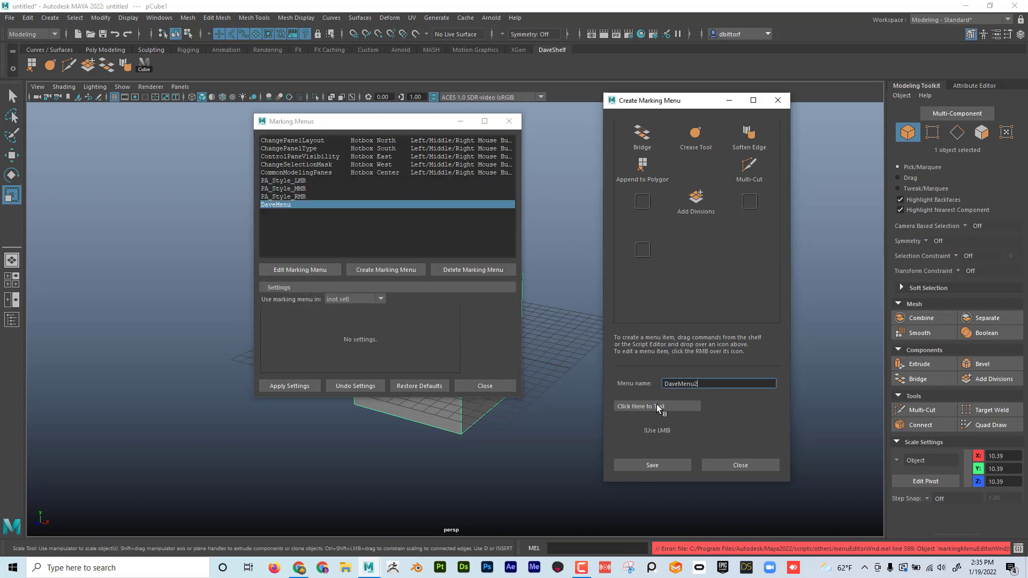
mouse_move(657, 404)
left_mouse_down()
mouse_move(680, 401)
mouse_move(625, 376)
mouse_move(646, 370)
mouse_move(666, 400)
mouse_move(658, 407)
left_mouse_up()
Step: Assign DaveMenu to the Hotbox's South region for the left mouse button and apply the settings
left_click(354, 300)
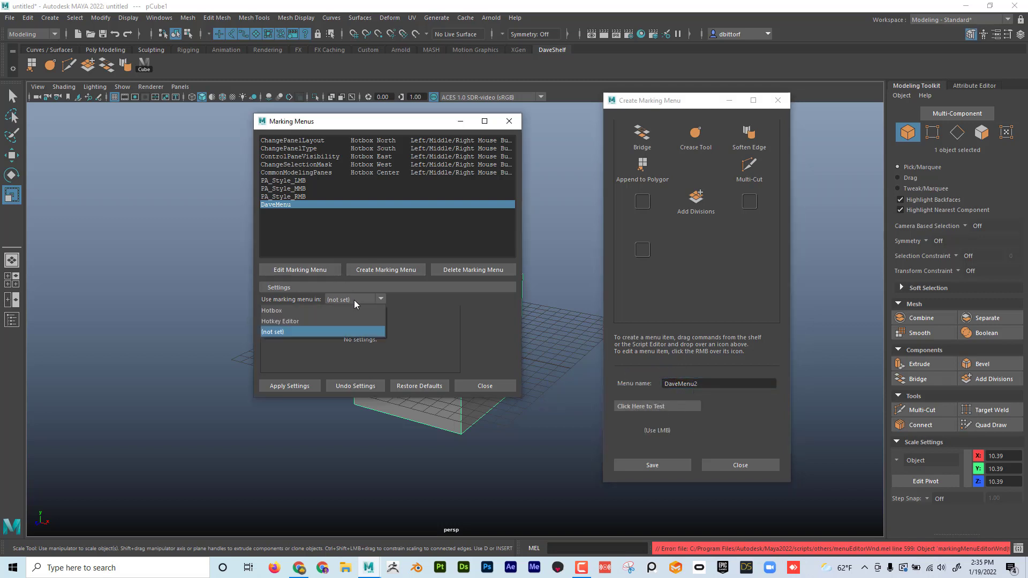
left_click(325, 312)
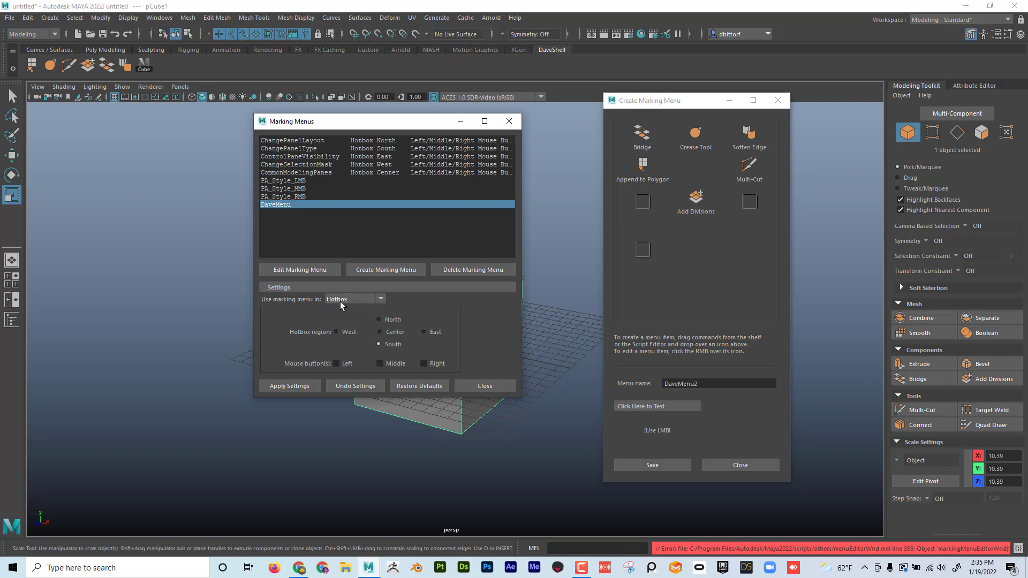
left_click_drag(388, 124, 307, 113)
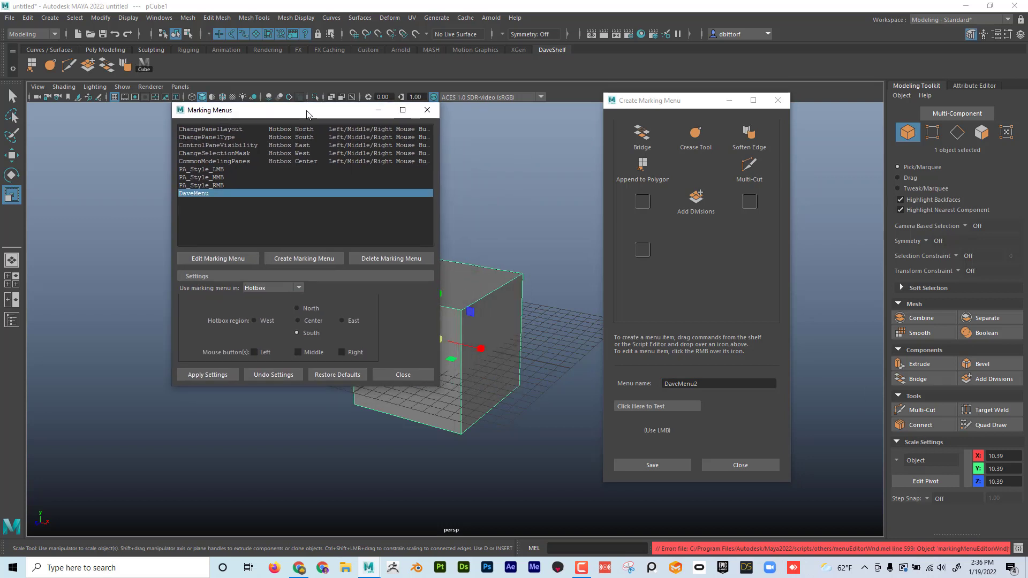
key("space")
key("space")
left_click(221, 374)
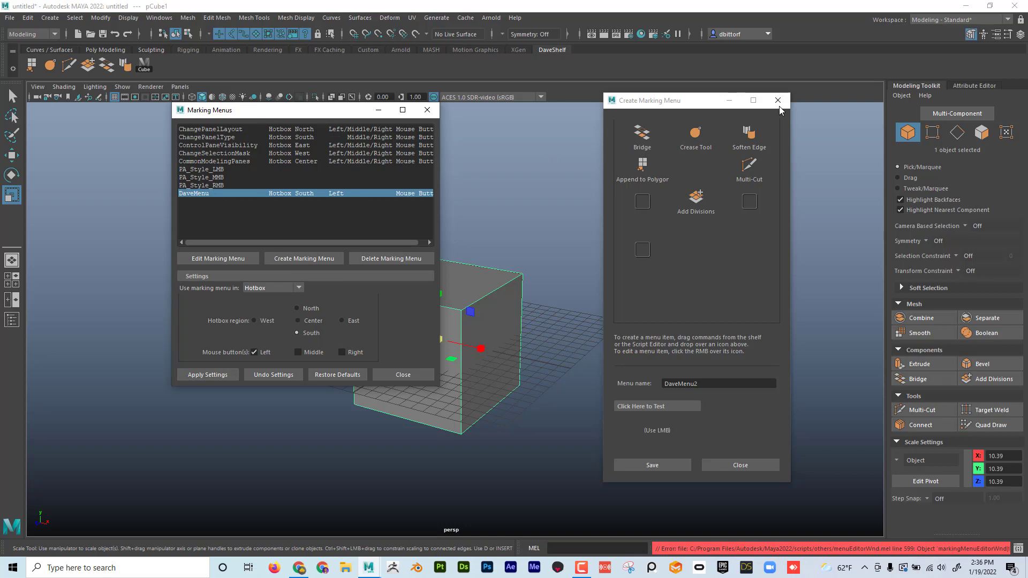
Step: Deselect everything and run the polyCube script from DaveMenu in the hotbox's south region to create a cube
left_click(698, 110)
left_click_drag(699, 110, 948, 131)
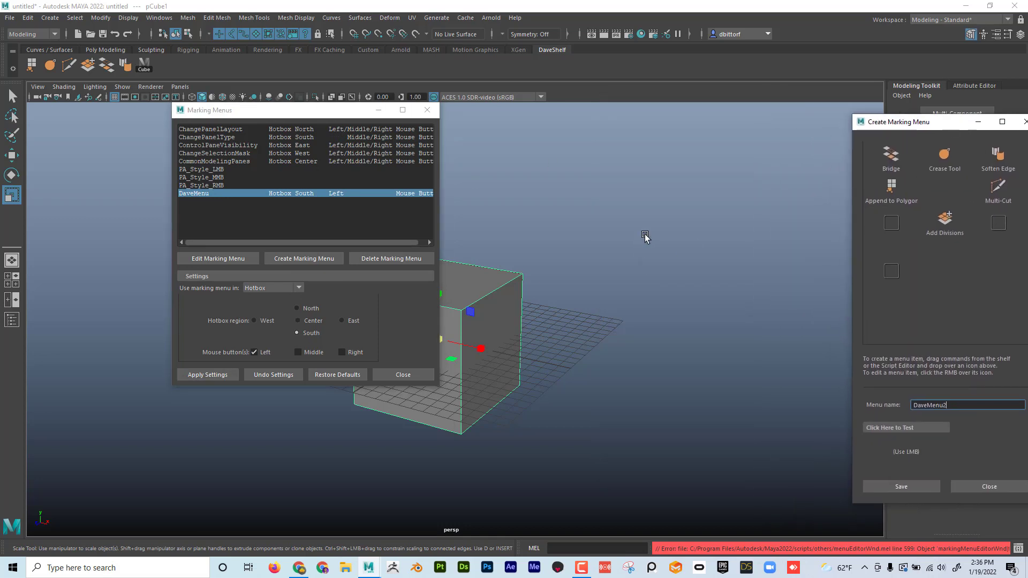
left_click(672, 225)
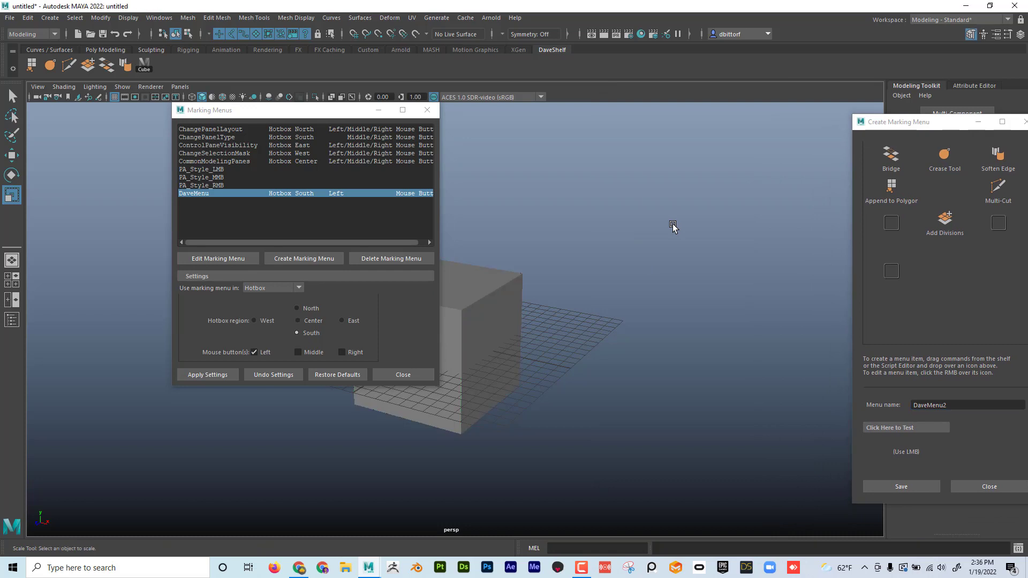
key("space")
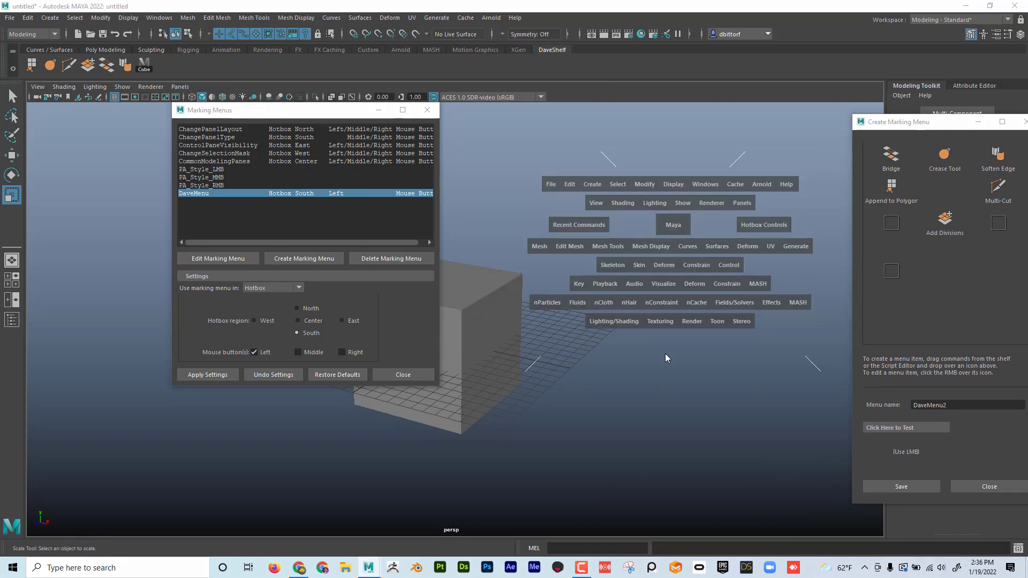
left_click_drag(665, 353, 554, 374)
scroll(465, 189, "down", 4)
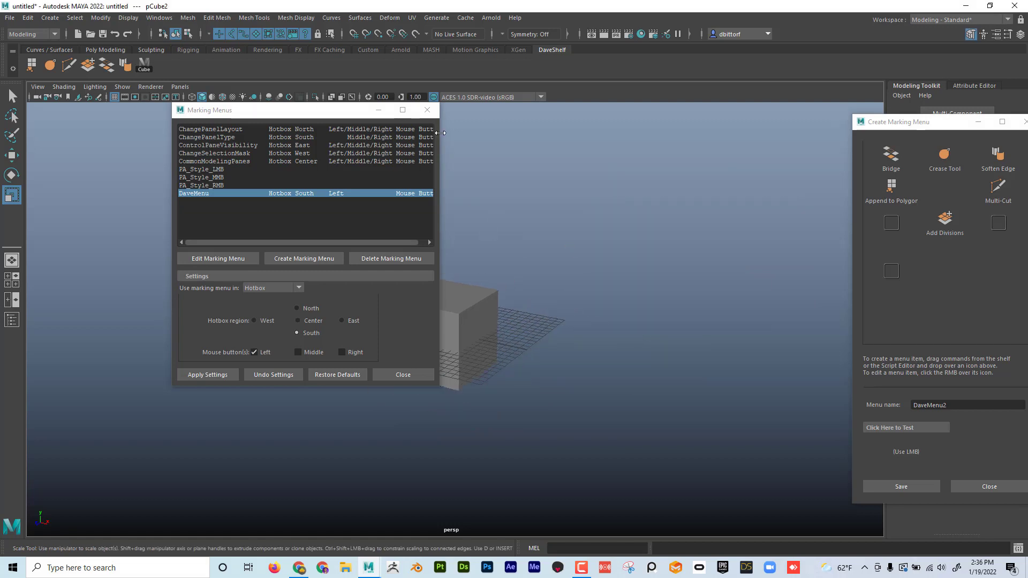
Step: Close the Marking Menus window and delete both cubes from the scene
left_click(428, 110)
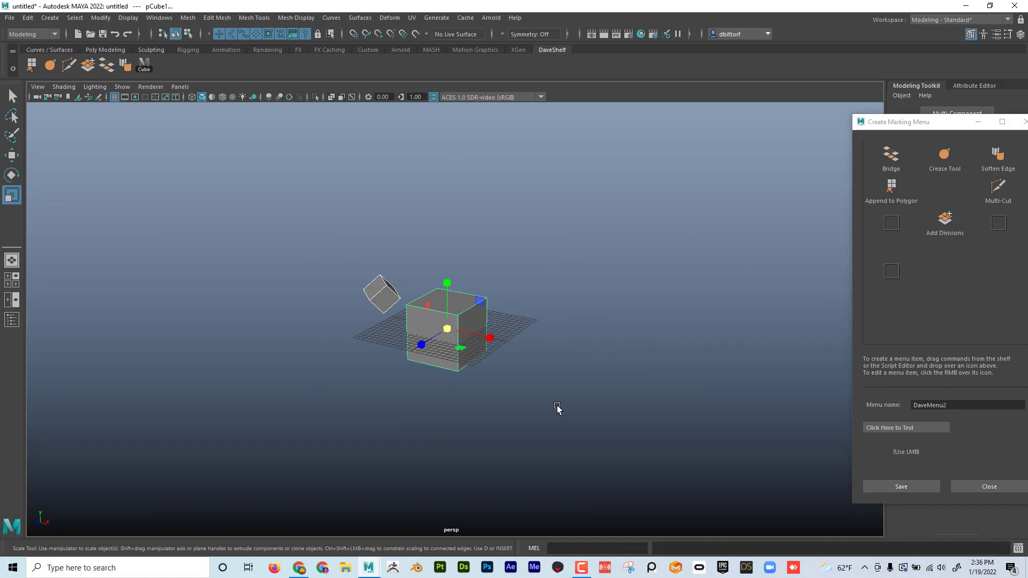
key("Delete")
scroll(470, 330, "up", 5)
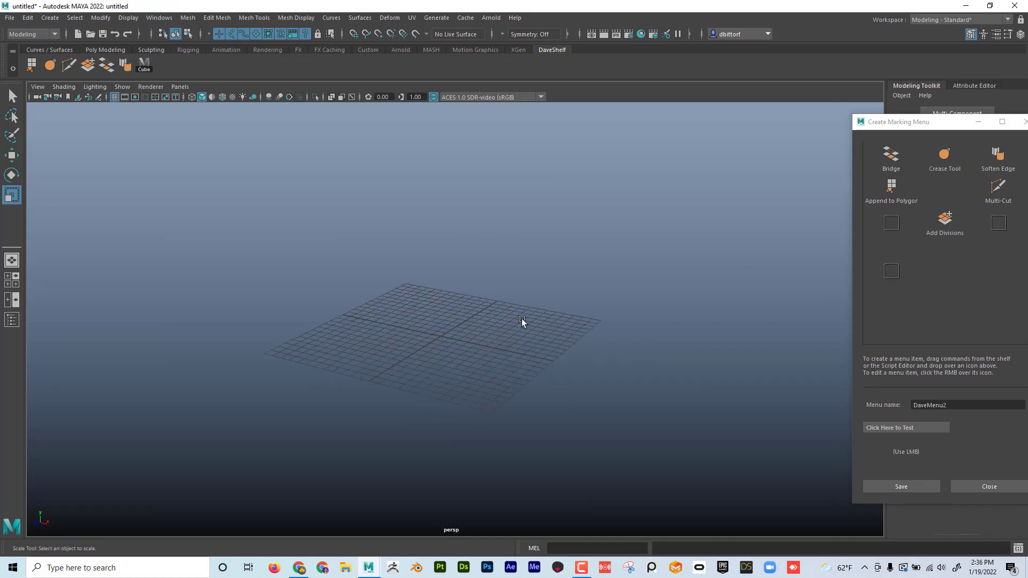
Step: Create the scripted cube again through DaveMenu in the hotbox's south region, and display all of the menu's tools
key("space")
left_click_drag(545, 452, 451, 470)
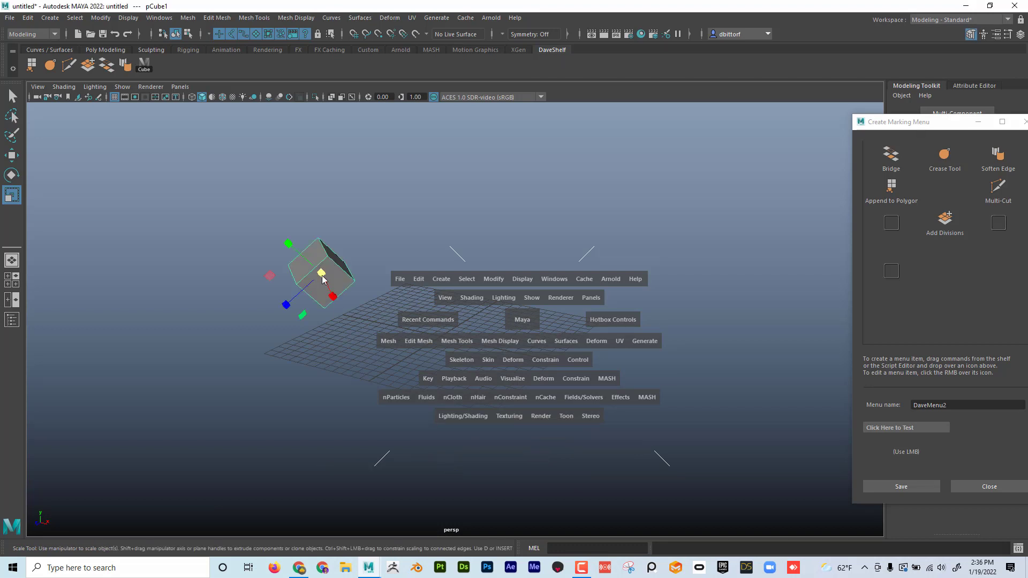
mouse_move(531, 445)
left_mouse_down()
mouse_move(582, 431)
mouse_move(529, 418)
mouse_move(484, 433)
mouse_move(484, 447)
mouse_move(610, 455)
mouse_move(535, 474)
mouse_move(531, 449)
left_mouse_up()
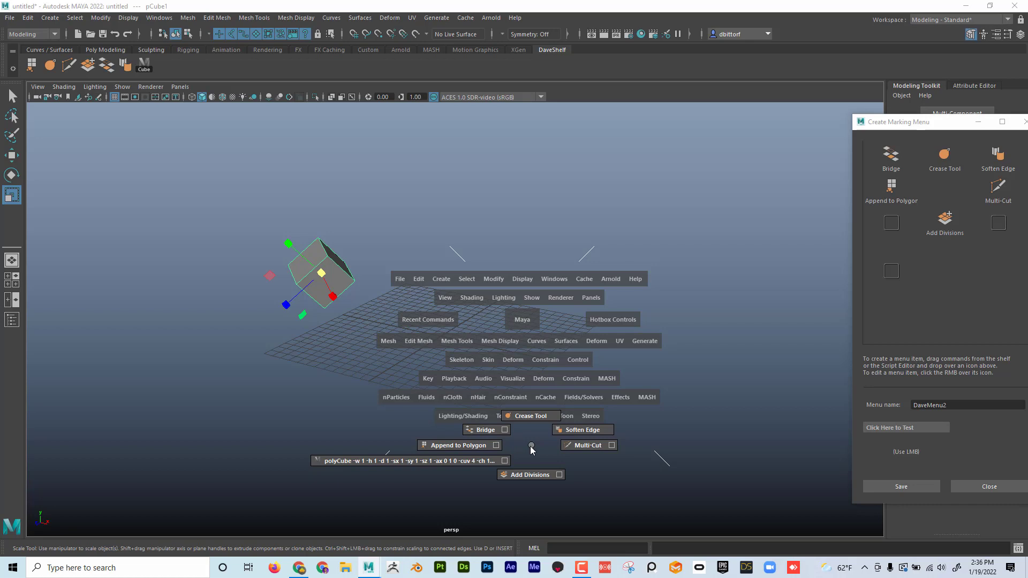
left_click_drag(532, 449, 531, 448)
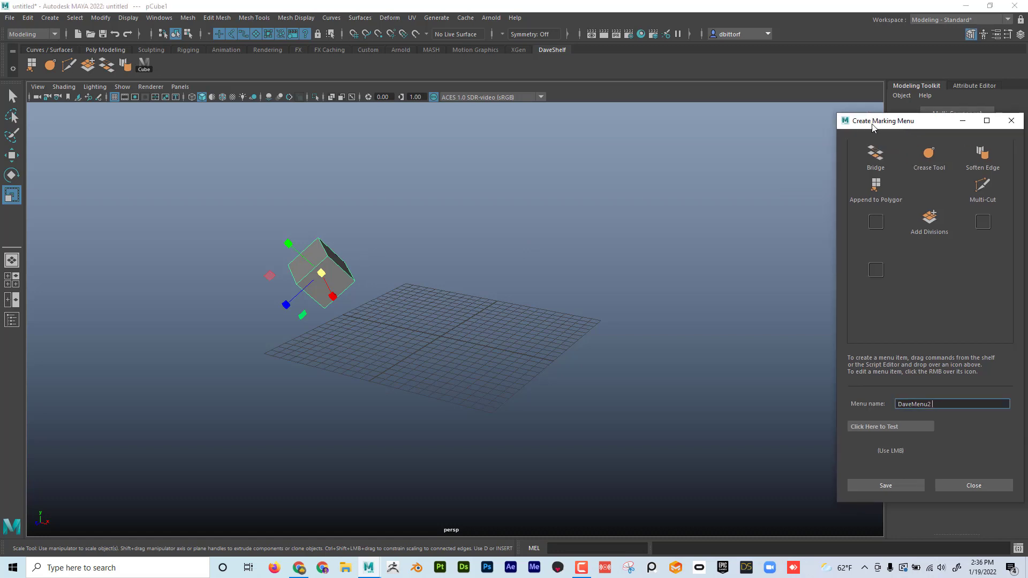
Step: Try to add the shelf's Cube script to the marking menu, and close the Create Marking Menu window
left_click_drag(932, 126, 718, 128)
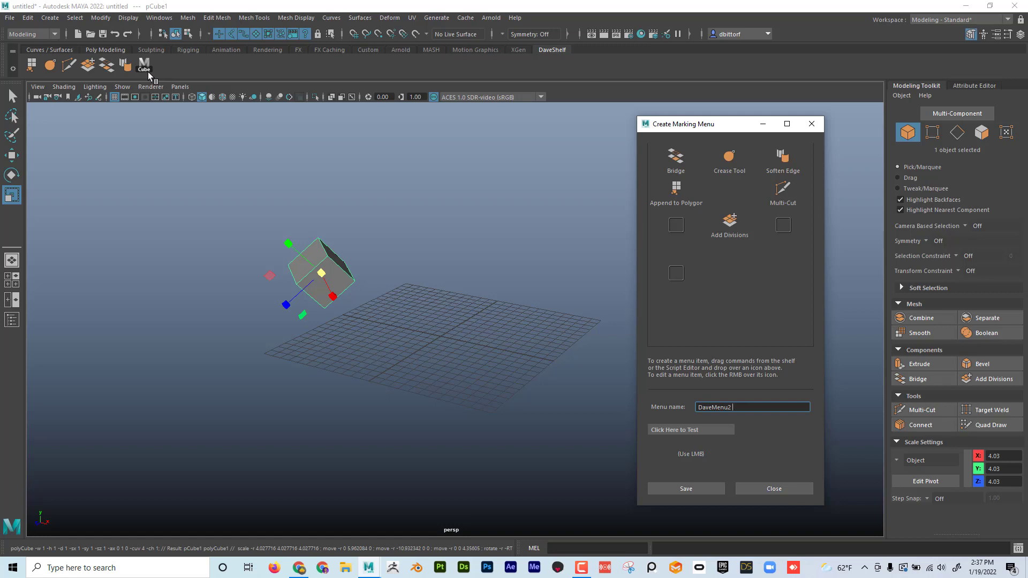
middle_click_drag(143, 65, 801, 197)
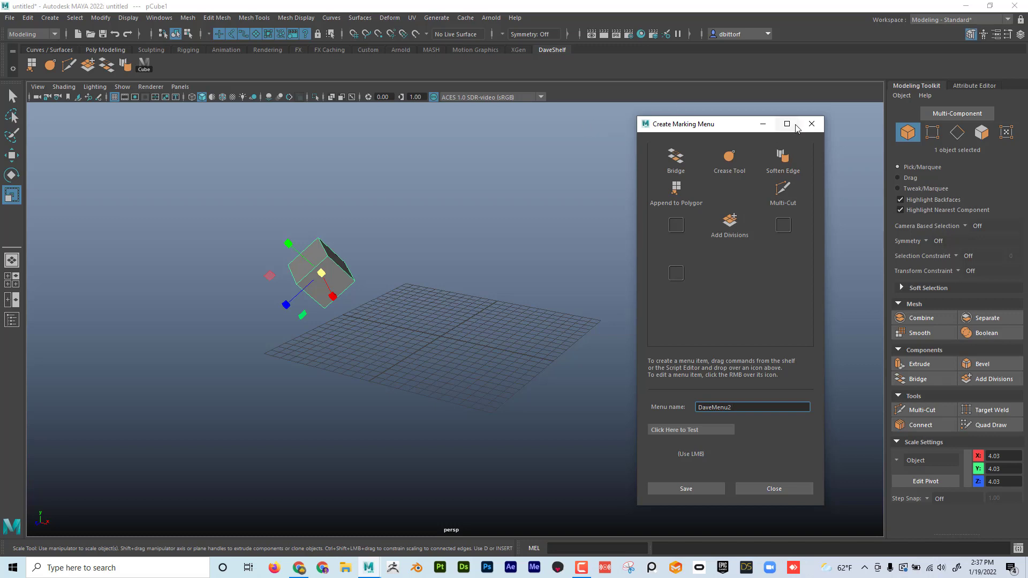
left_click(811, 124)
Step: Show the cube's polyCube1 attributes in the Attribute Editor, and delete the cube from the scene
left_click(965, 87)
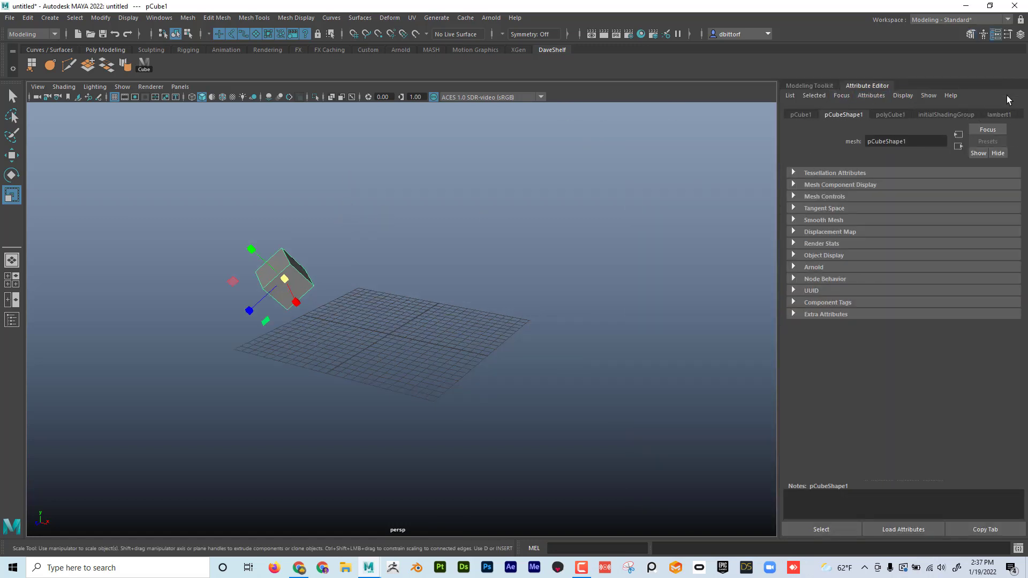
left_click(899, 115)
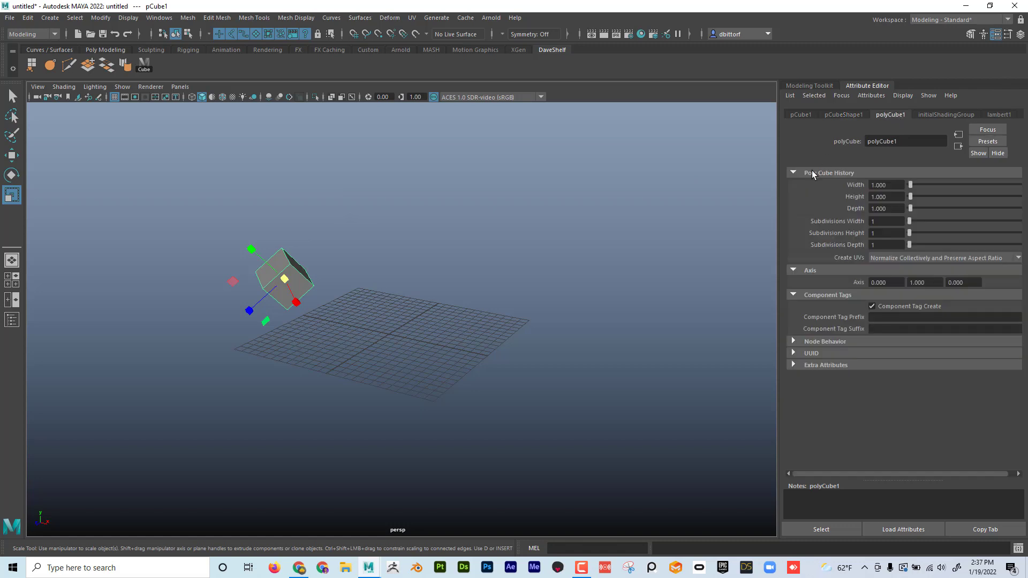
left_click(371, 249)
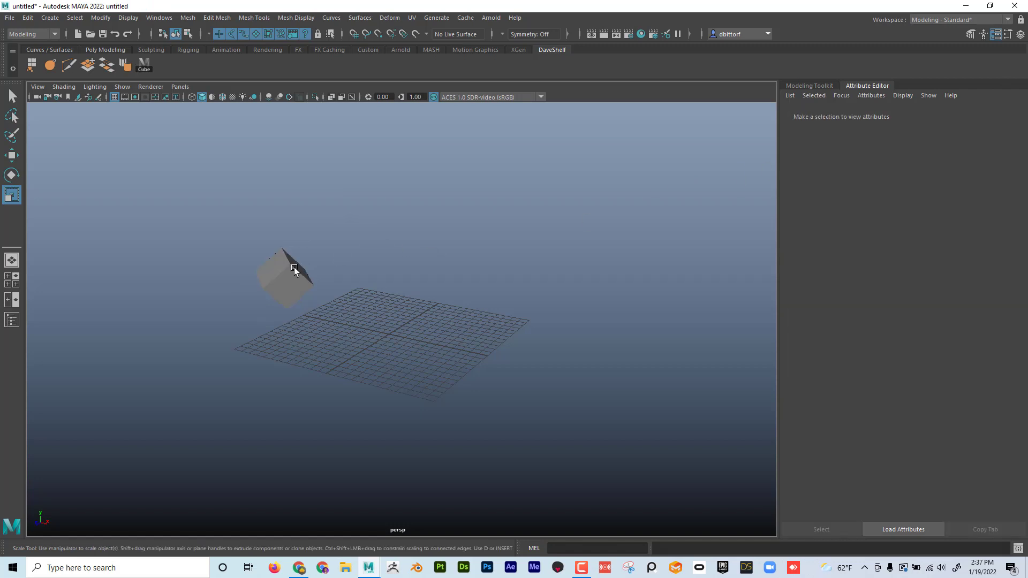
left_click(294, 268)
key("Delete")
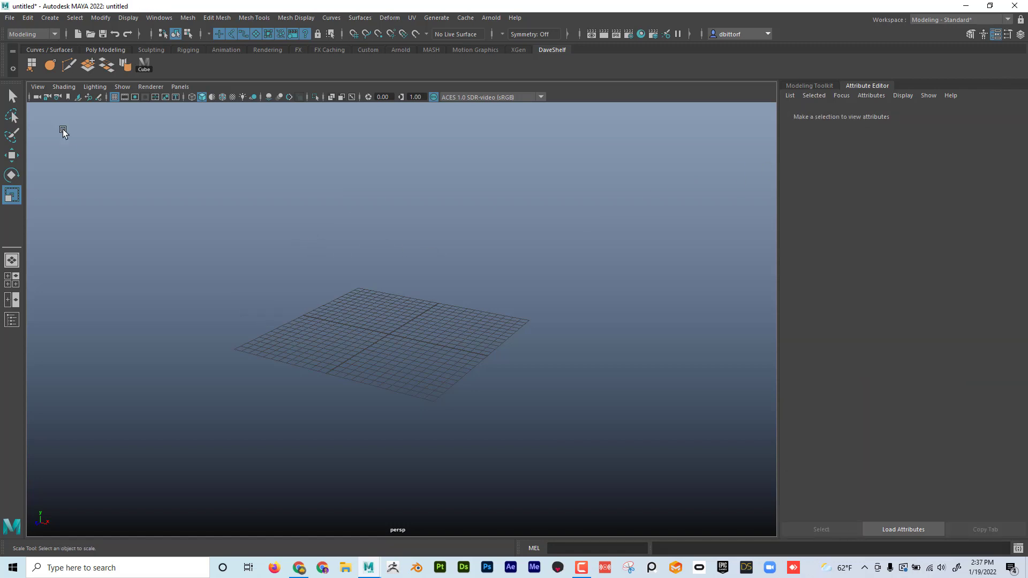
Step: Create a polygon cube and scale it into a long box of about 26.2 × 3.5 × 4.4
left_click(49, 17)
mouse_move(79, 58)
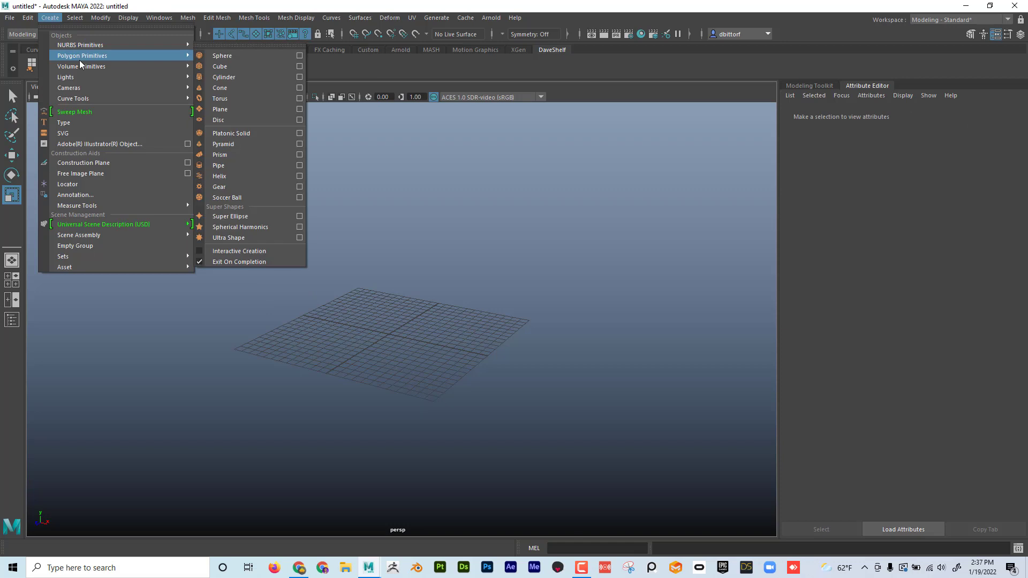
left_click(228, 66)
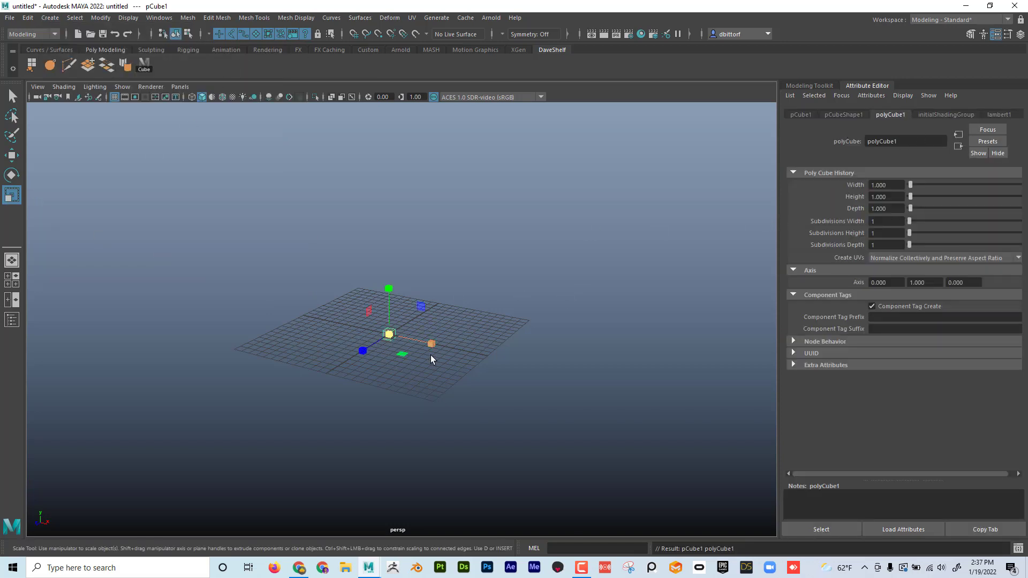
left_click_drag(432, 343, 521, 355)
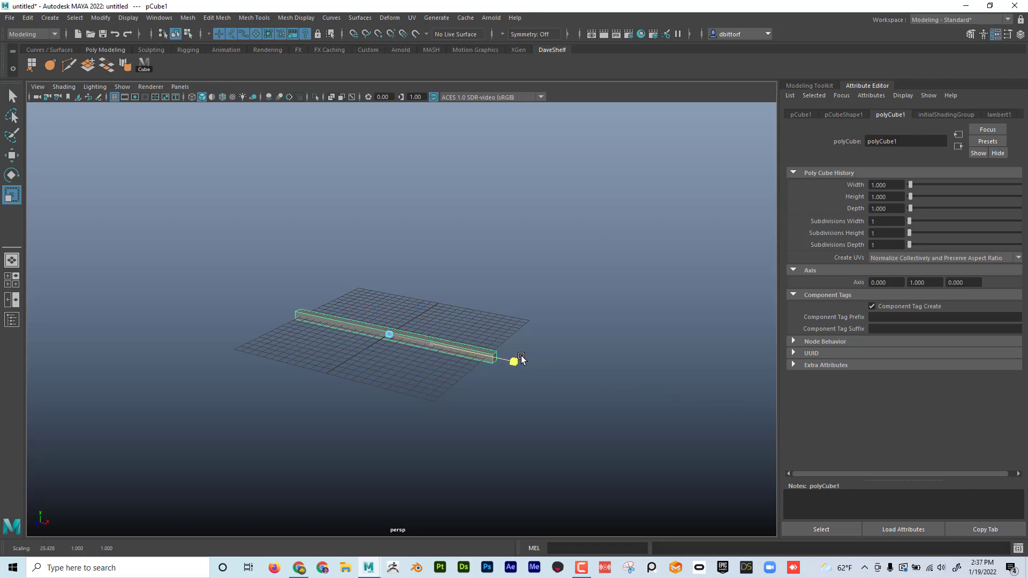
right_click_drag(538, 307, 600, 316, "alt")
left_click_drag(344, 284, 200, 380)
left_click_drag(366, 221, 366, 96)
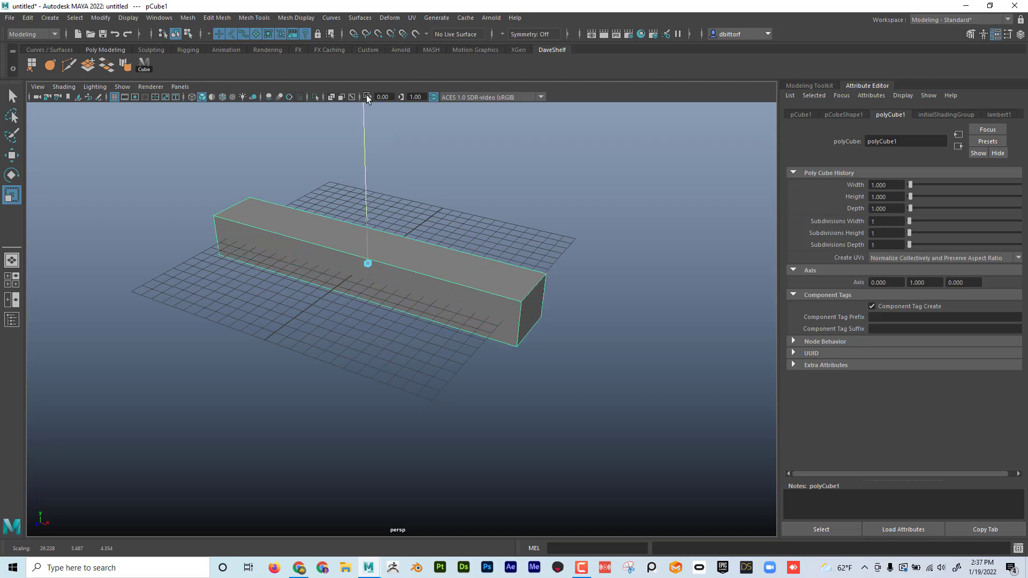
Step: Move the box up about 2.6 units in Y to raise it above the grid
left_click(13, 156)
left_click_drag(367, 215, 366, 185)
middle_click_drag(420, 256, 419, 266, "alt")
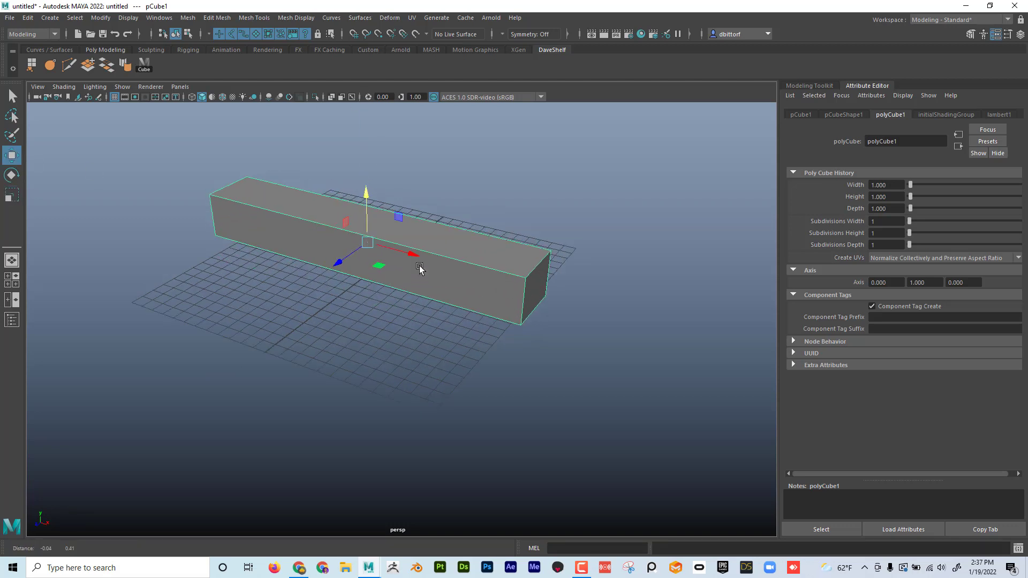
left_click_drag(419, 268, 466, 270, "alt")
Step: Set the box's Subdivisions Width to 30 and Subdivisions Height to 7, and review its shape, transform and polyCube attributes
left_click_drag(910, 222, 975, 222)
mouse_move(913, 233)
left_mouse_down()
mouse_move(933, 236)
mouse_move(923, 236)
left_mouse_up()
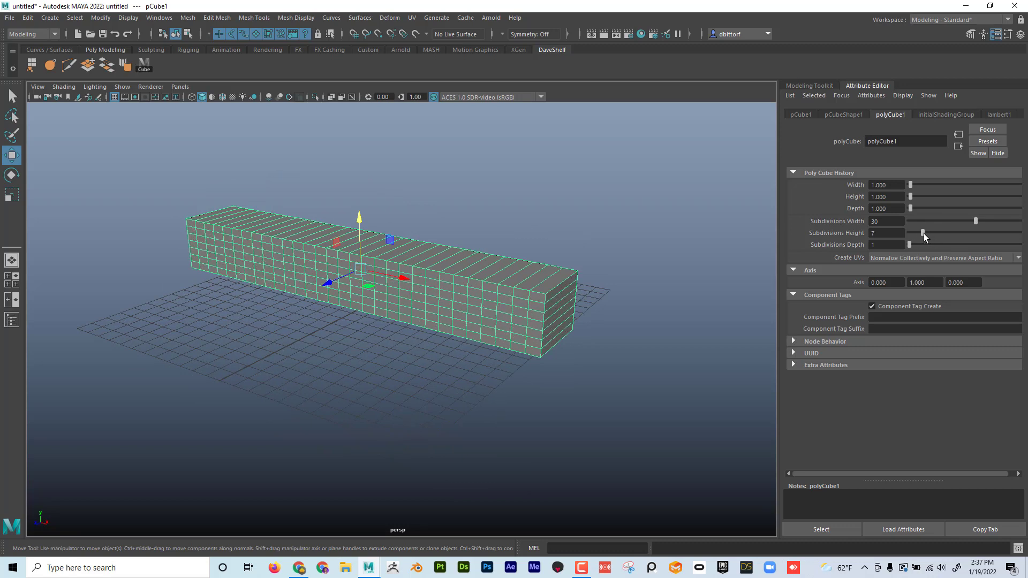
left_click(855, 116)
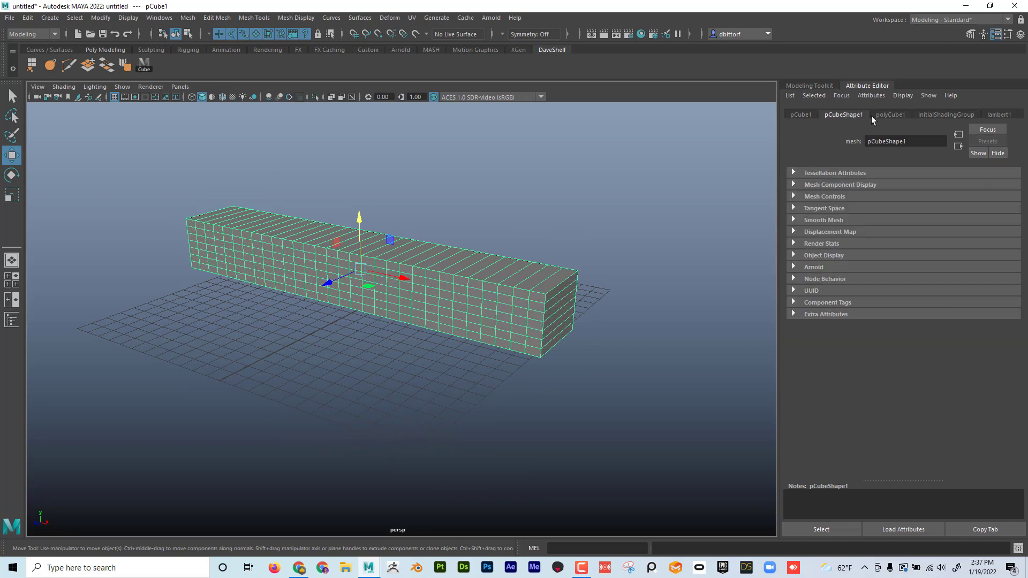
left_click(890, 116)
left_click(798, 113)
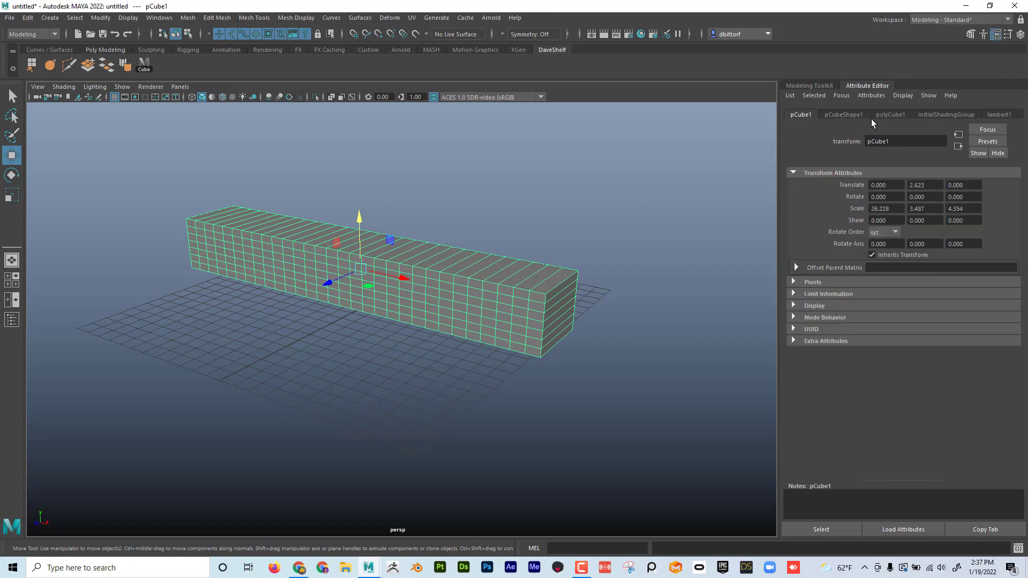
left_click(890, 115)
Step: Save the box's polyCube attributes as an attribute preset named CoolCUBE
left_click_drag(592, 253, 615, 273, "alt")
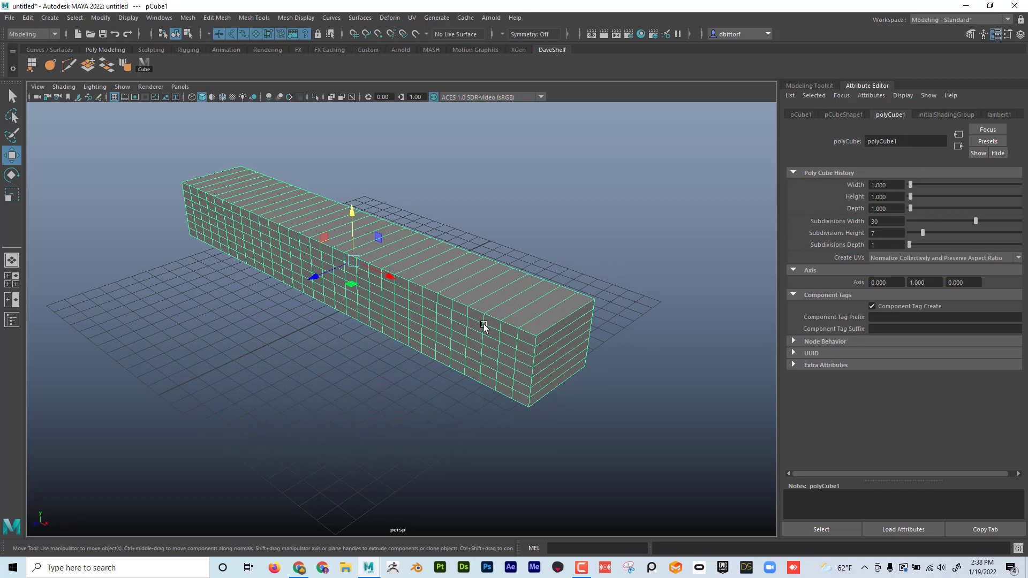
left_click(988, 142)
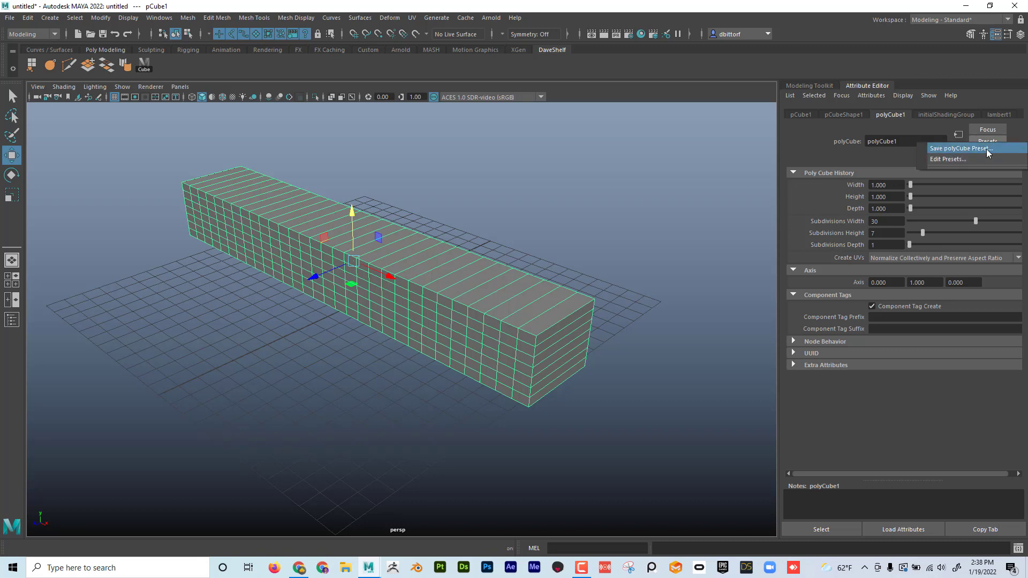
left_click(986, 149)
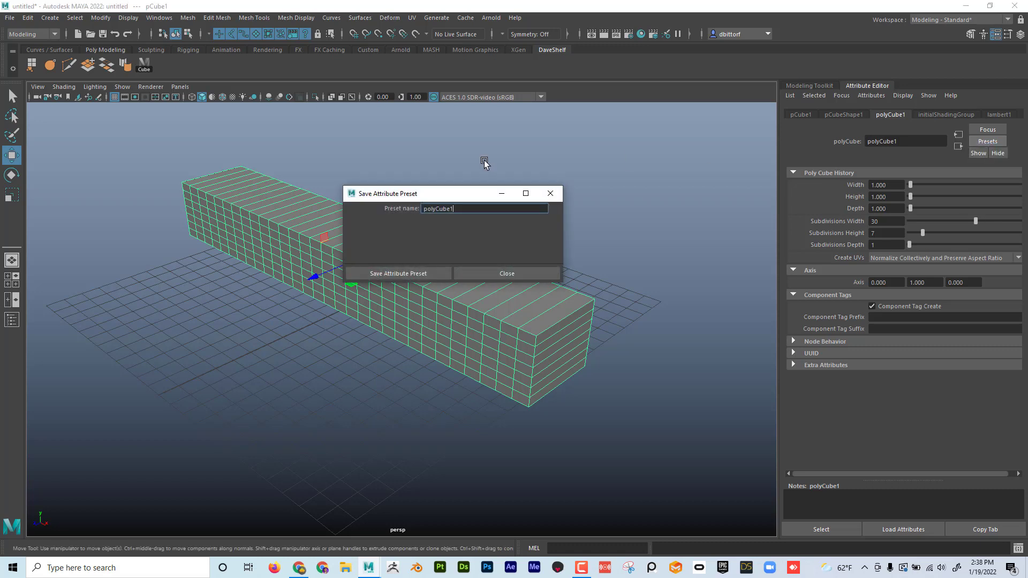
left_click_drag(527, 148, 569, 118)
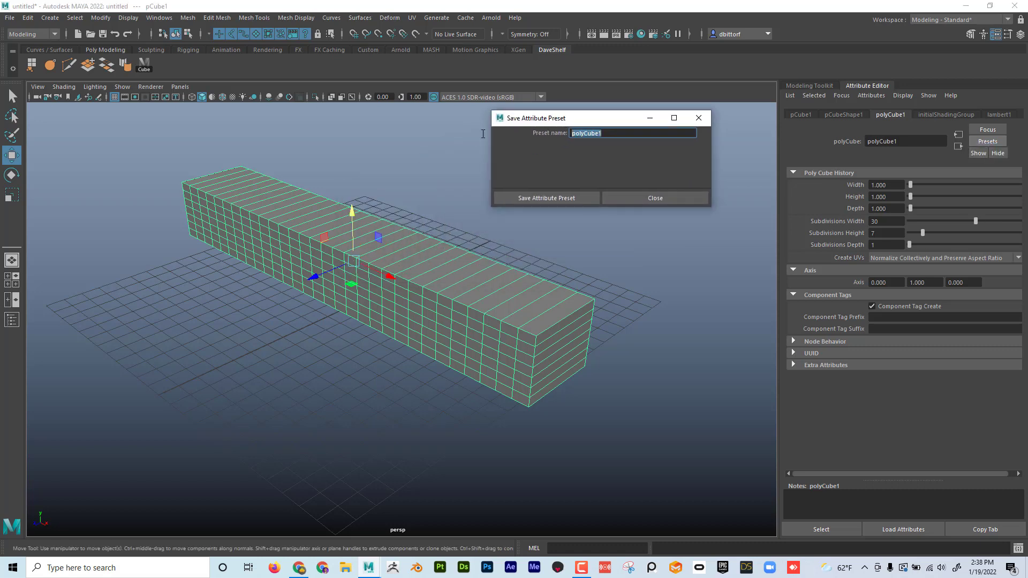
type("CoolCUBE")
left_click(554, 199)
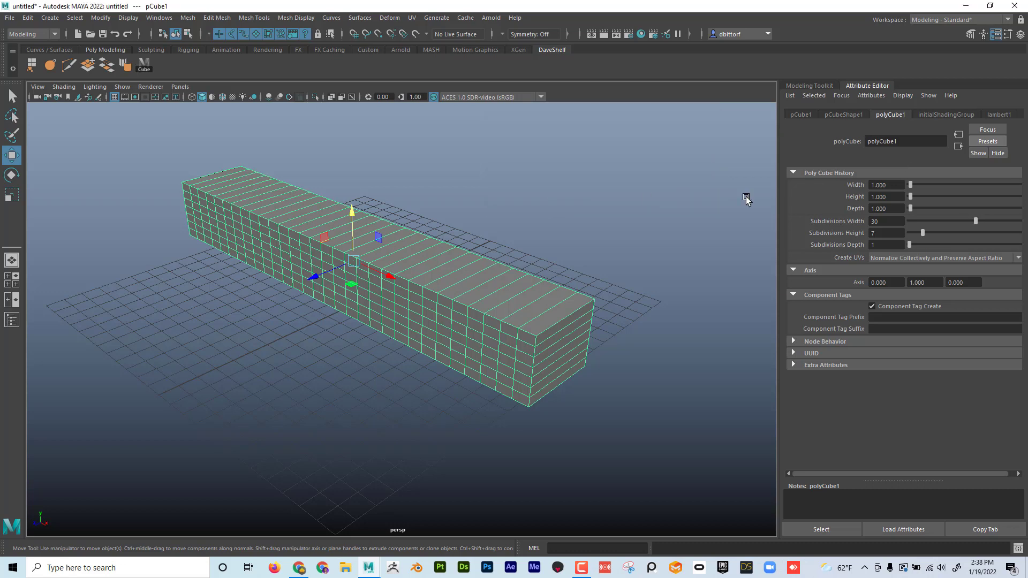
Step: Raise the box to about 20.2 in Y and rotate it to about 21.3, 40.9, 20.3 degrees, showing its transform attributes
left_click(12, 175)
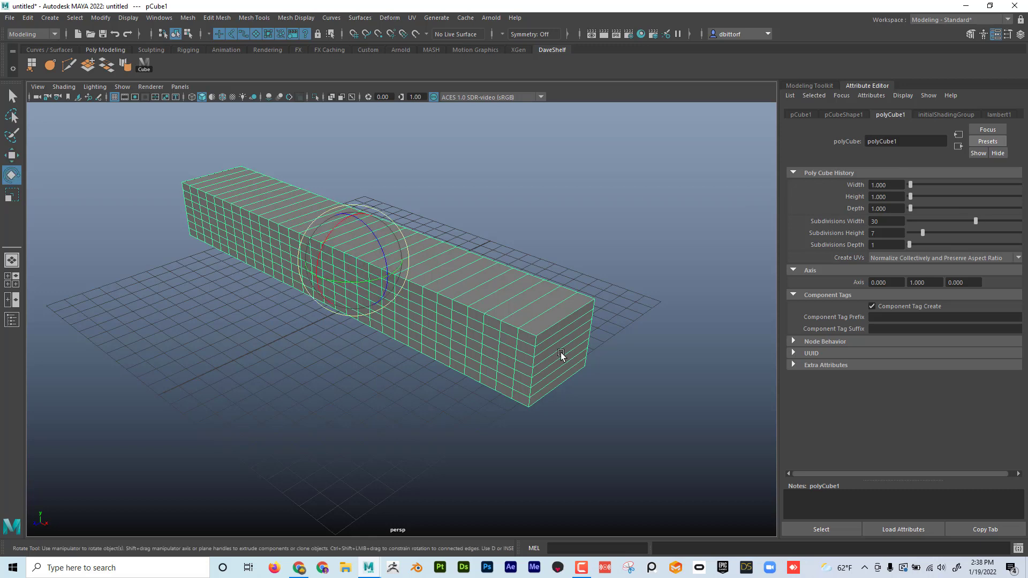
right_click_drag(561, 354, 307, 297, "alt")
left_click_drag(384, 283, 393, 124)
key("w")
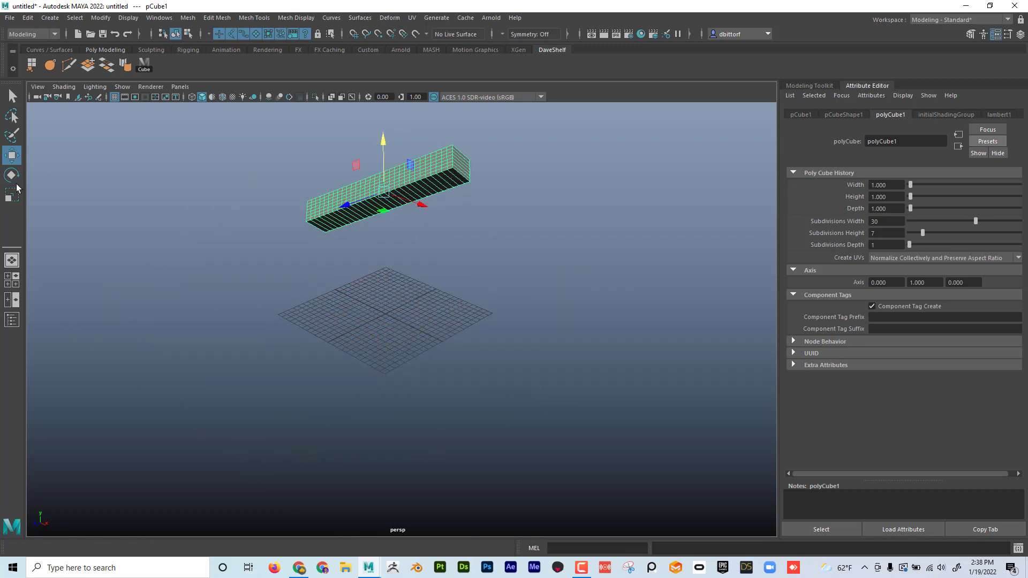
left_click(12, 177)
left_click_drag(386, 236, 412, 193)
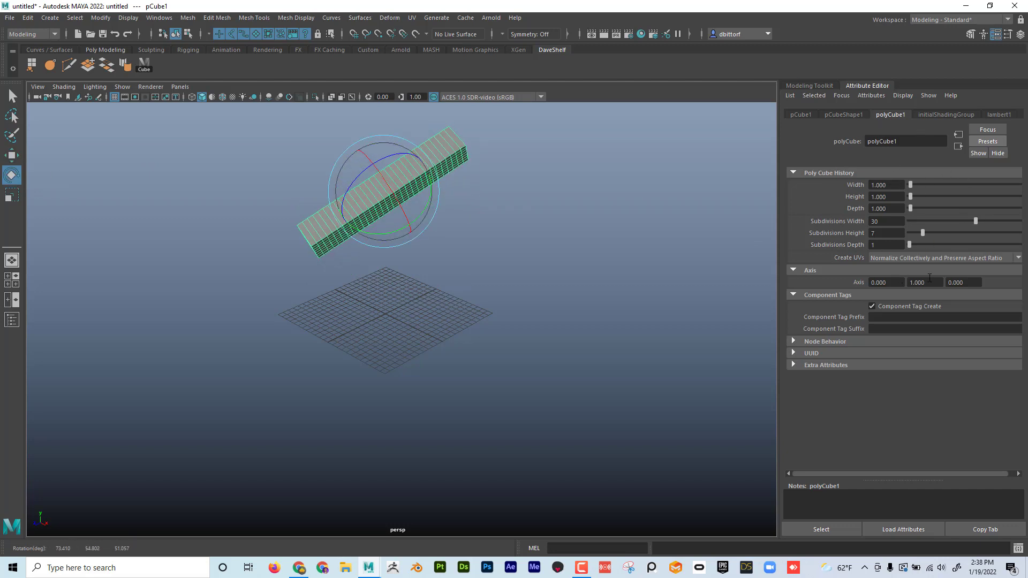
left_click(802, 115)
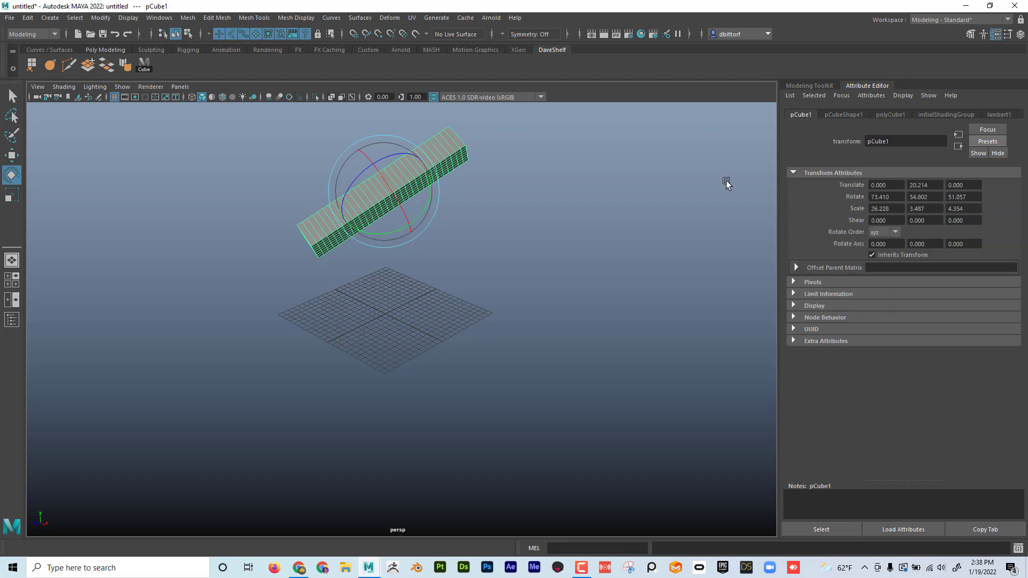
mouse_move(377, 191)
left_mouse_down()
mouse_move(394, 172)
mouse_move(375, 178)
mouse_move(393, 190)
left_mouse_up()
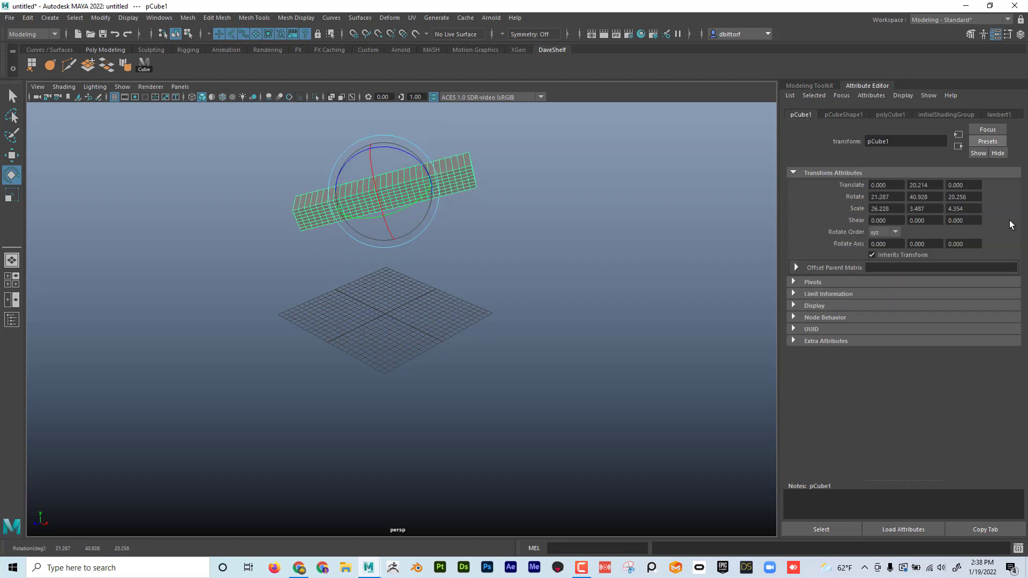
Step: Save the box's transform attributes as an attribute preset named CoolCUBE_Location
left_click(985, 142)
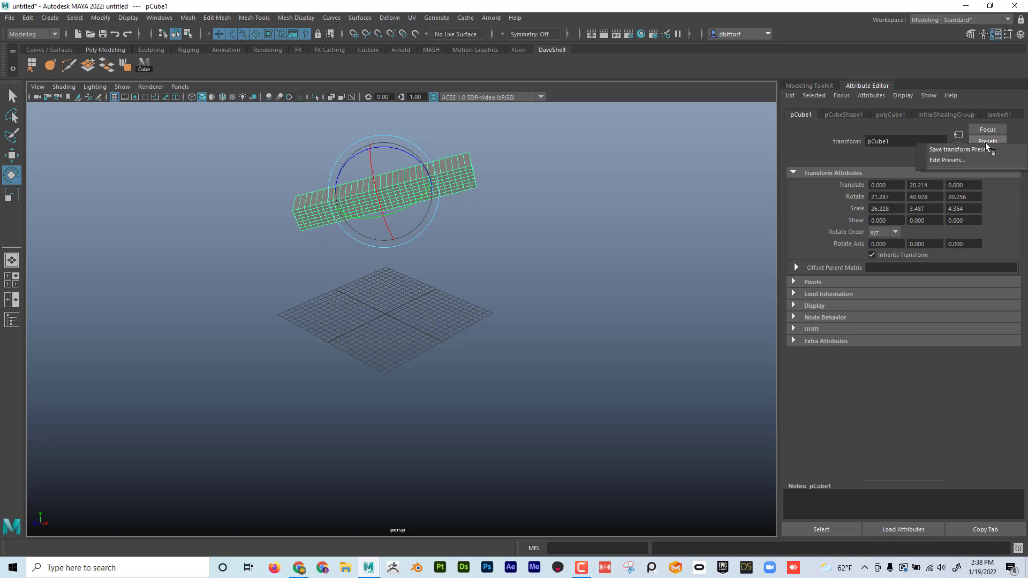
left_click(982, 152)
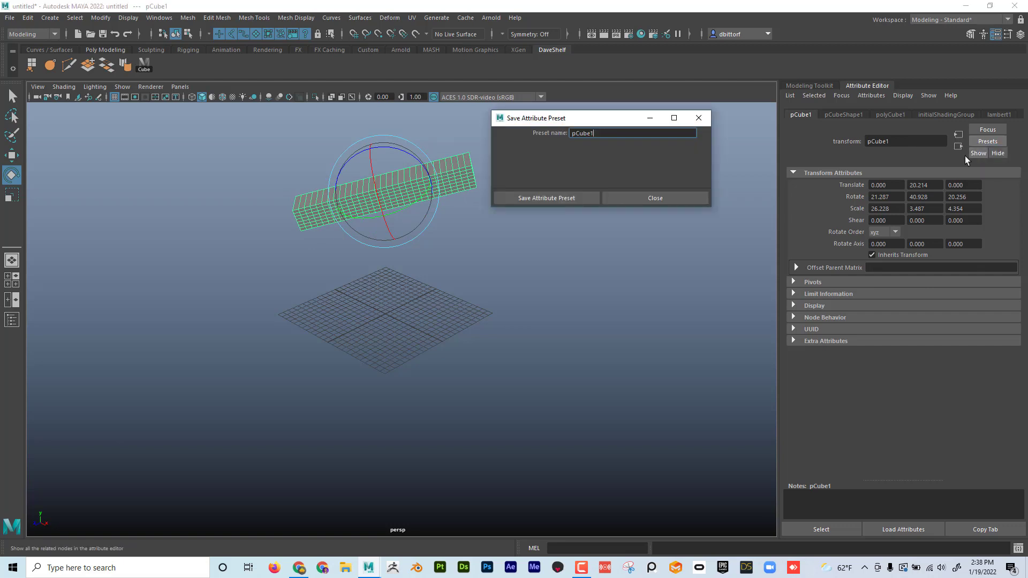
double_click(586, 137)
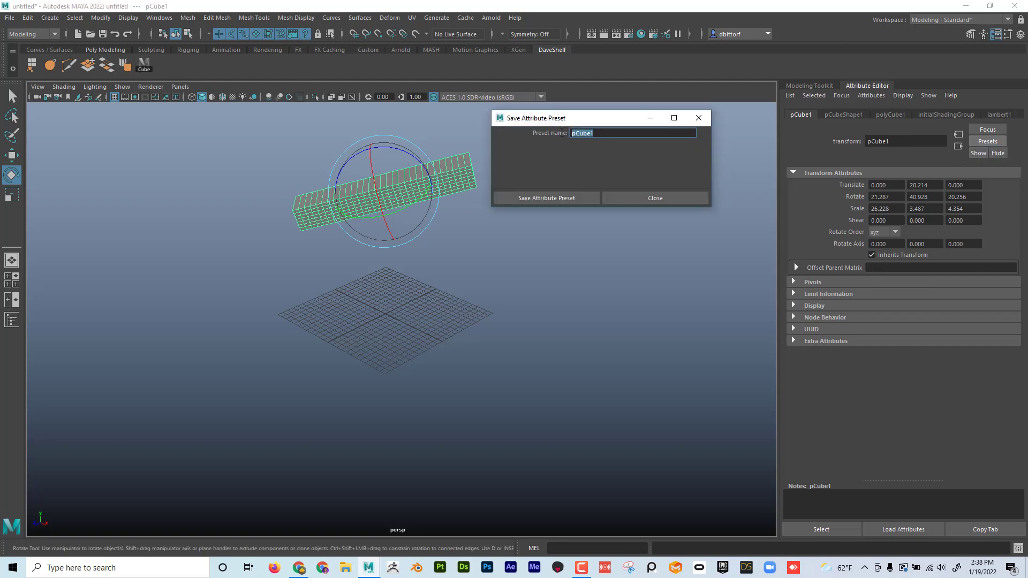
type("CoolCUBE_Location")
left_click(574, 199)
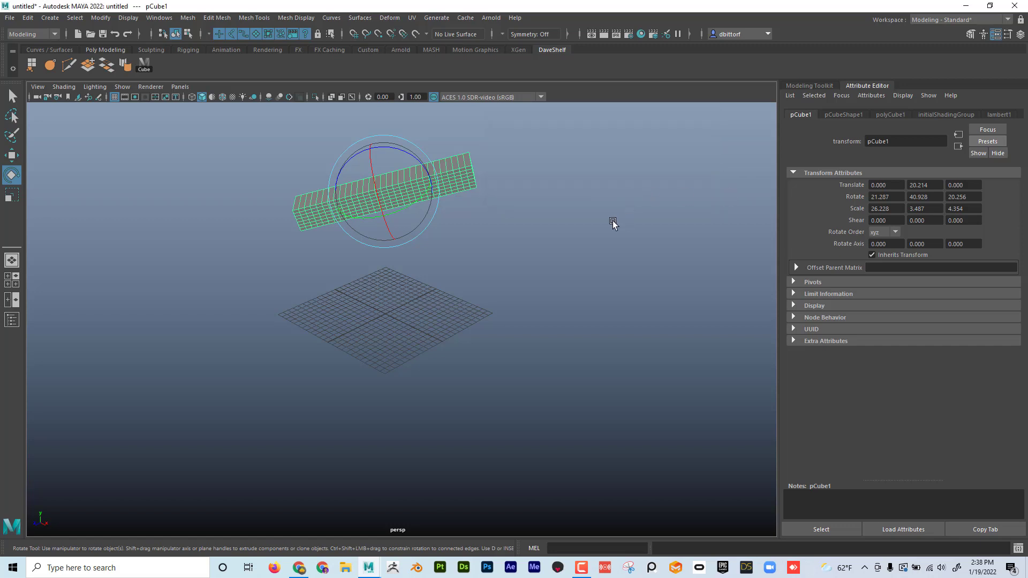
Step: Delete the box from the scene and create a new polygon cube
left_click(559, 217)
left_click(421, 184)
key("Delete")
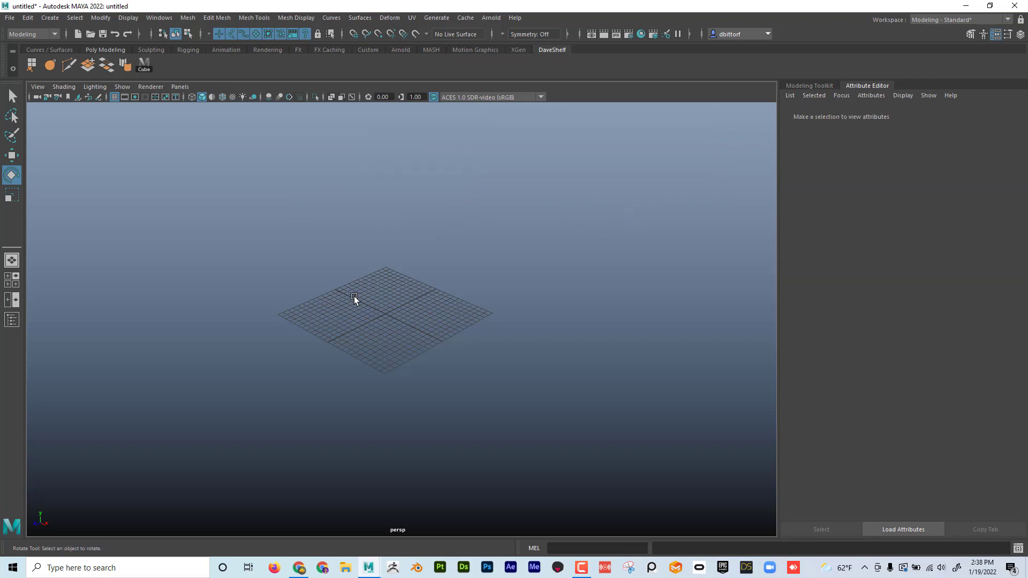
left_click_drag(354, 299, 471, 267, "alt")
left_click(58, 20)
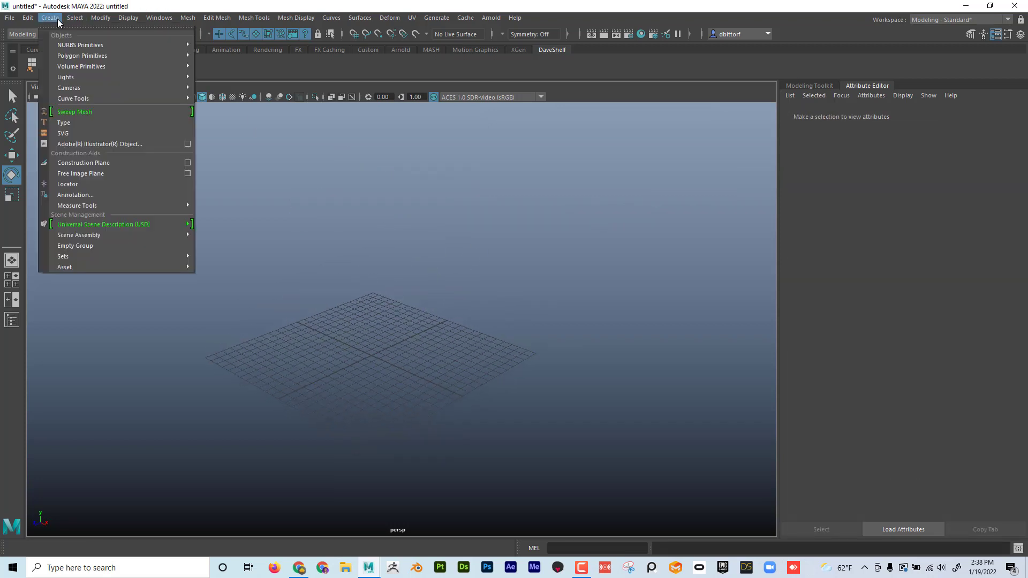
mouse_move(91, 57)
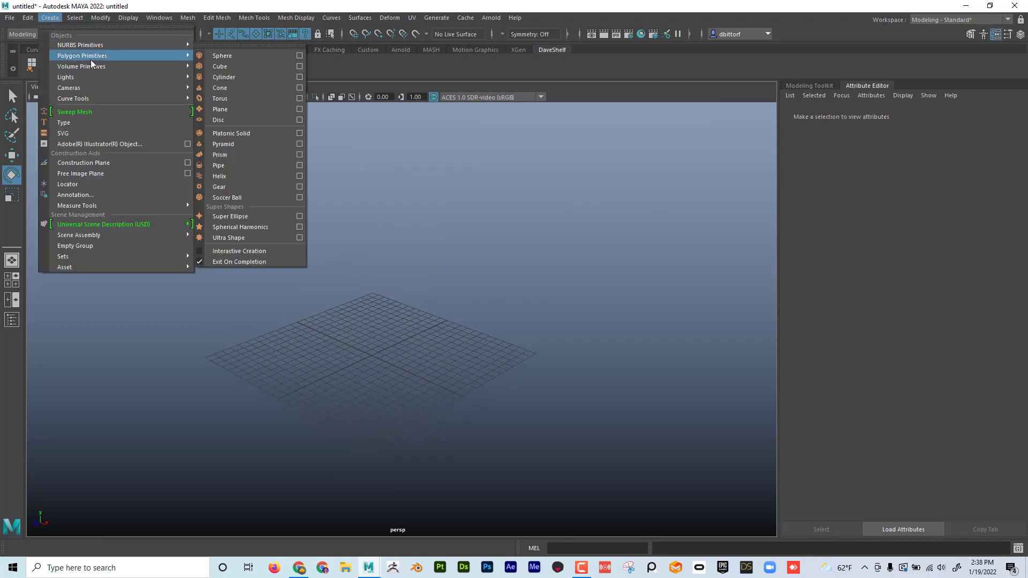
left_click(233, 69)
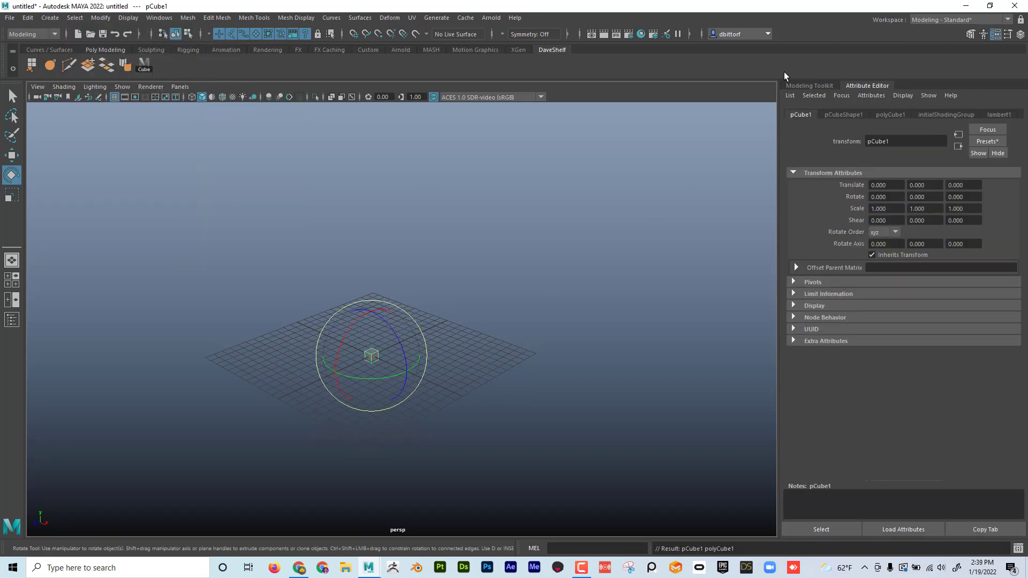
Step: Apply the CoolCUBE preset to the new cube's polyCube attributes with Replace, and examine its subdivisions up close
left_click(890, 115)
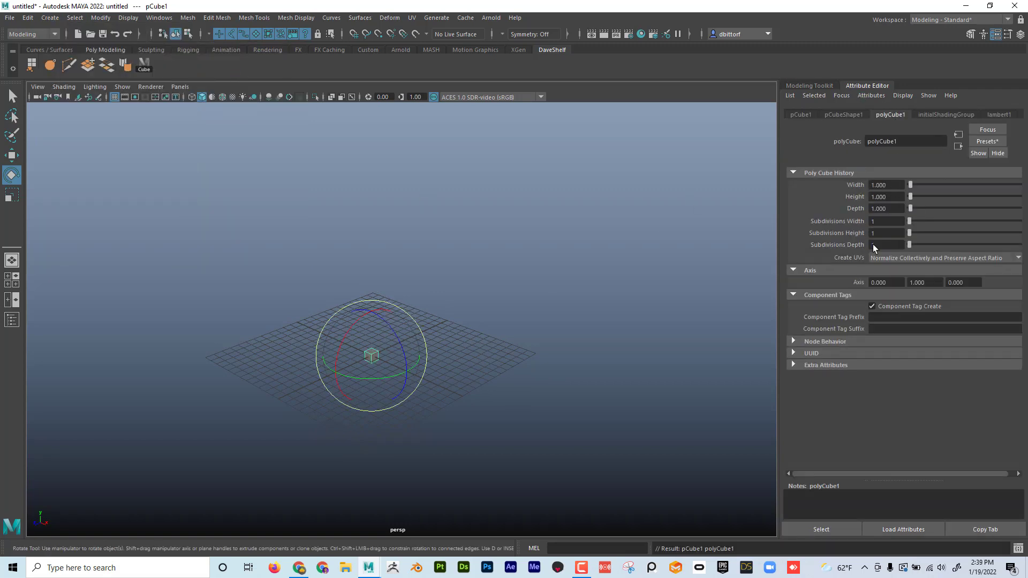
left_click(984, 142)
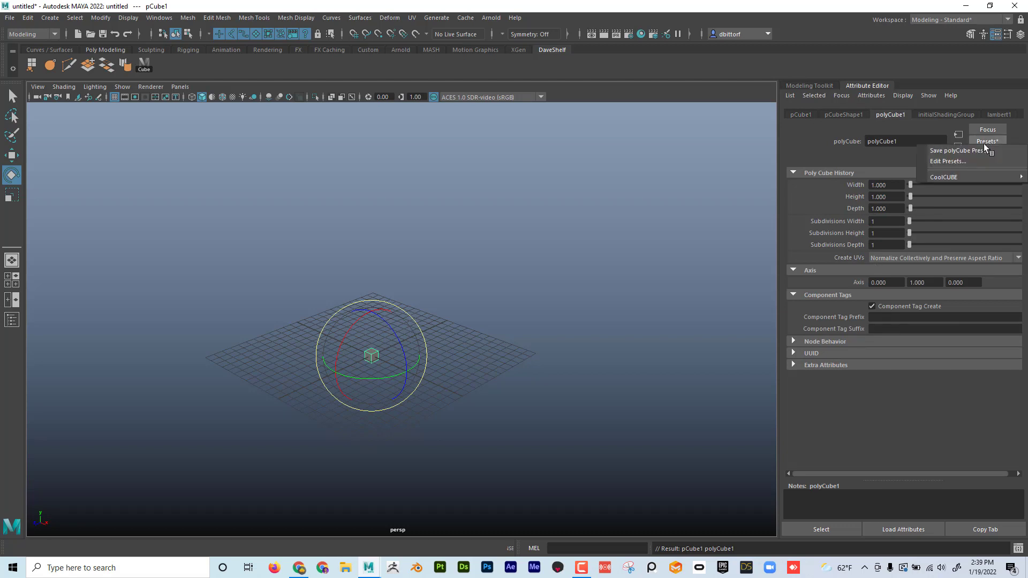
mouse_move(974, 174)
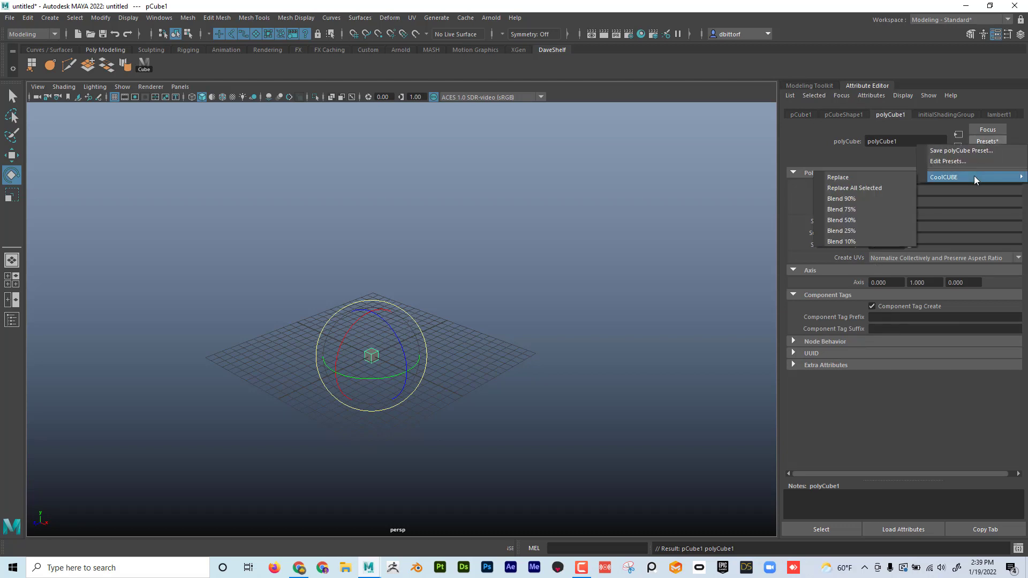
left_click(850, 178)
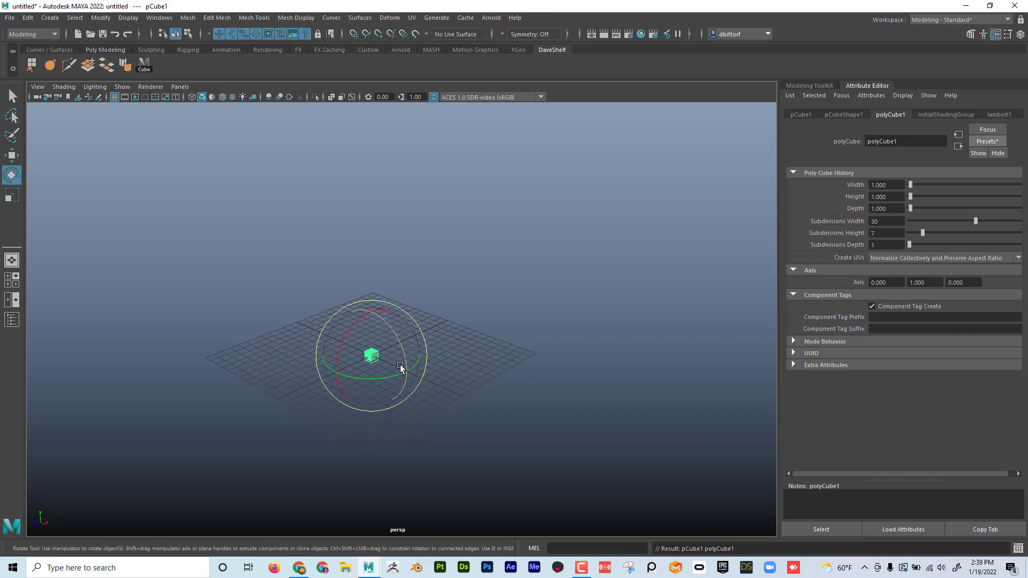
middle_click_drag(317, 381, 349, 298, "alt")
right_click_drag(349, 298, 798, 336, "alt")
middle_click_drag(381, 172, 349, 282, "alt")
right_click_drag(349, 282, 572, 298, "alt")
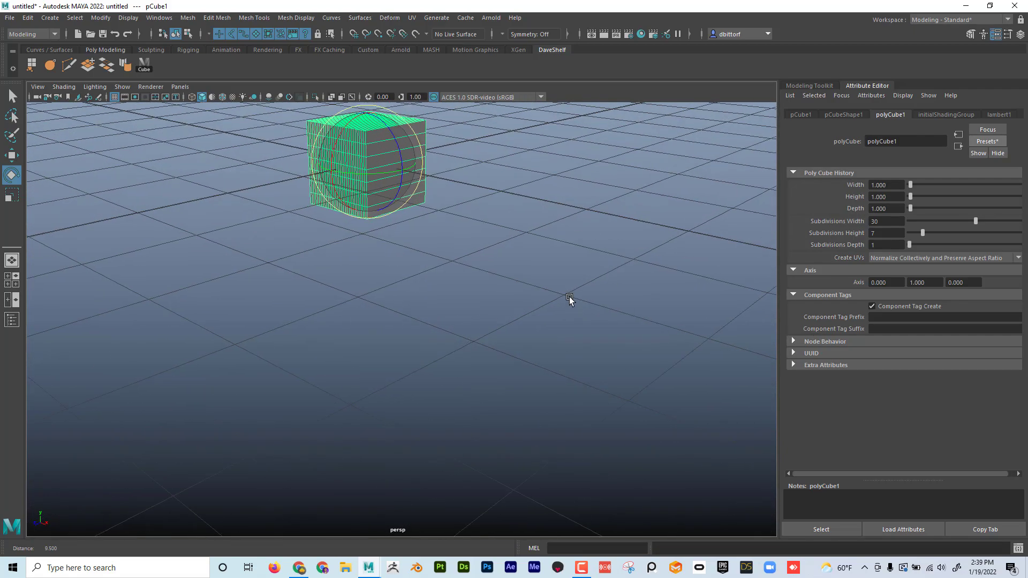
left_click_drag(379, 175, 583, 222, "alt")
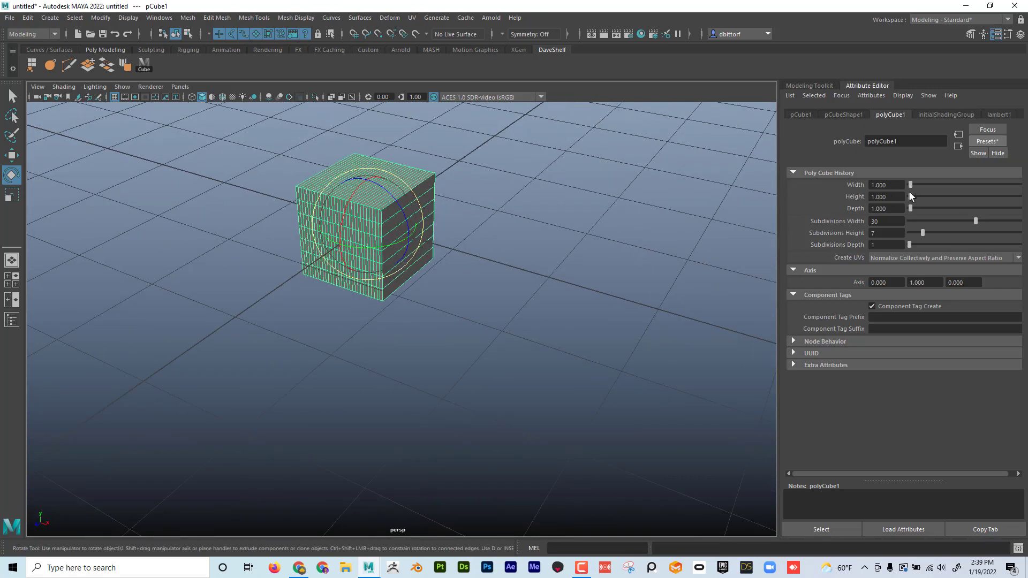
Step: Try a cube Height of about 3.2 and an X scale of about 4.9, undoing each change
left_click_drag(911, 196, 914, 197)
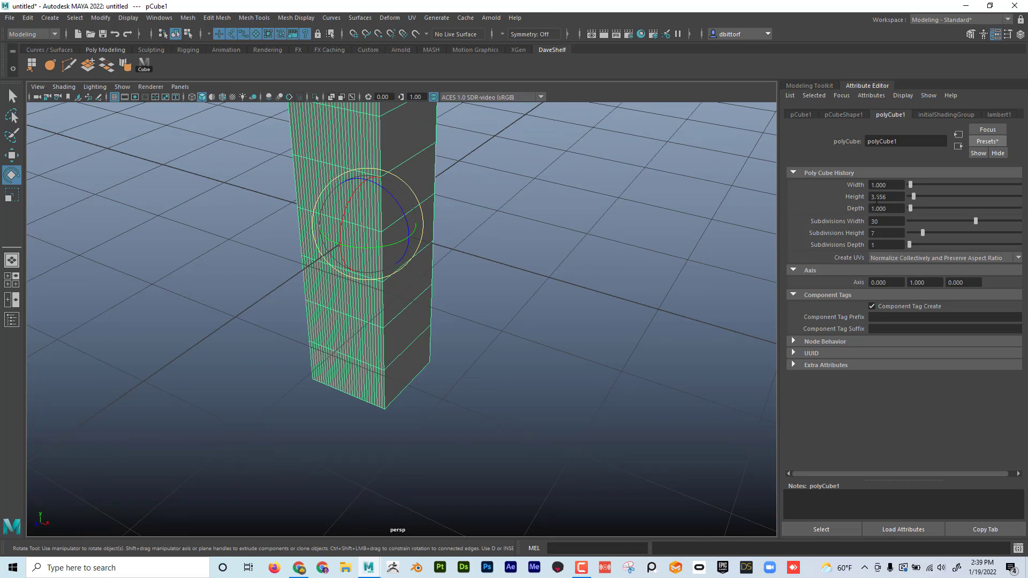
key("ctrl+z")
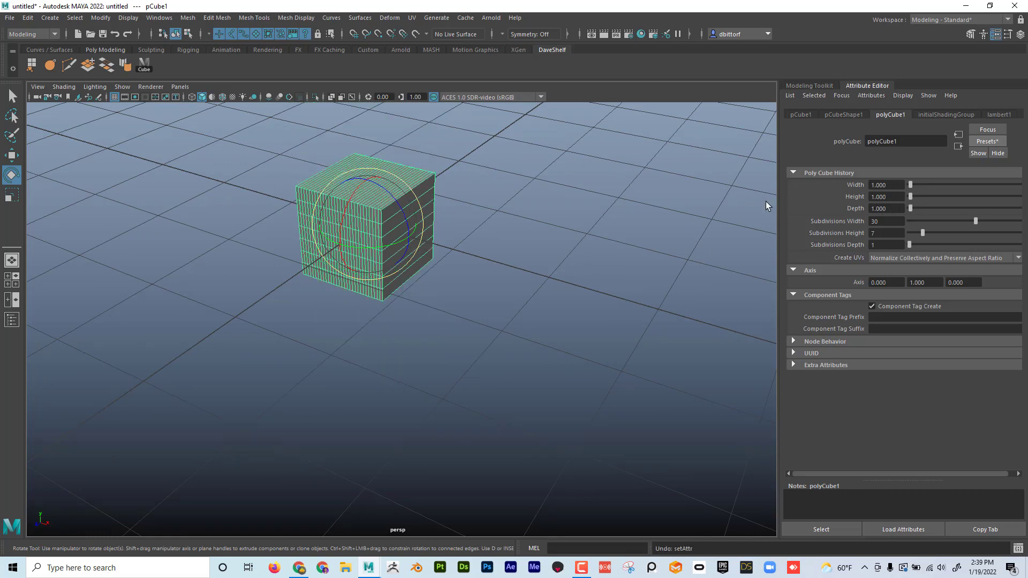
left_click_drag(739, 209, 322, 223, "alt")
key("r")
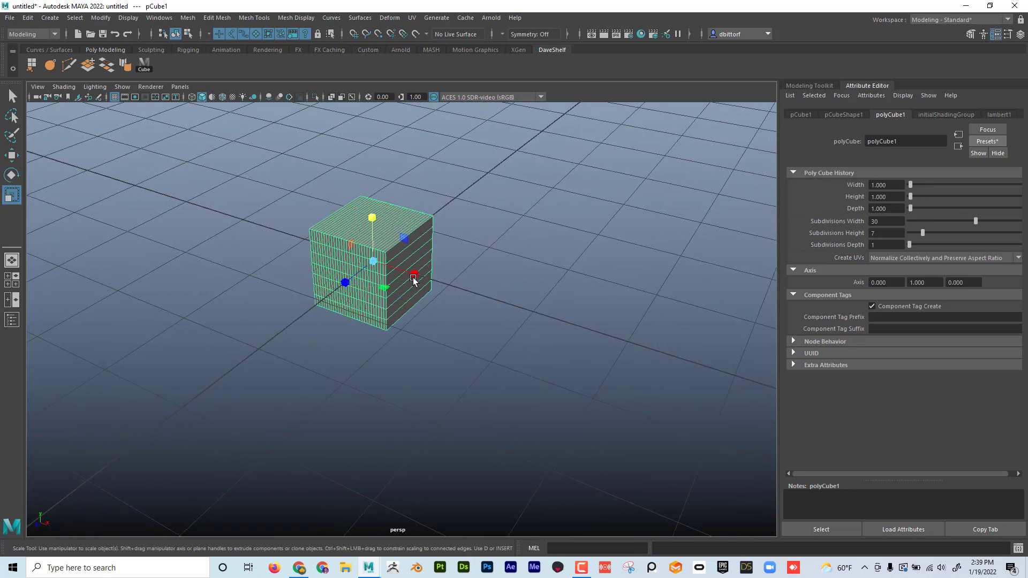
left_click_drag(414, 274, 510, 296)
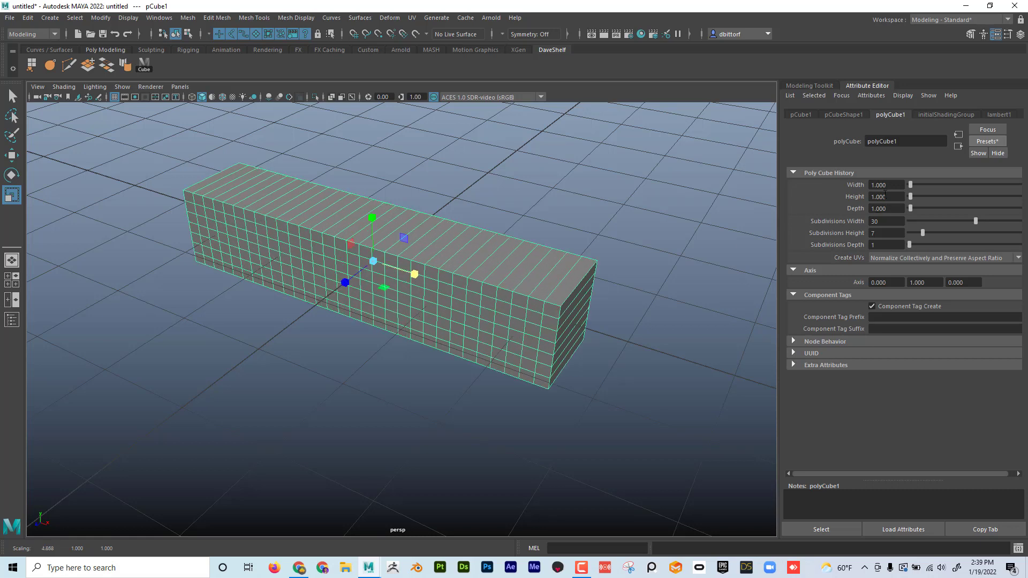
key("ctrl+z")
key("ctrl+z")
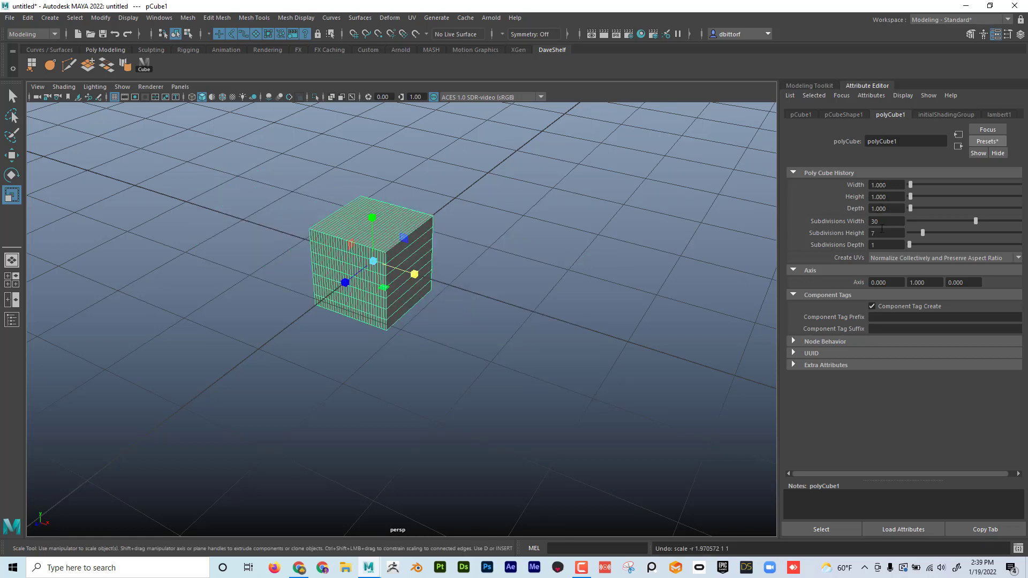
Step: Apply the CoolCUBE_Location preset to the cube's transform with Replace, and frame the cube in the view
left_click_drag(627, 247, 625, 224, "alt")
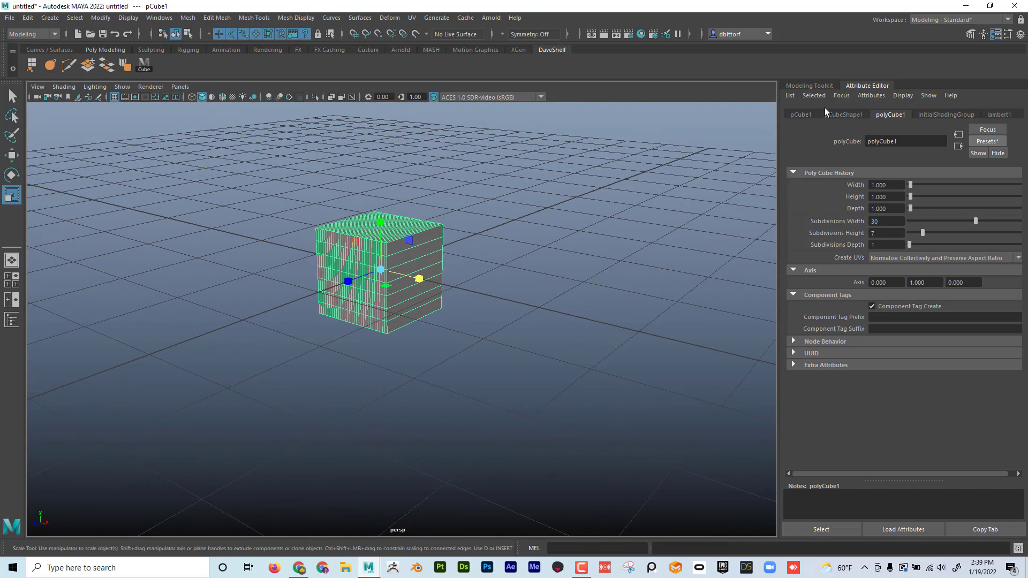
left_click(801, 114)
right_click_drag(586, 230, 479, 230, "alt")
left_click_drag(479, 230, 470, 256, "alt")
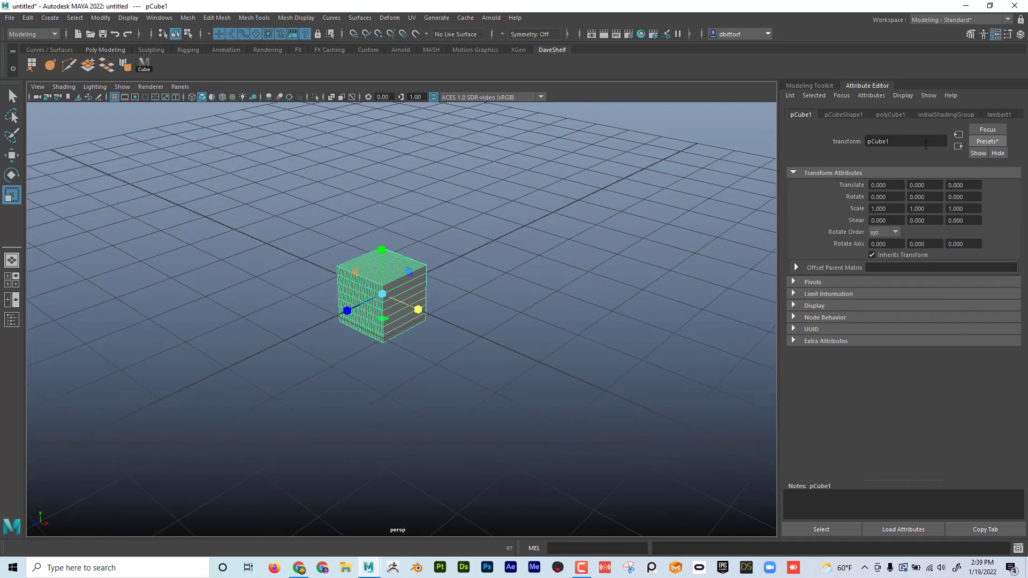
left_click(994, 141)
mouse_move(990, 172)
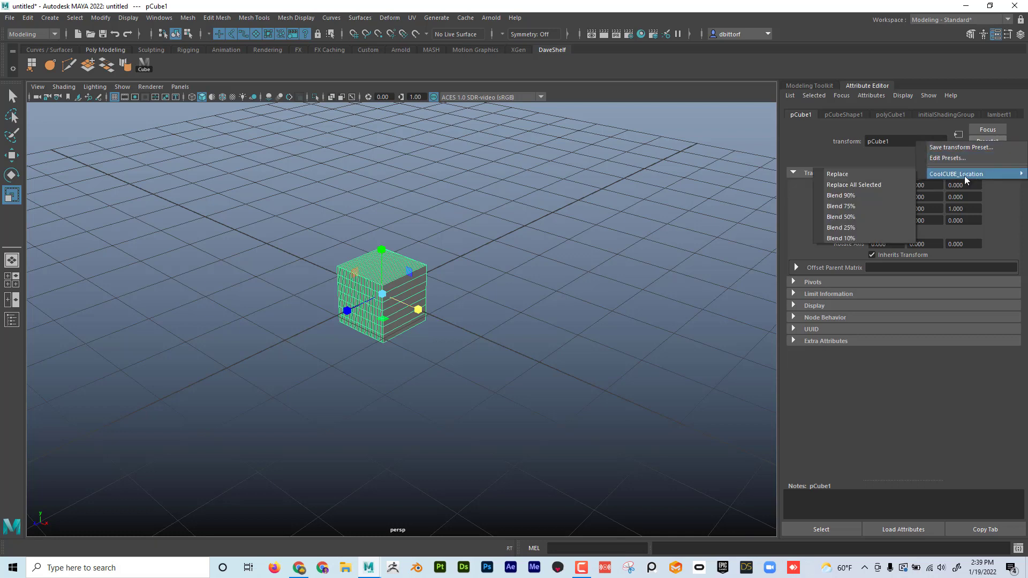
left_click(858, 178)
left_click_drag(710, 223, 303, 322, "alt")
key("f")
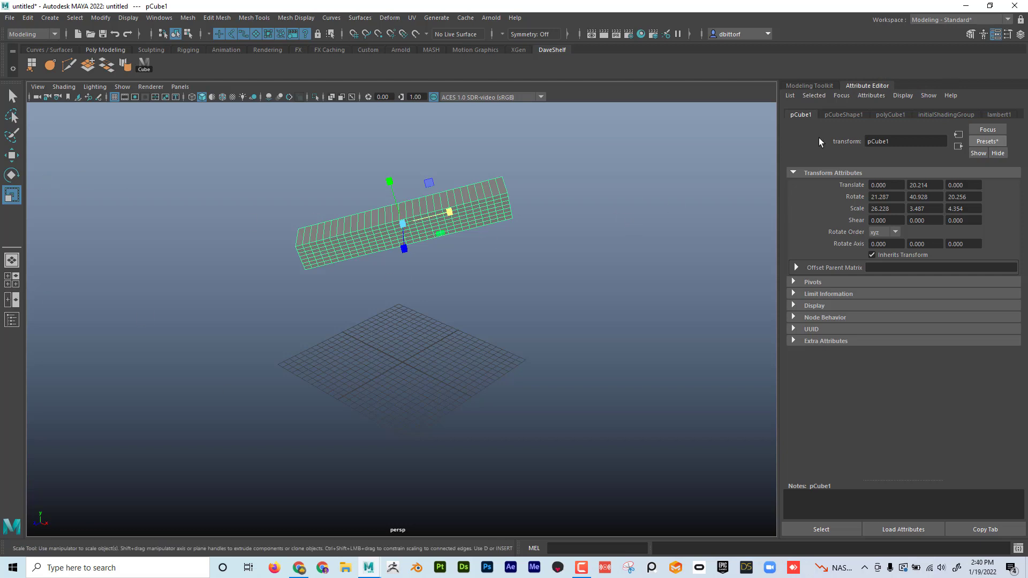
Step: Raise lambert1's Transparency, Ambient Color and Incandescence, and set Translucence 0.398, Translucence Depth 2.139, Translucence Focus 0.229 and Glow Intensity 0.102
left_click(998, 115)
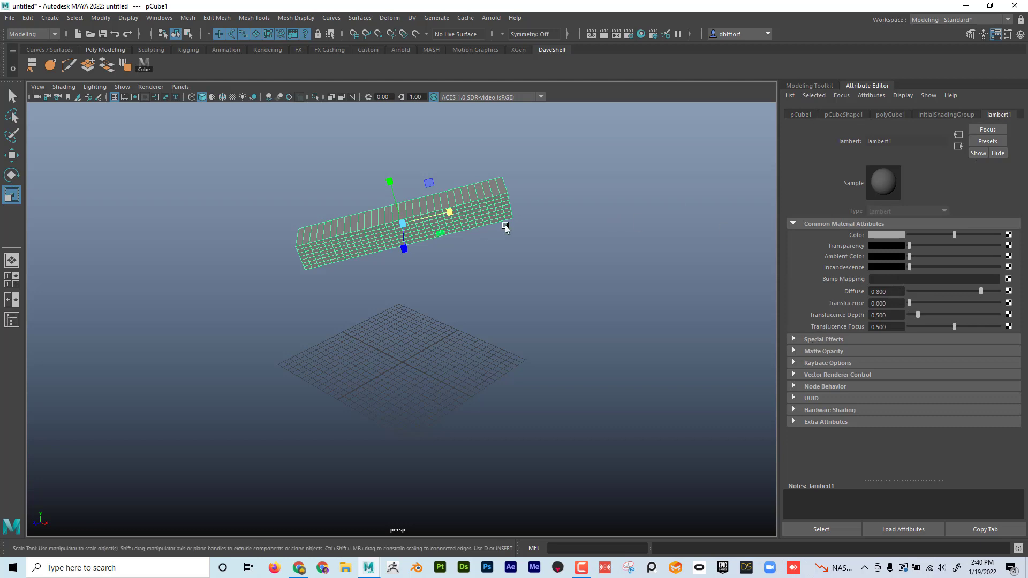
left_click_drag(910, 246, 928, 329)
left_click(817, 338)
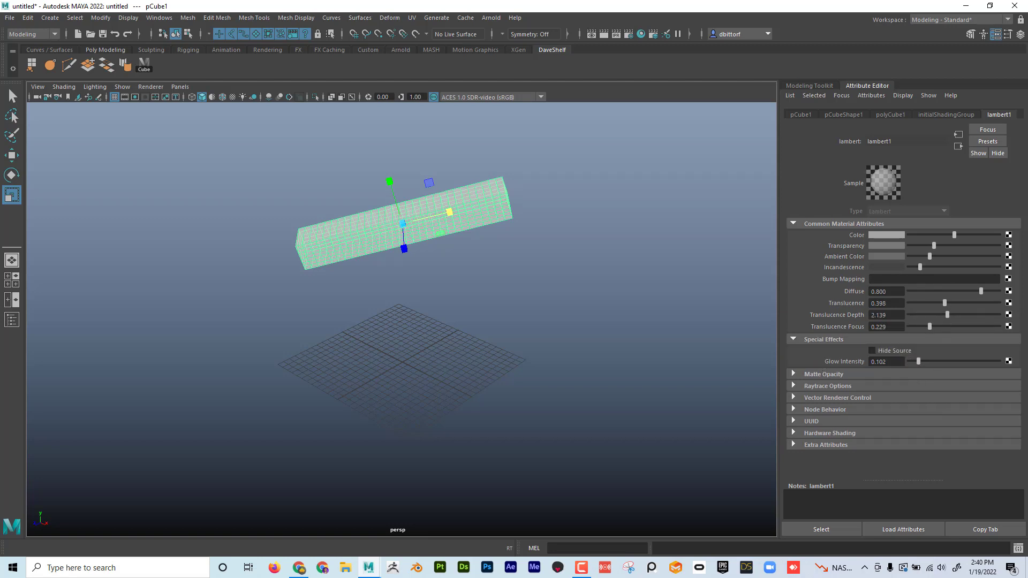
Step: View the preset options for lambert1, and delete the cube from the scene
left_click(994, 144)
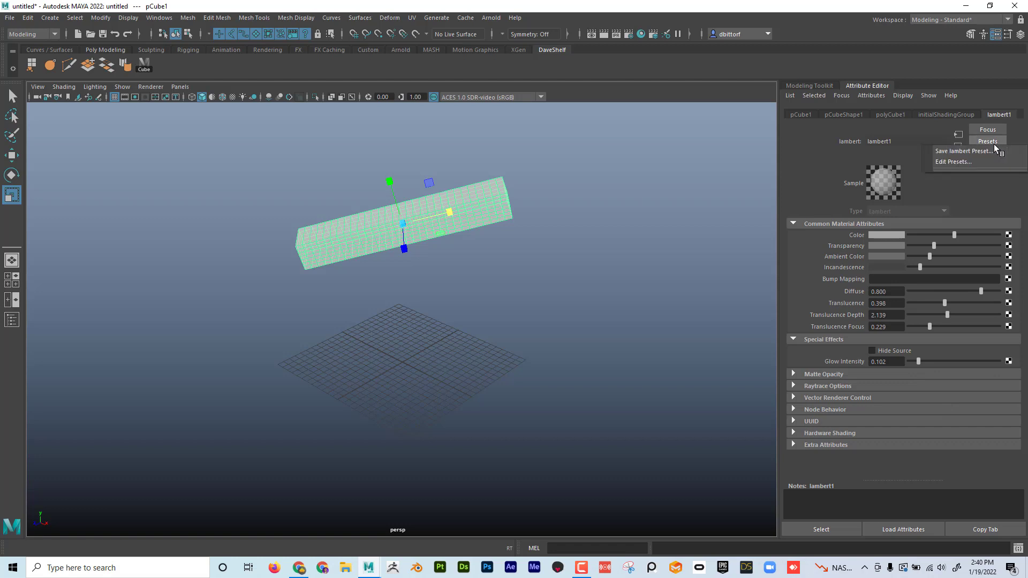
left_click(847, 159)
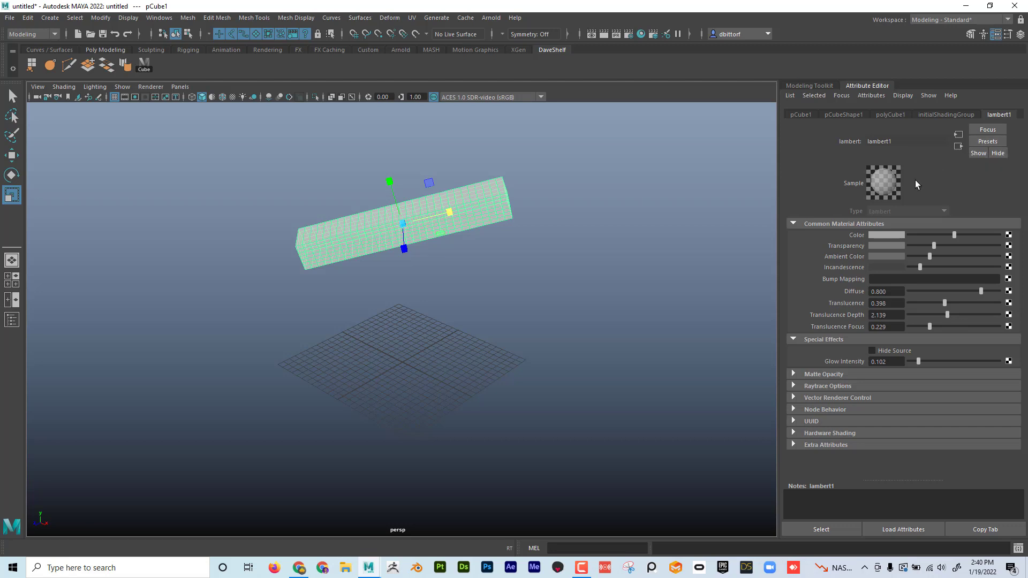
left_click(380, 161)
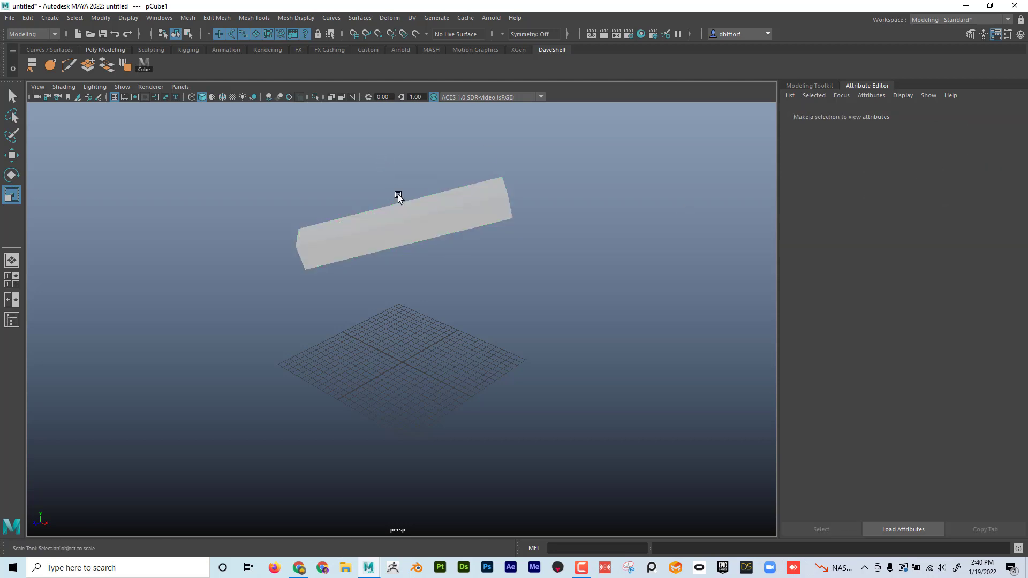
left_click(398, 198)
key("Delete")
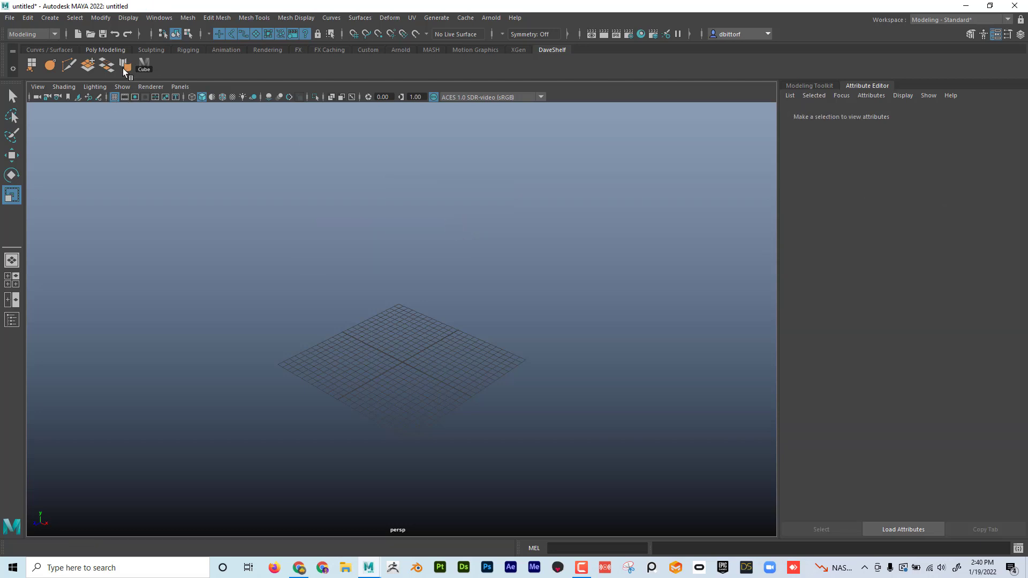
Step: Switch to the FX menu set and create a 3D fluid container
left_click(43, 32)
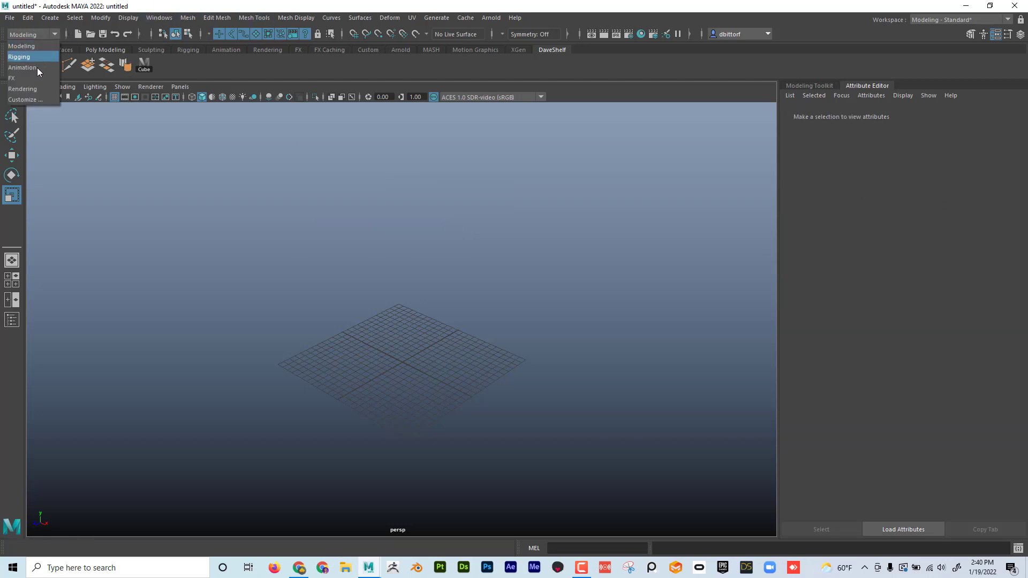
left_click(34, 79)
left_click(230, 19)
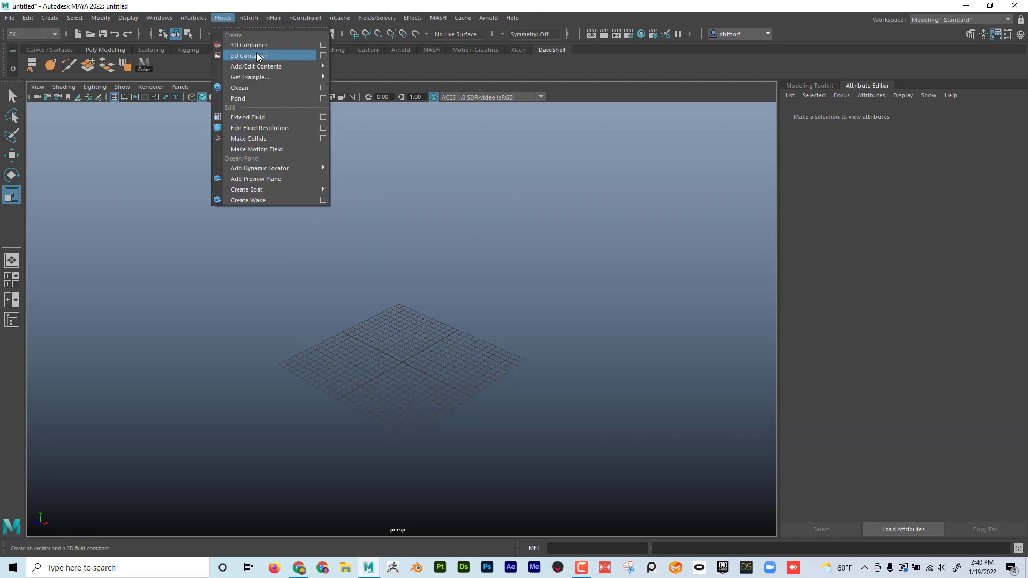
left_click(262, 46)
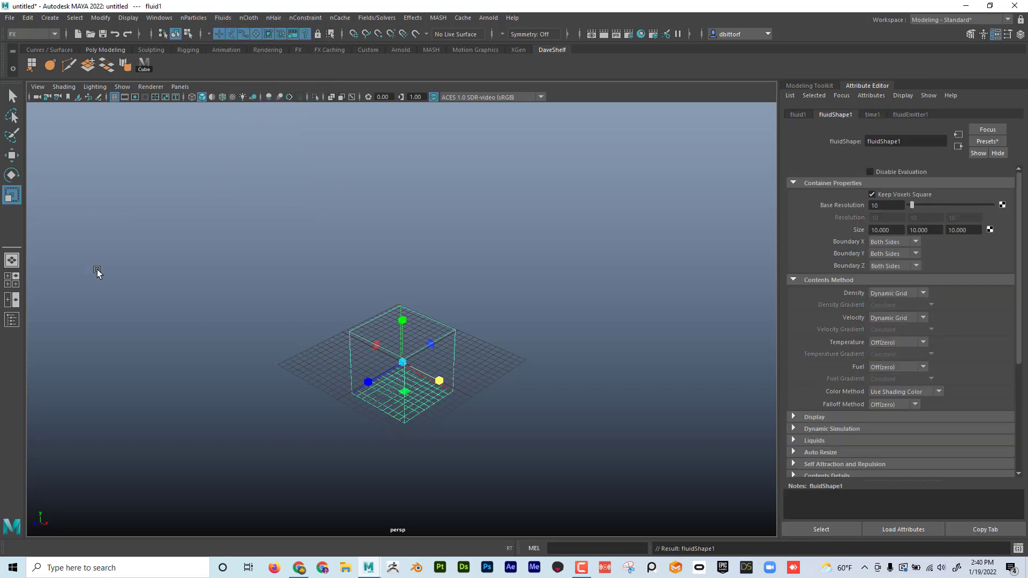
Step: Scale the fluid container up uniformly and raise it about 7.6 units along Y
left_click_drag(402, 363, 433, 368)
key("w")
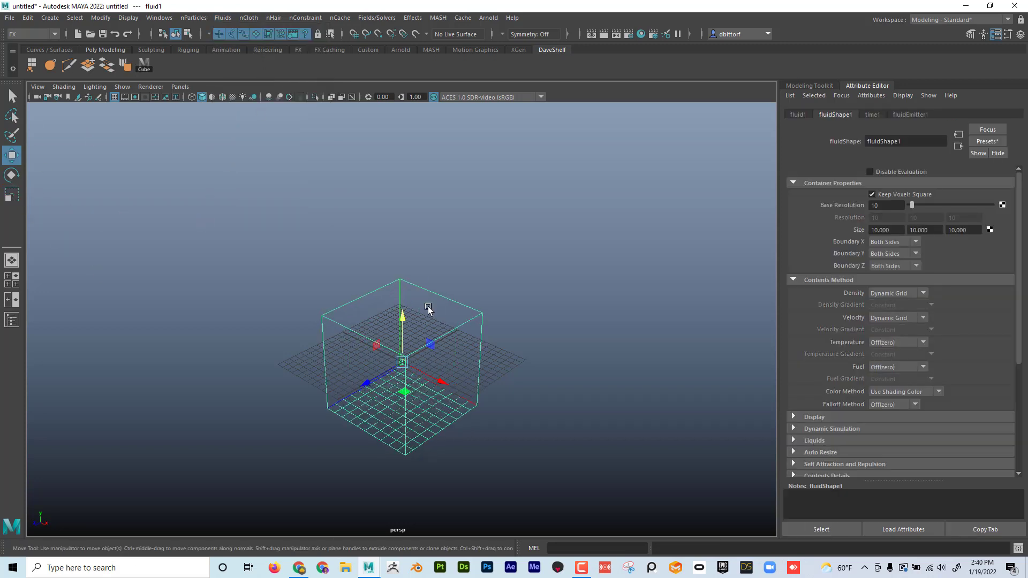
left_click_drag(404, 317, 418, 261)
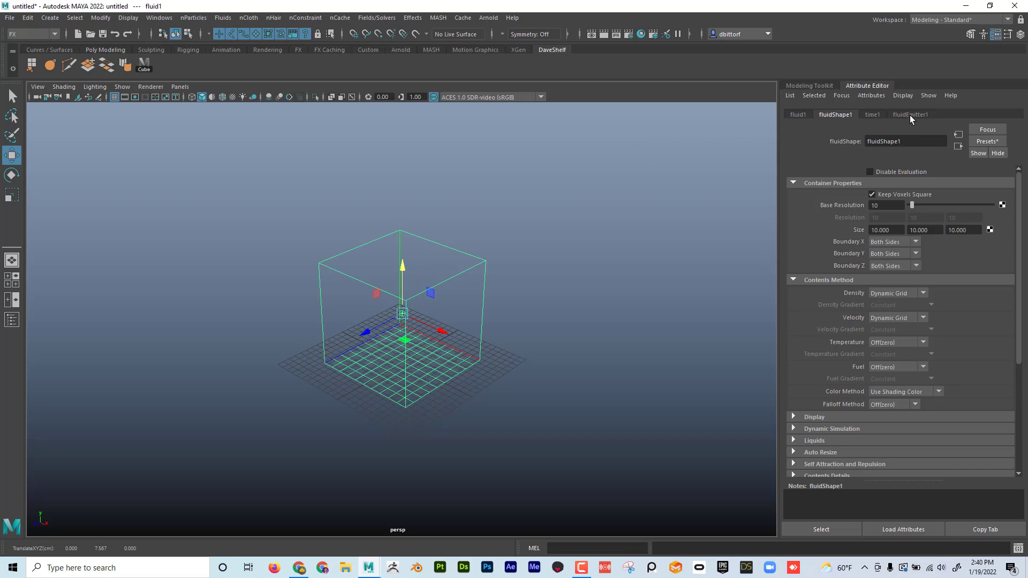
Step: Examine the fluid shape's attributes, including the Liquids, Surface and Textures sections
scroll(881, 307, "down", 4)
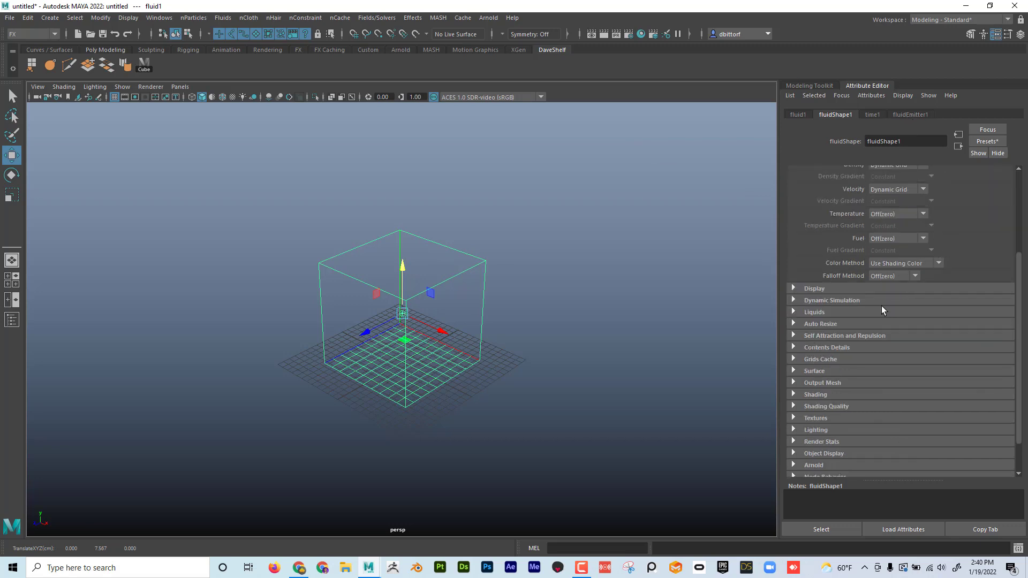
left_click(804, 315)
scroll(812, 356, "down", 4)
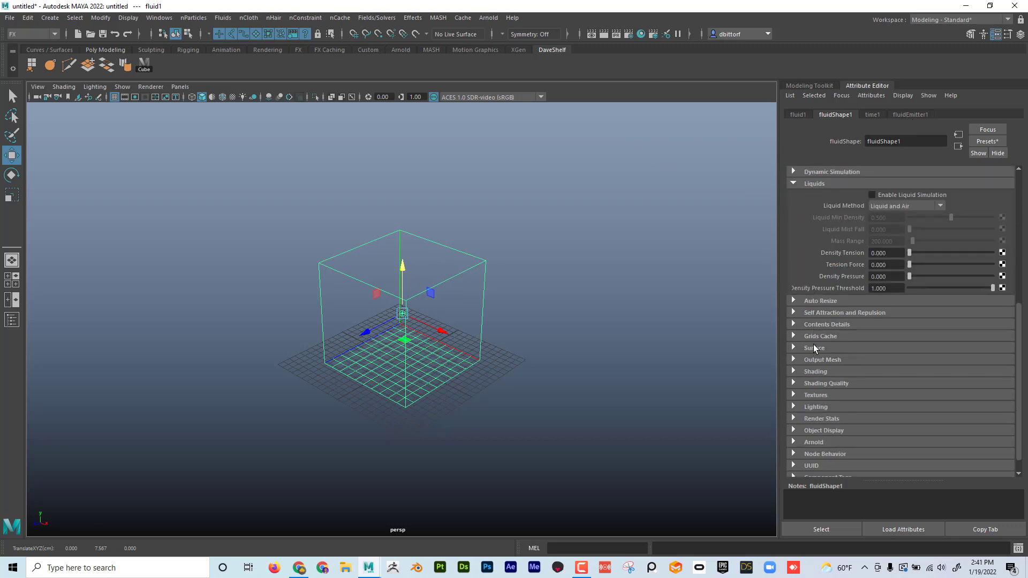
left_click(813, 346)
scroll(830, 394, "down", 4)
left_click(819, 403)
scroll(836, 383, "down", 4)
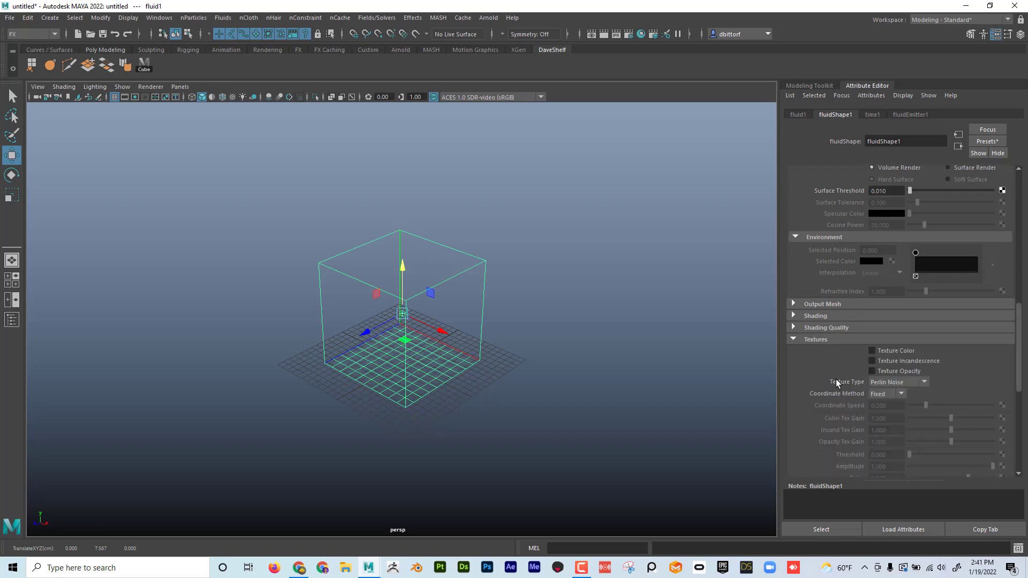
scroll(836, 379, "up", 7)
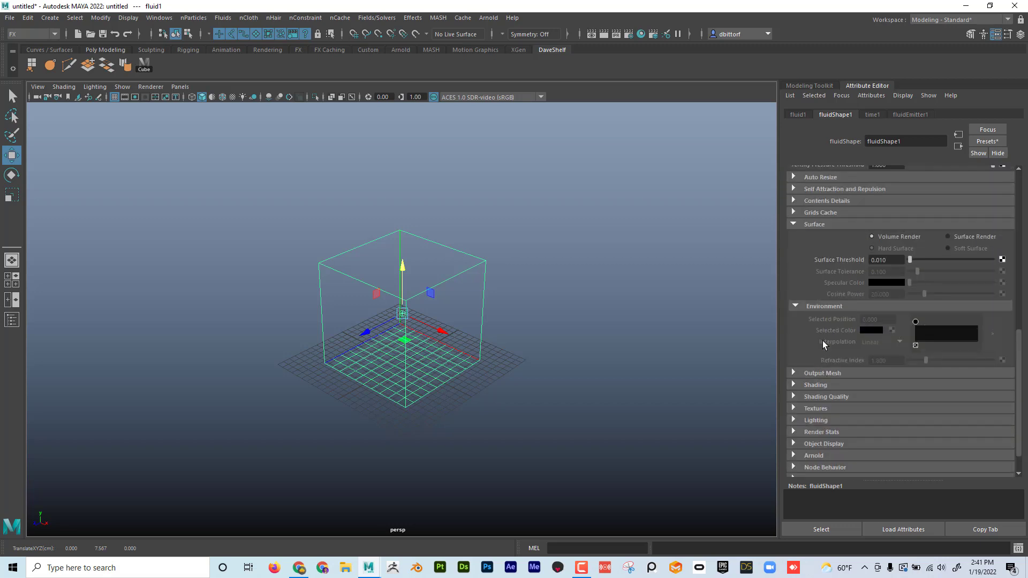
left_click(816, 321)
scroll(881, 340, "up", 4)
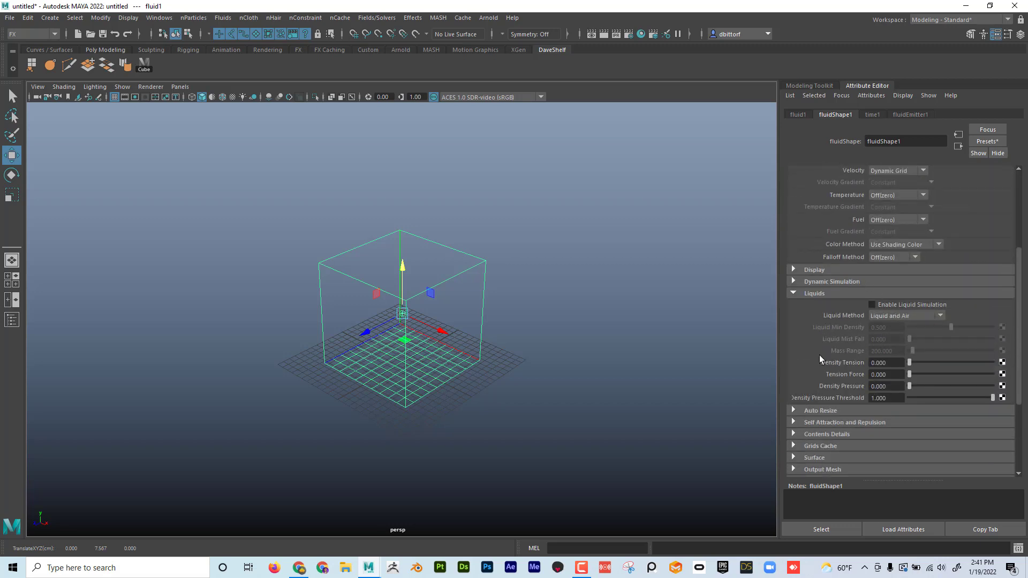
scroll(889, 273, "up", 4)
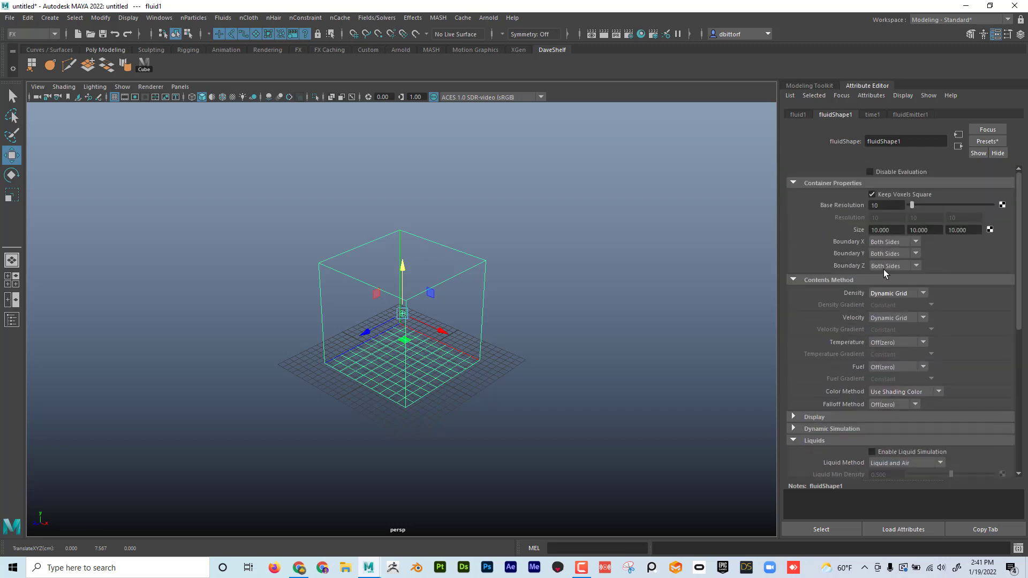
scroll(883, 270, "down", 6)
scroll(883, 269, "down", 2)
scroll(885, 278, "up", 7)
Step: Browse the built-in fluidShape presets, such as fishTank, with their Replace and Blend options
left_click(987, 141)
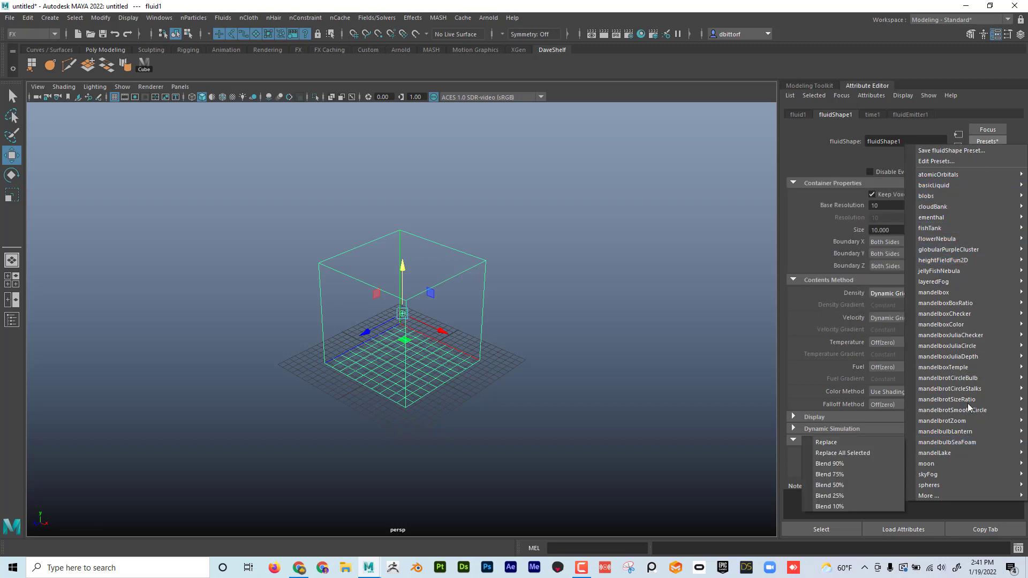
mouse_move(938, 232)
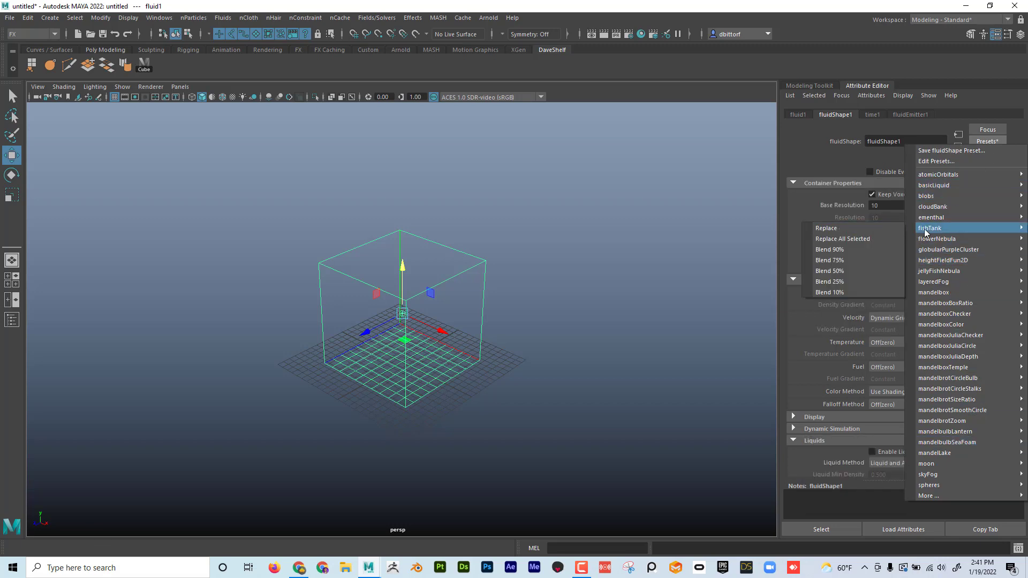
mouse_move(962, 187)
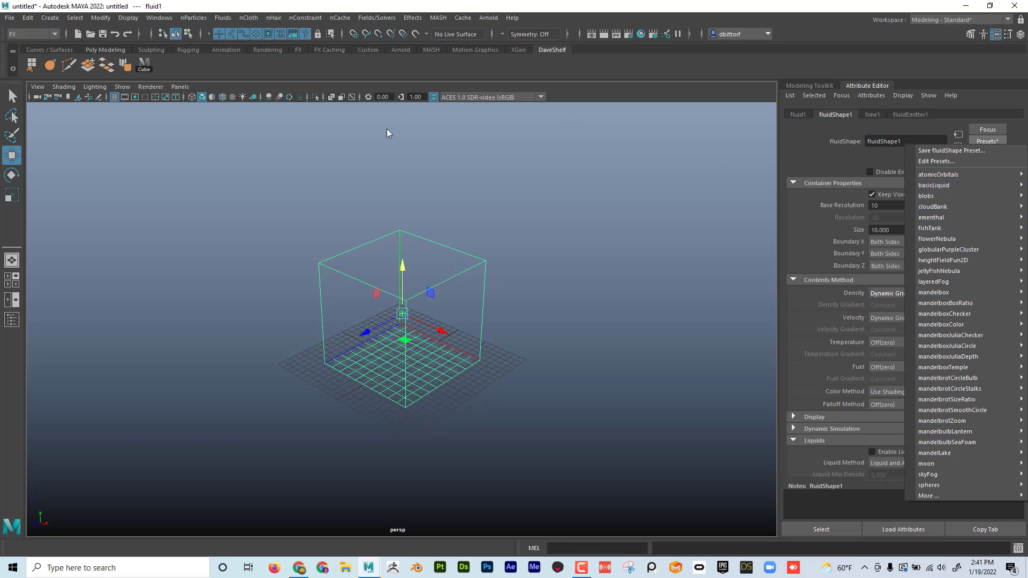
Step: Delete the fluid container together with its emitter
left_click(378, 147)
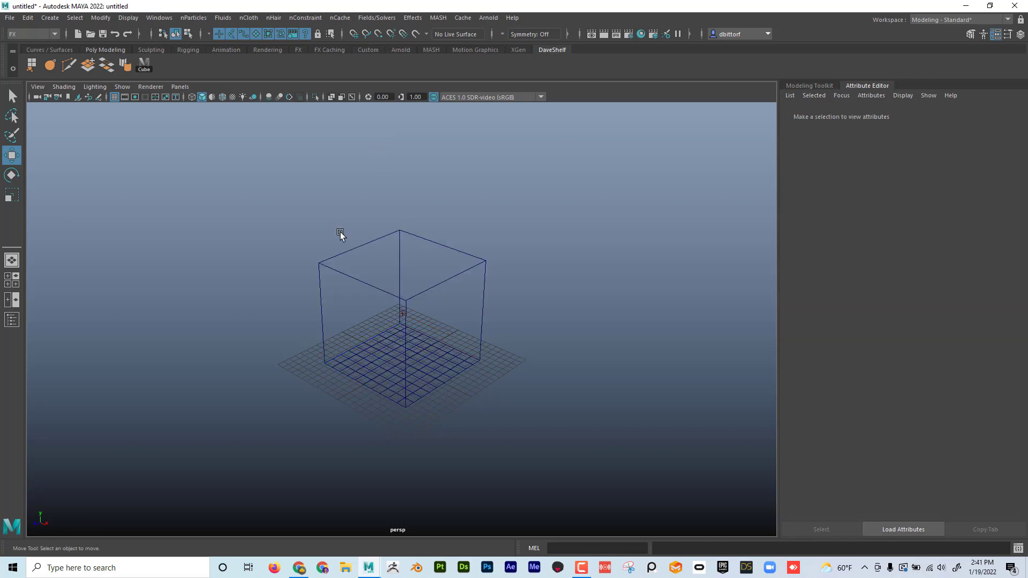
left_click_drag(328, 213, 763, 527)
key("Delete")
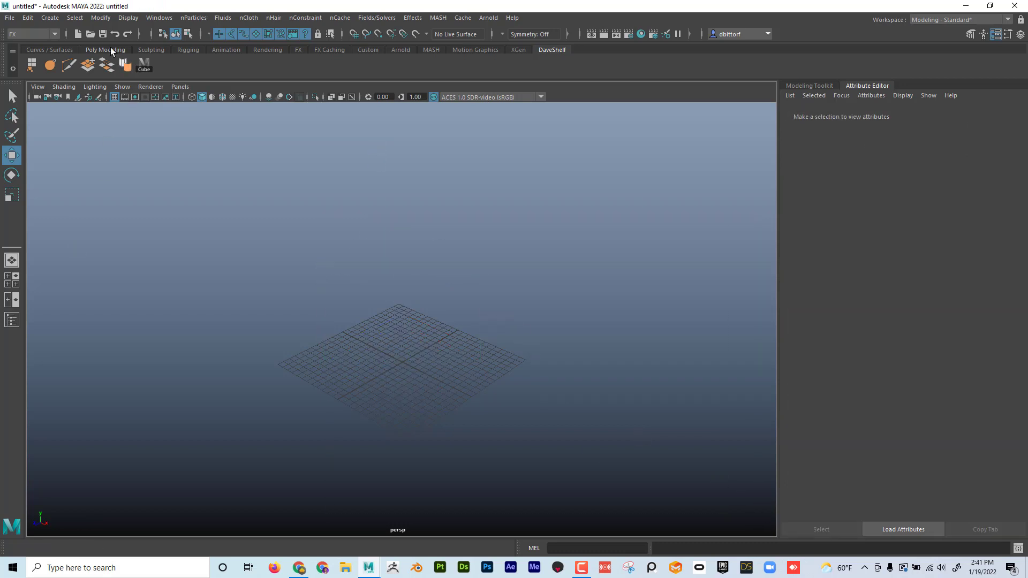
Step: Create a polygon plane and scale it up uniformly until it extends past the grid
left_click(49, 18)
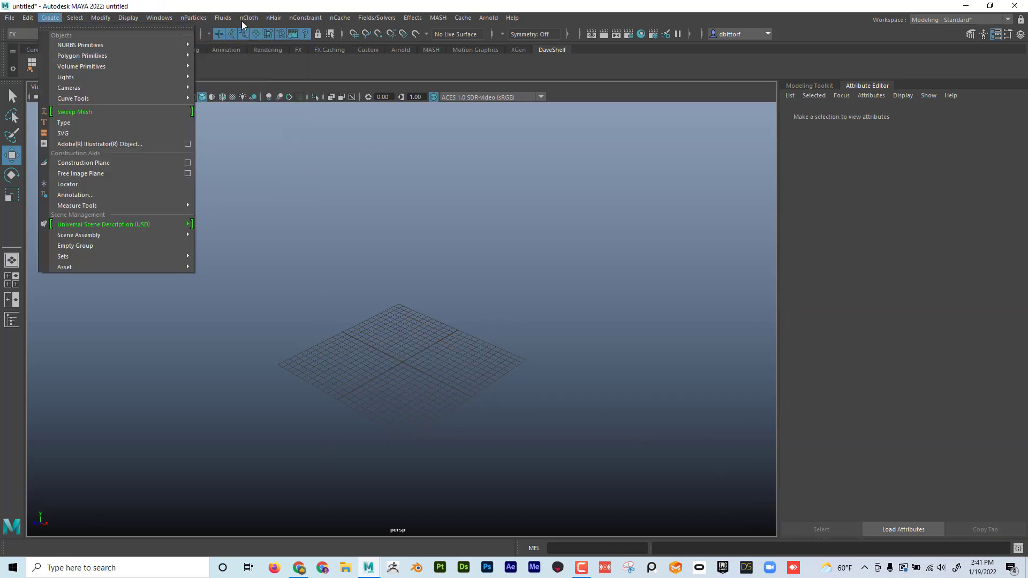
left_click(58, 17)
mouse_move(134, 56)
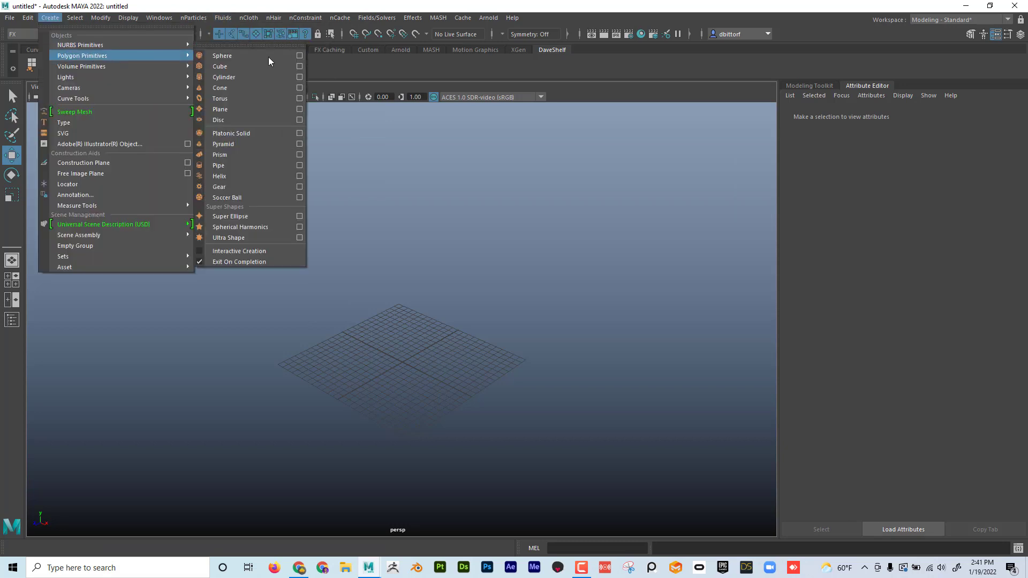
left_click(256, 108)
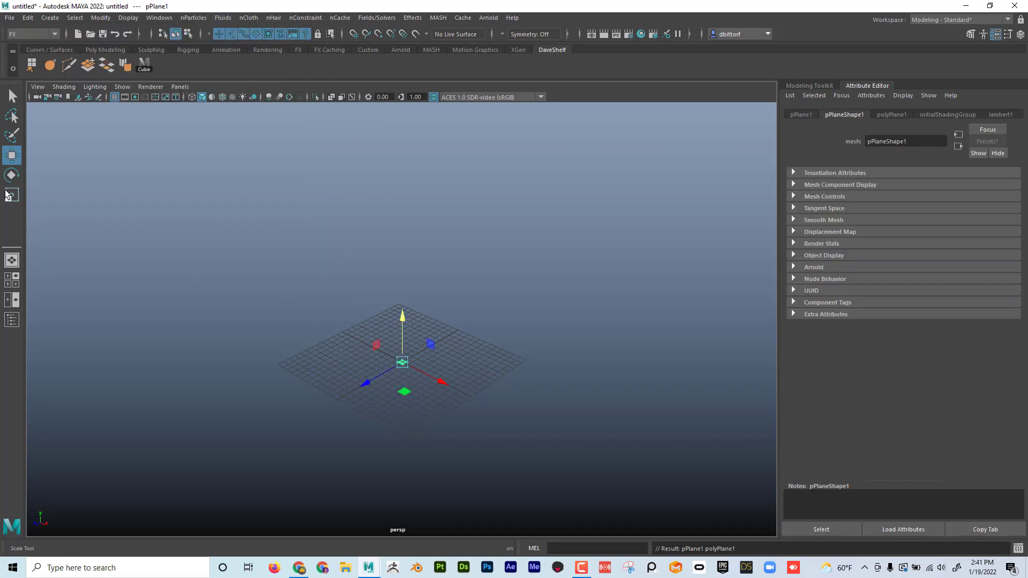
key("r")
left_click_drag(403, 363, 567, 378)
Step: Turn the plane into an nCloth object
left_click(272, 20)
mouse_move(249, 21)
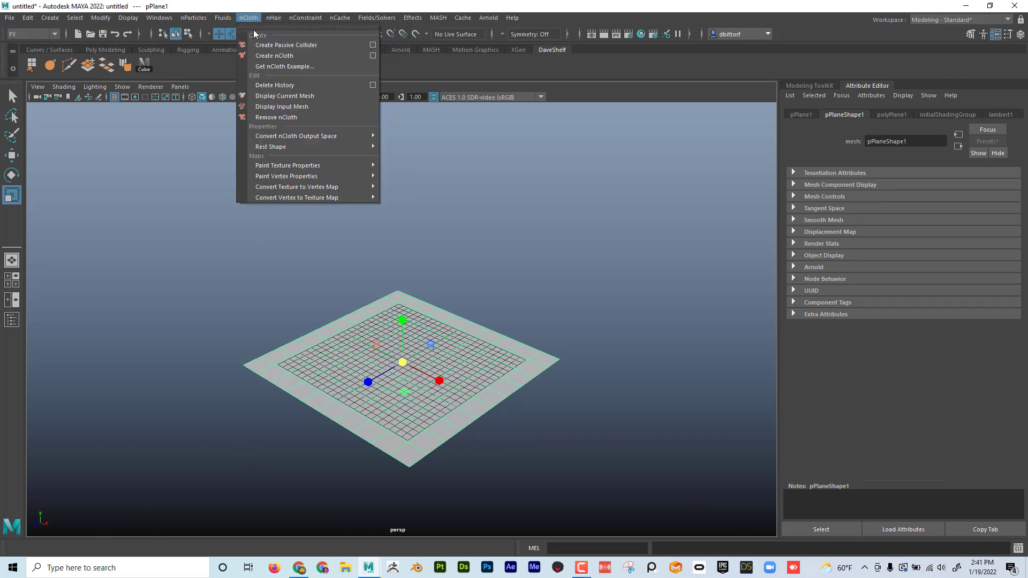
left_click(316, 57)
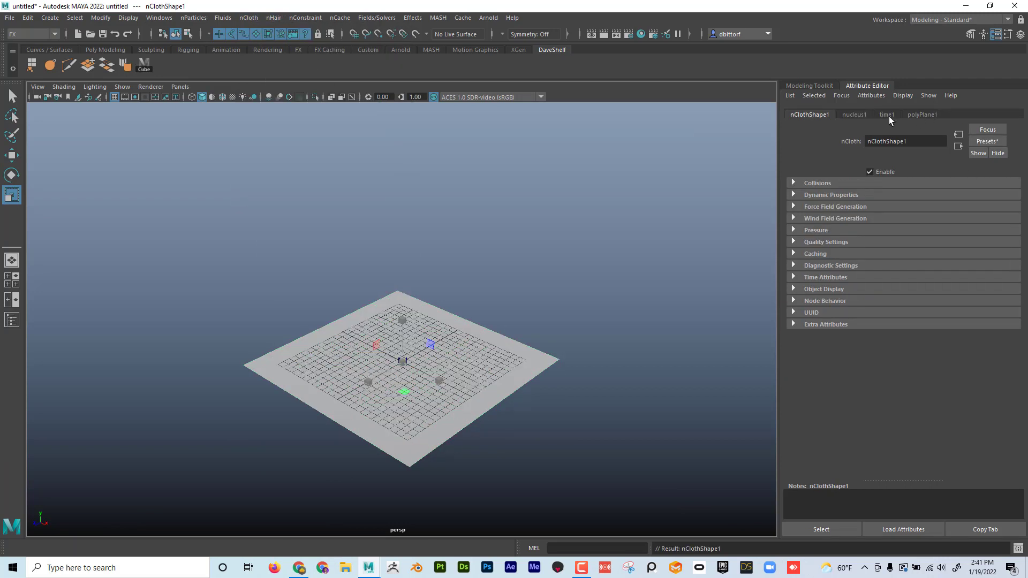
Step: Examine the nCloth shape's Collisions attributes and browse its built-in presets, such as looseThickKnit
left_click(808, 184)
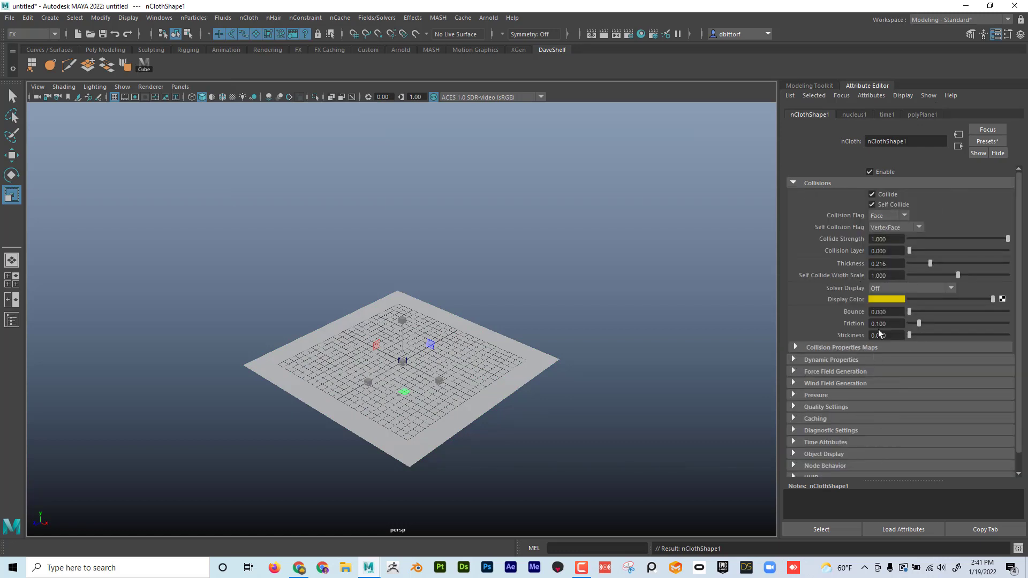
left_click(983, 142)
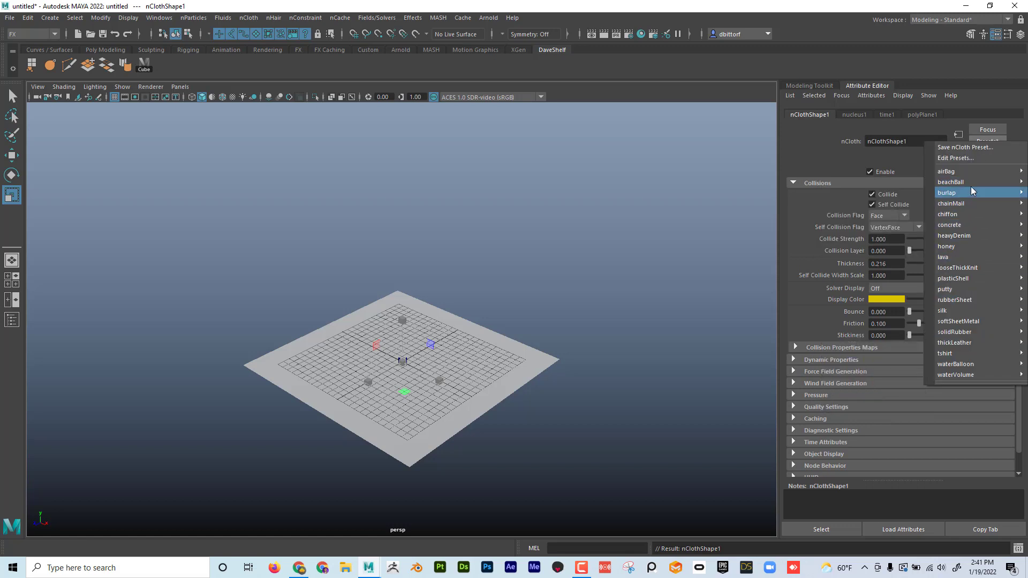
mouse_move(971, 269)
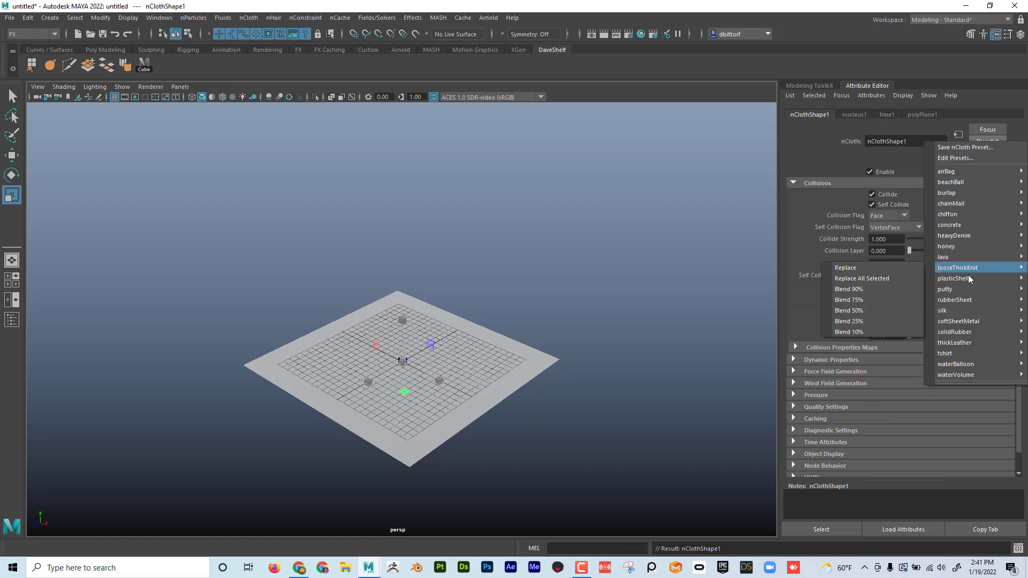
mouse_move(979, 357)
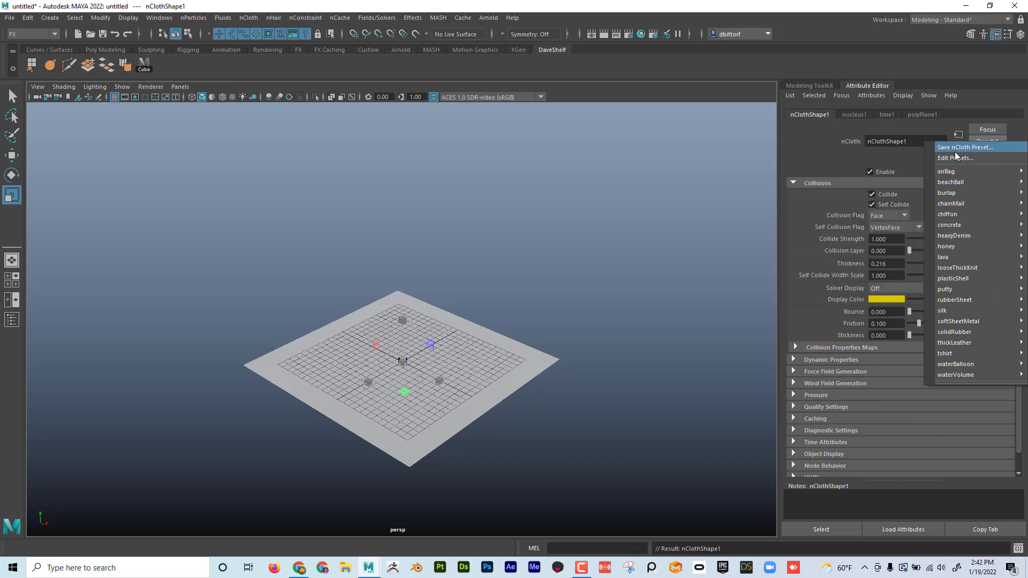
left_click(802, 162)
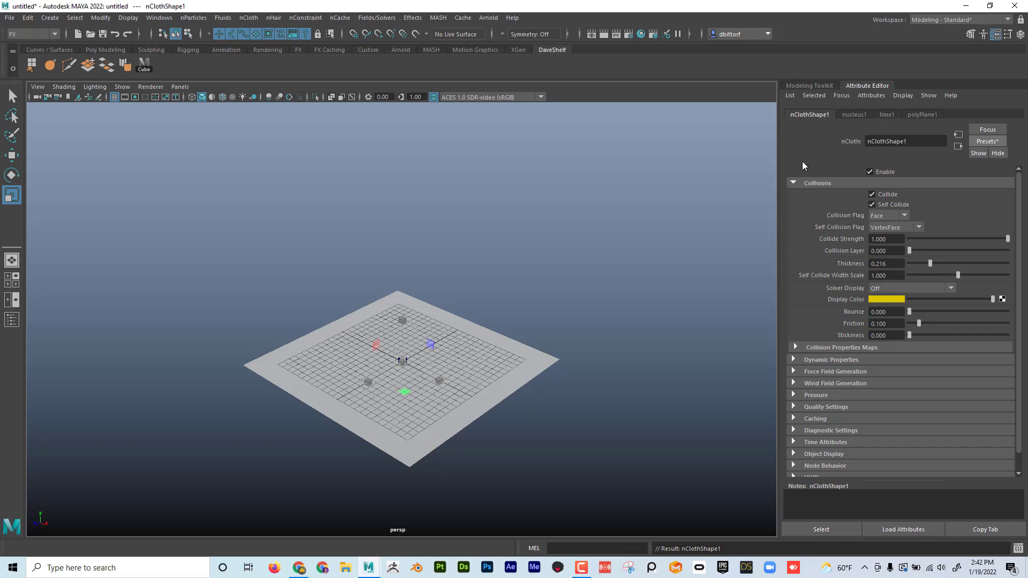
Step: Start a new scene without saving the current one
left_click(9, 18)
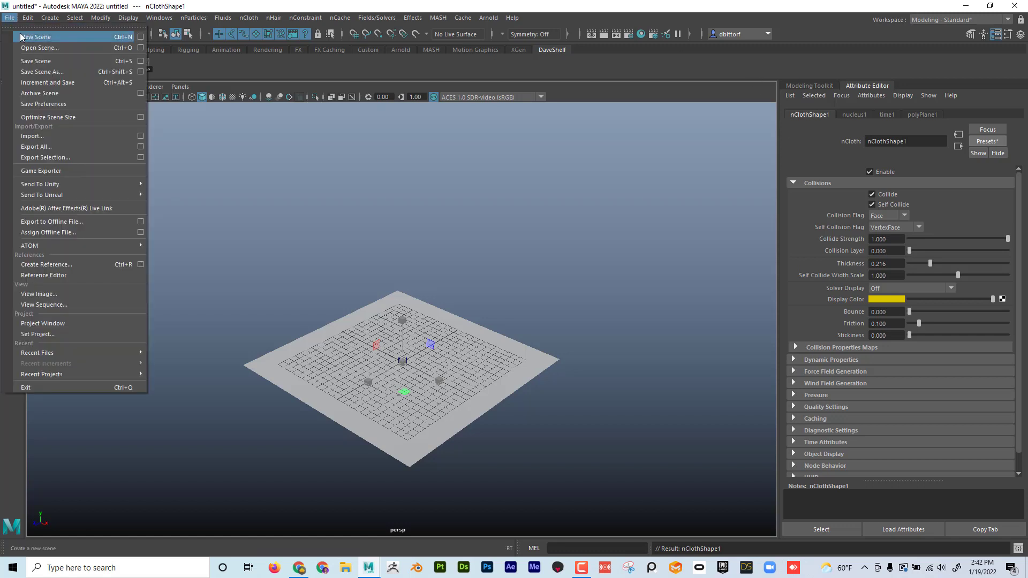
left_click(20, 37)
left_click(510, 286)
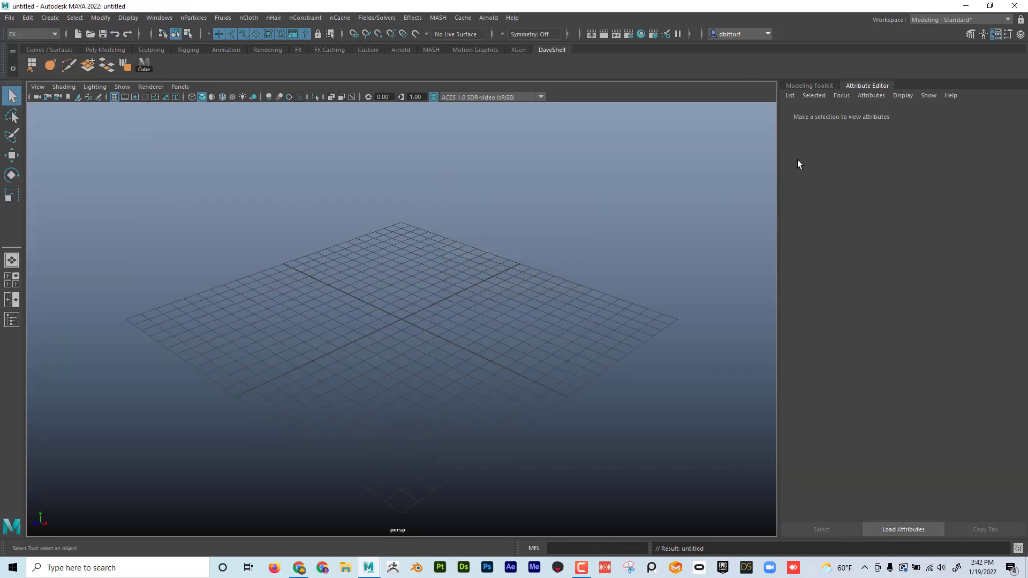
Step: Dock the Channel Box / Layer Editor above the Attribute Editor, adjust its width, and extend the channel area over the layer area
left_click(1020, 34)
left_click_drag(239, 98, 990, 84)
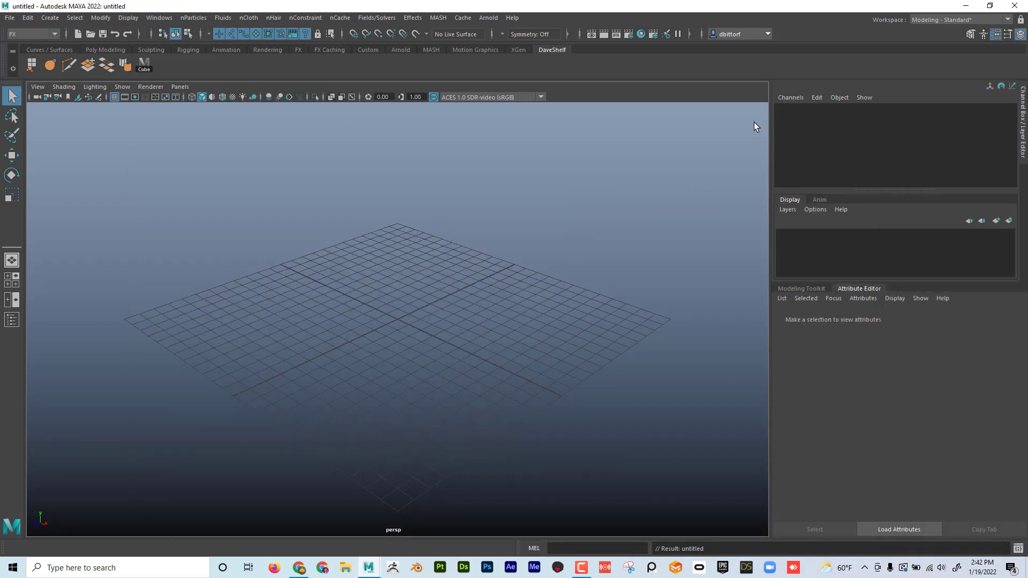
left_click_drag(775, 137, 782, 138)
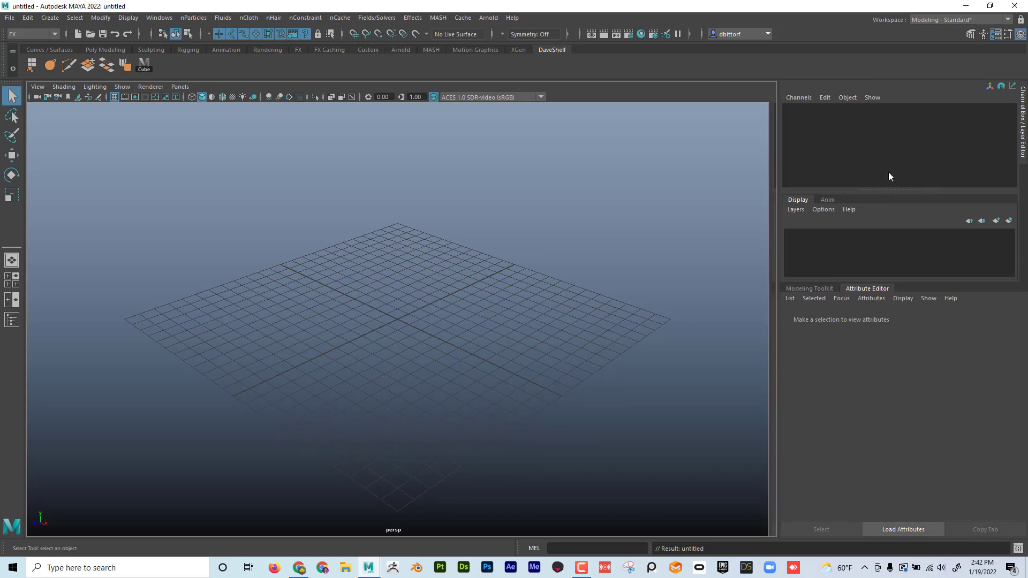
left_click_drag(900, 190, 893, 280)
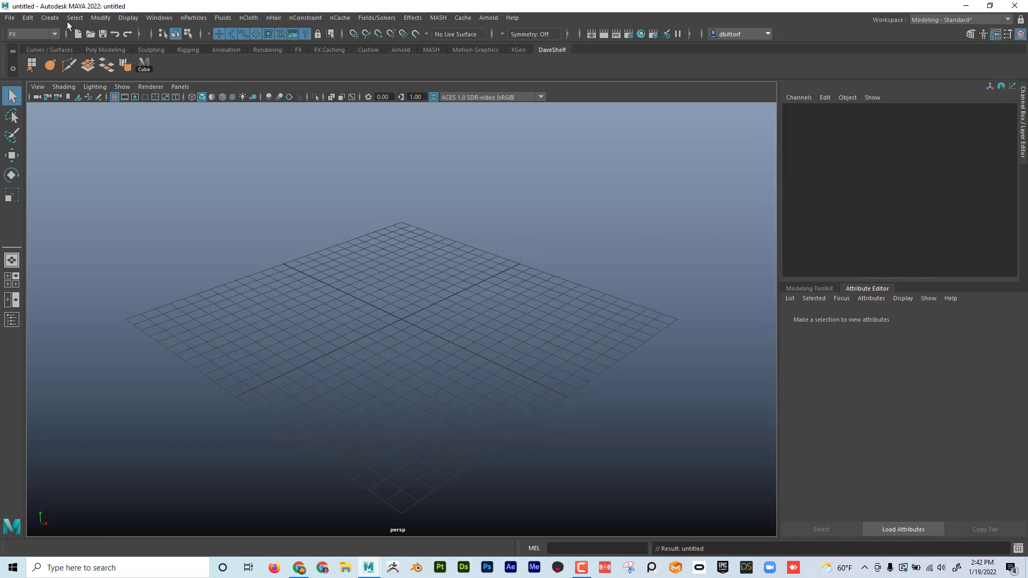
Step: Create a polygon cube, scale it uniformly to about 7.35, and give the Channel Box more height above the Attribute Editor
left_click(50, 18)
mouse_move(107, 56)
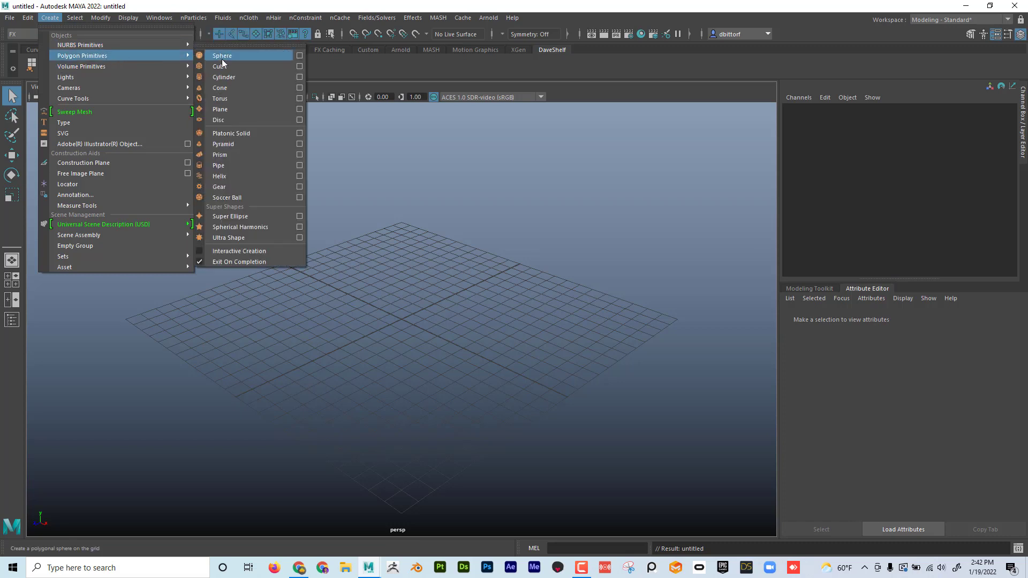
left_click(231, 66)
key("r")
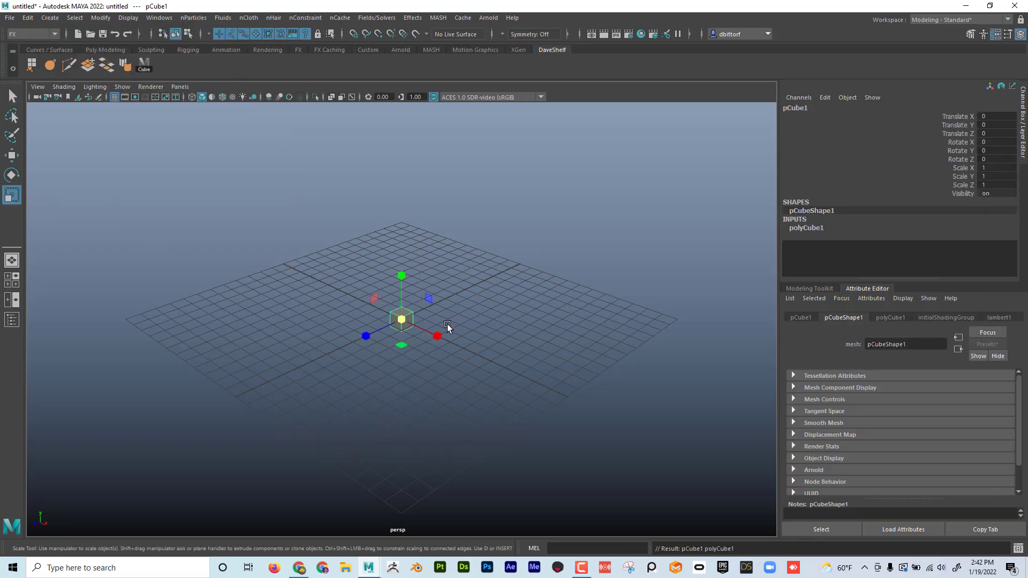
left_click_drag(401, 320, 510, 335)
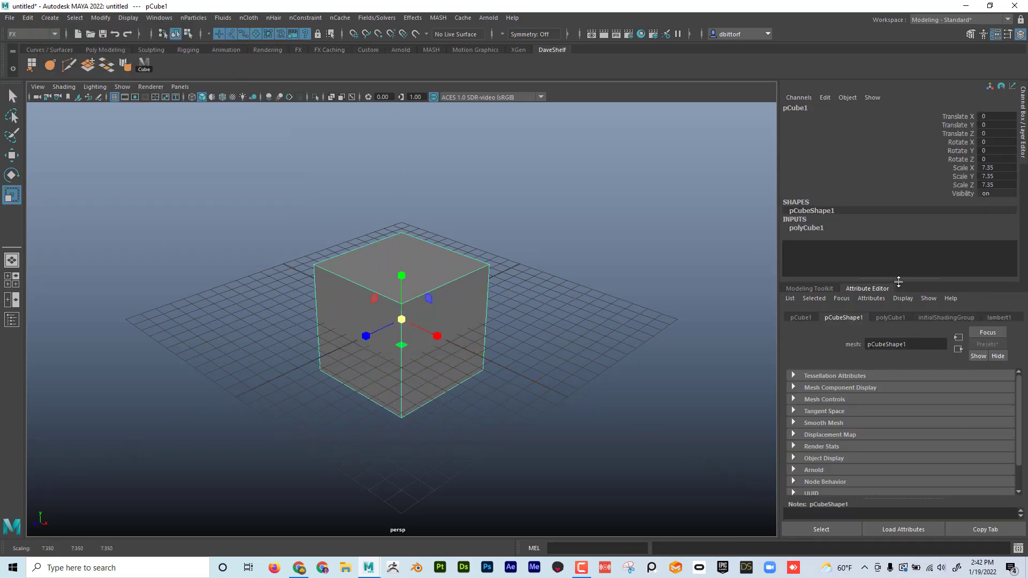
left_click_drag(899, 281, 899, 348)
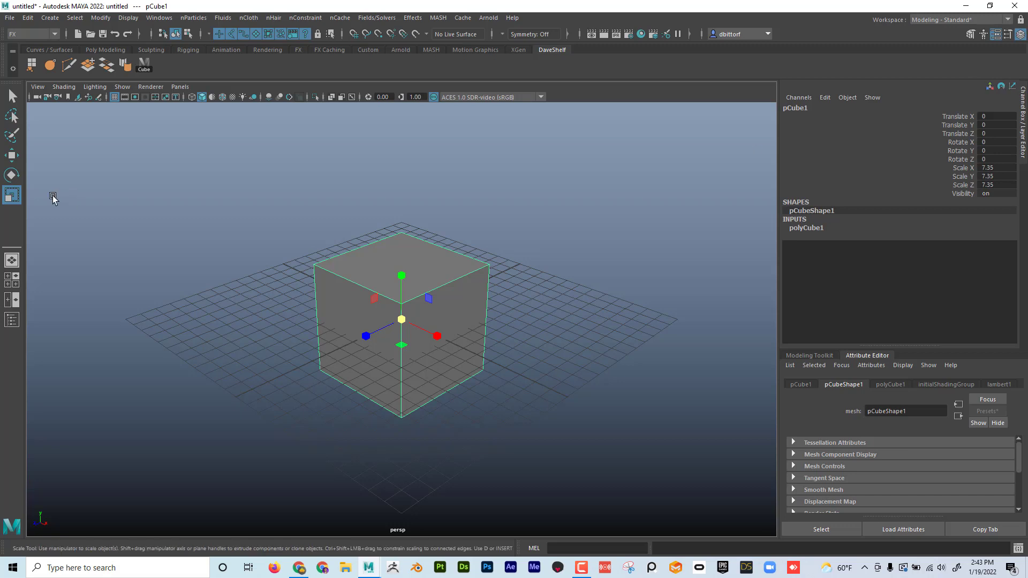
Step: Raise the cube to about 4.08 by sliding its Translate Y channel
left_click_drag(372, 298, 426, 356, "alt")
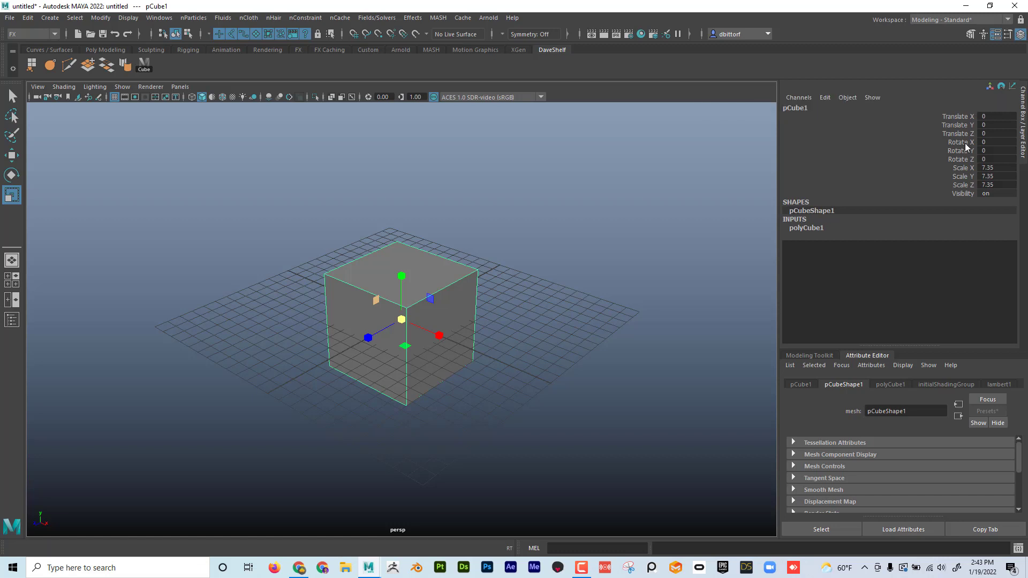
left_click(961, 125)
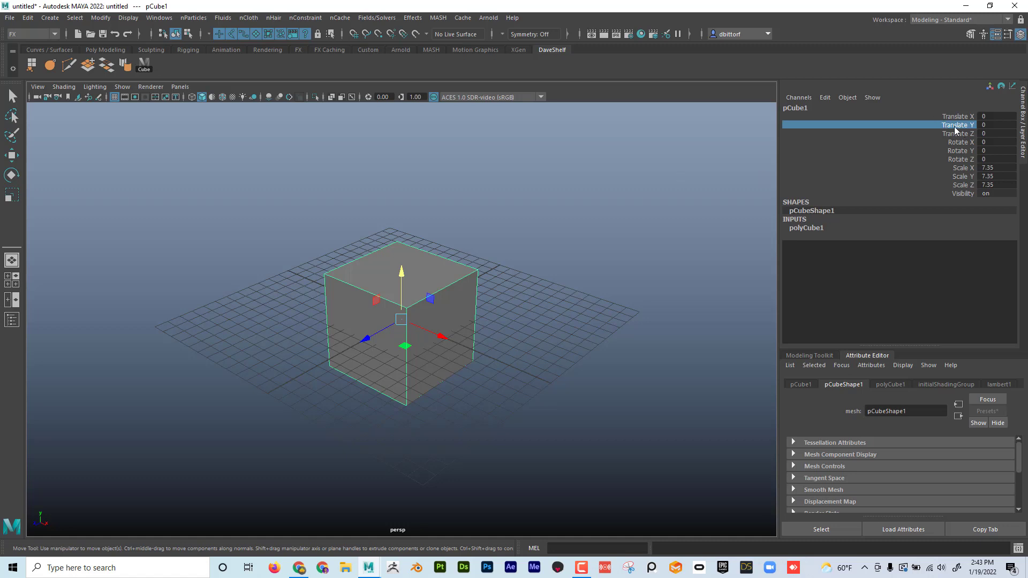
middle_click_drag(620, 215, 901, 152)
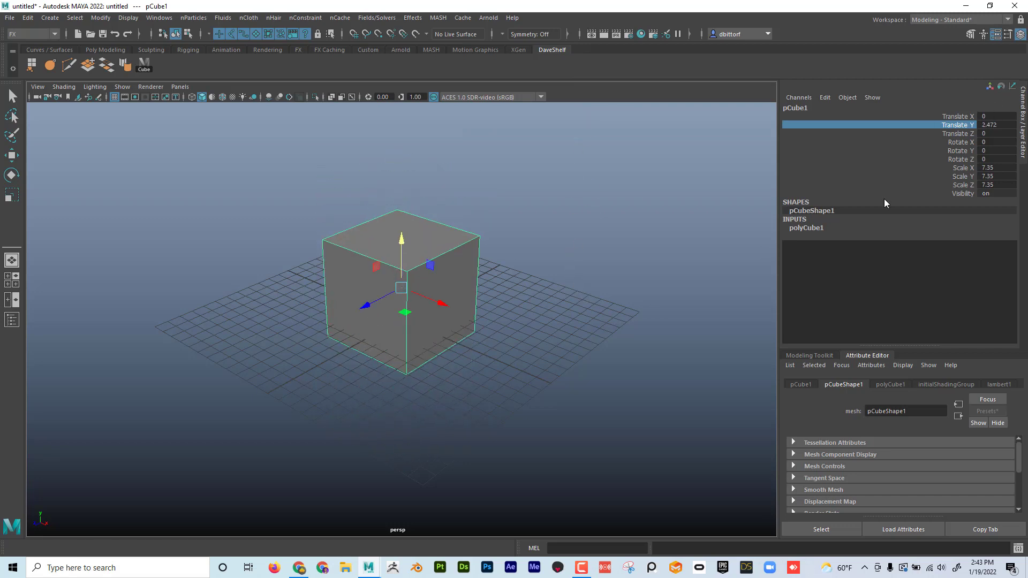
middle_click_drag(714, 314, 671, 260)
Step: Move the cube across the ground plane in several slides to about Translate X 4.379 and Translate Z 7.056
middle_click_drag(642, 330, 541, 327)
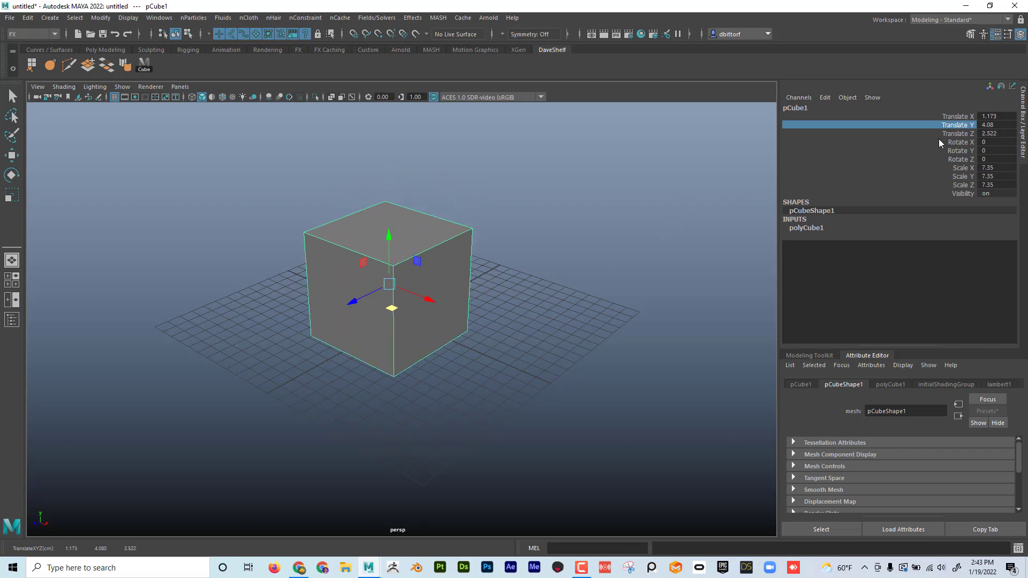
left_click(953, 133)
left_click(951, 125)
middle_click_drag(671, 250, 665, 270, "ctrl")
left_click(956, 133)
left_click(955, 125)
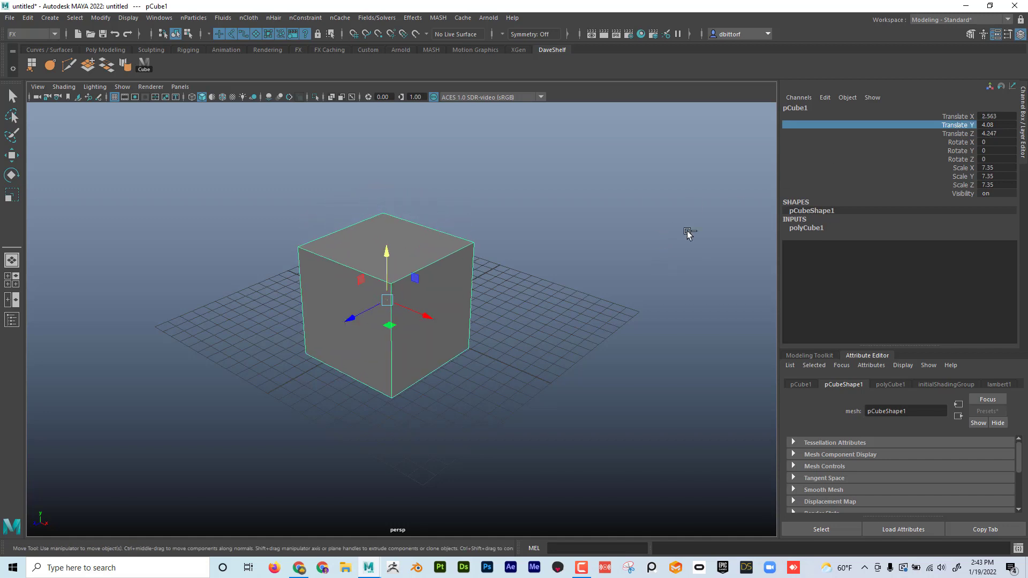
middle_click_drag(687, 229, 645, 256, "ctrl")
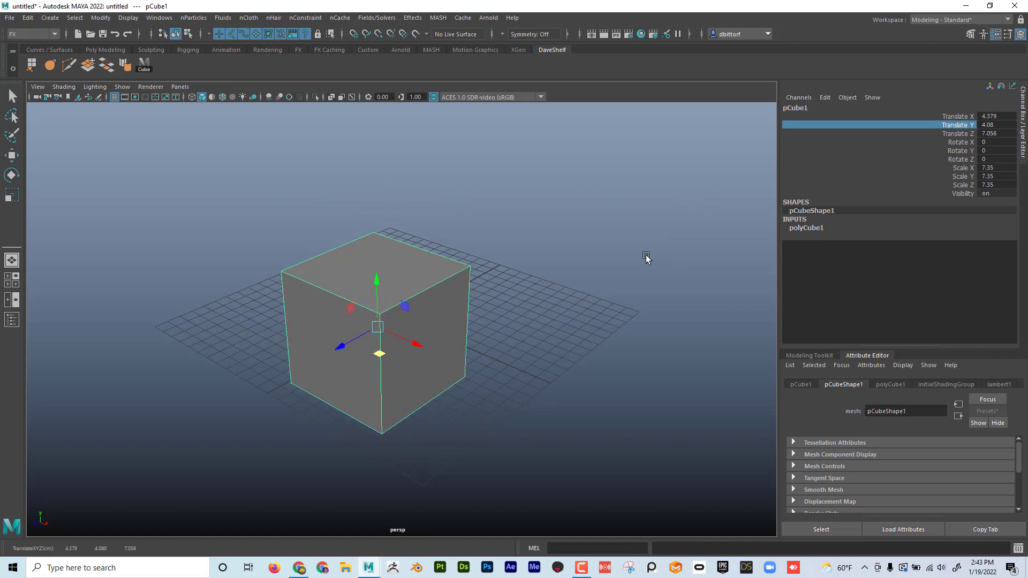
Step: Set the Channel Box to invisible manipulators and slide the cube's Translate Z to about 8.056
left_click(953, 133)
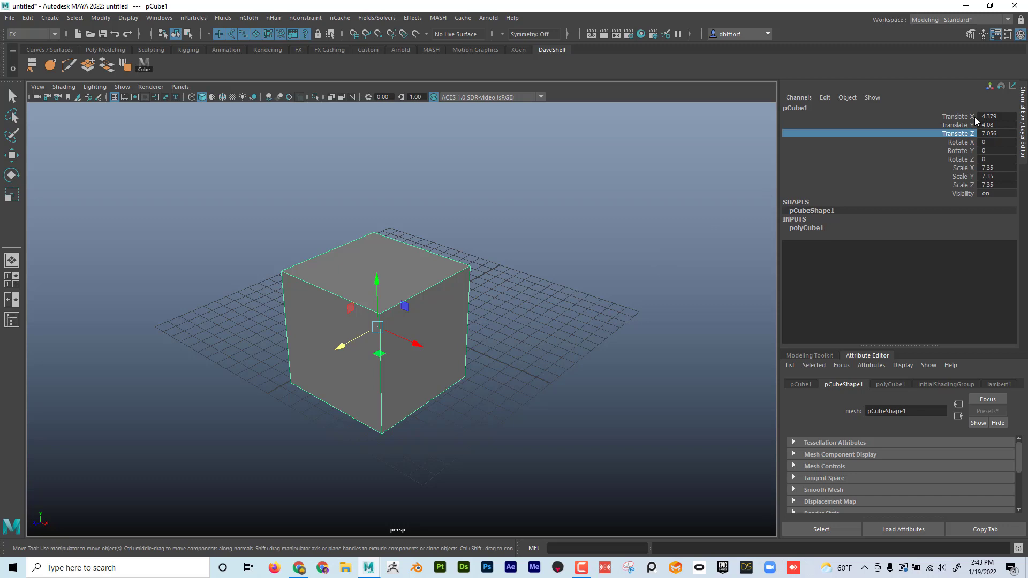
left_click(991, 88)
left_click(991, 87)
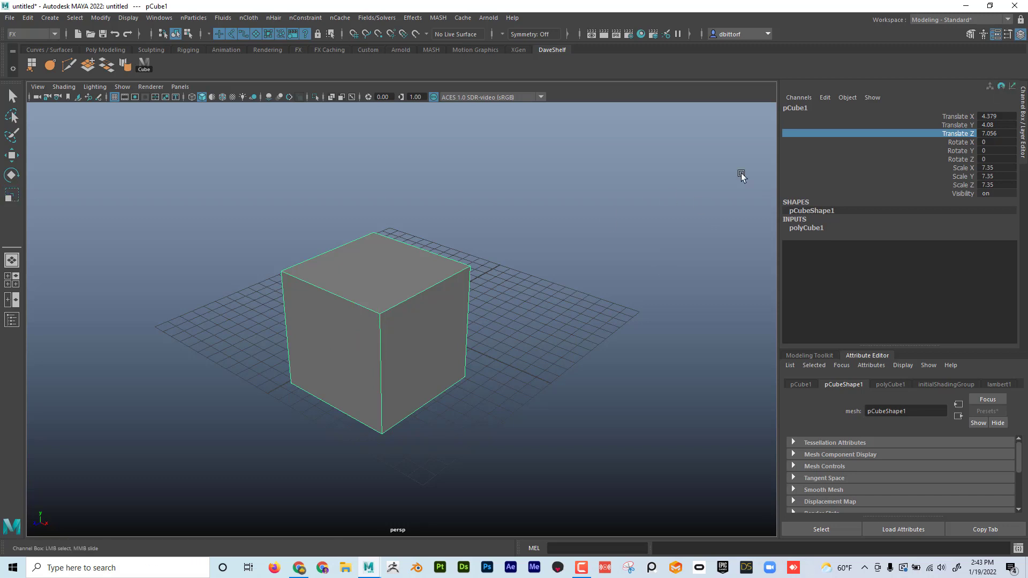
left_click(953, 142)
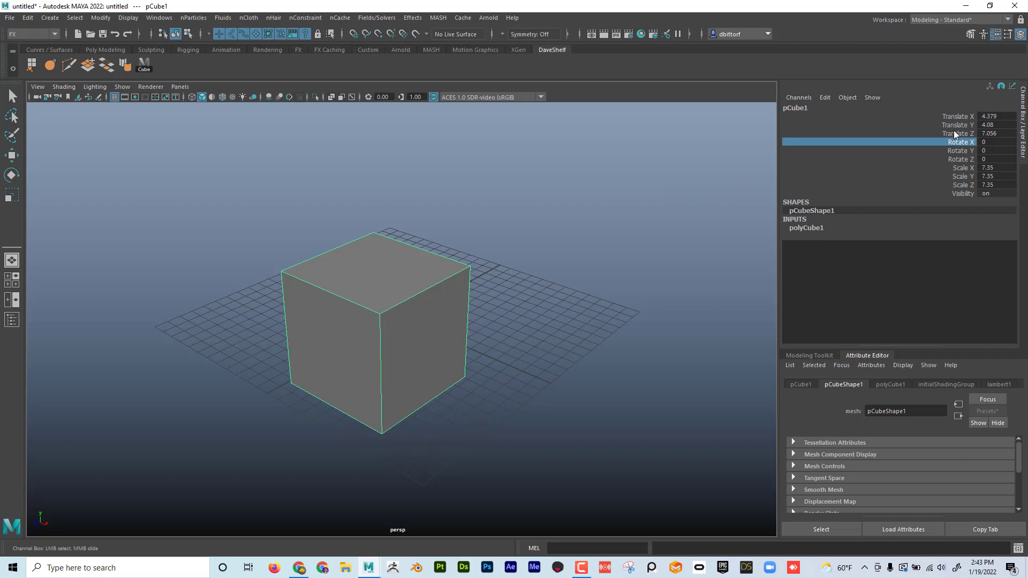
left_click(953, 133)
middle_click_drag(689, 191, 776, 168)
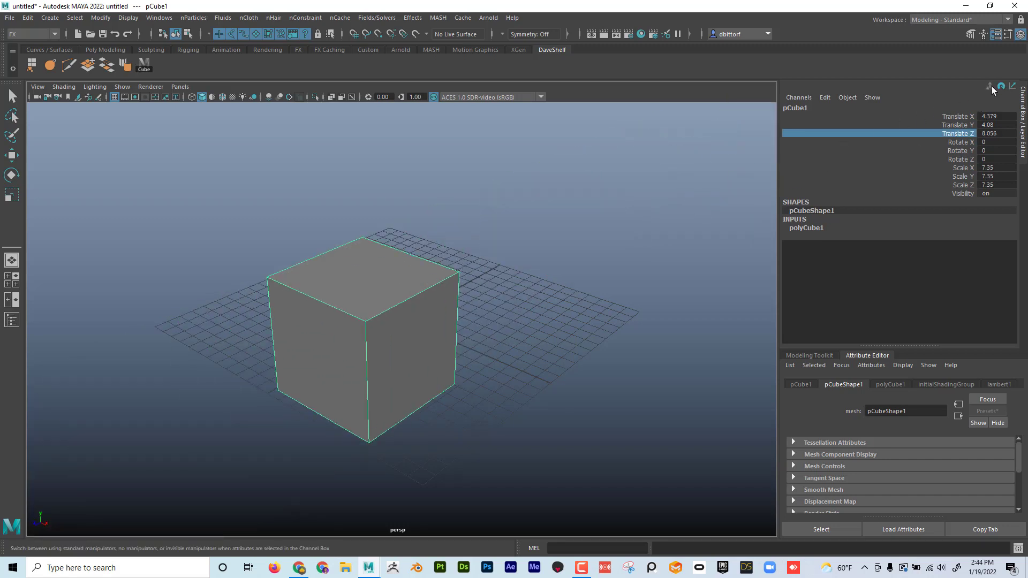
Step: Slide the cube's Translate Z down to about 1.773 while trying different channel slider speeds and the hyperbolic setting
middle_click_drag(597, 257, 578, 246)
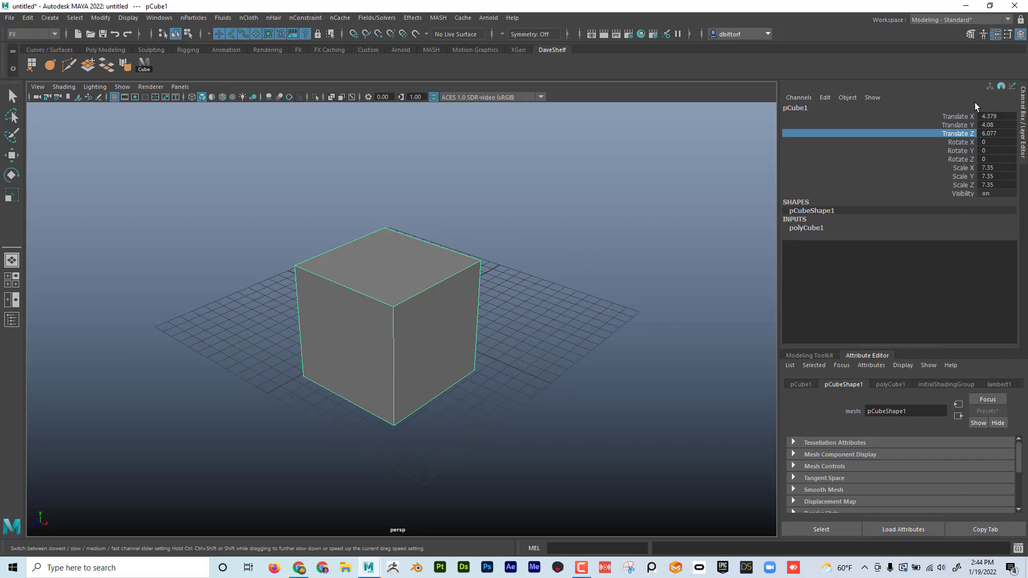
middle_click_drag(558, 213, 562, 243)
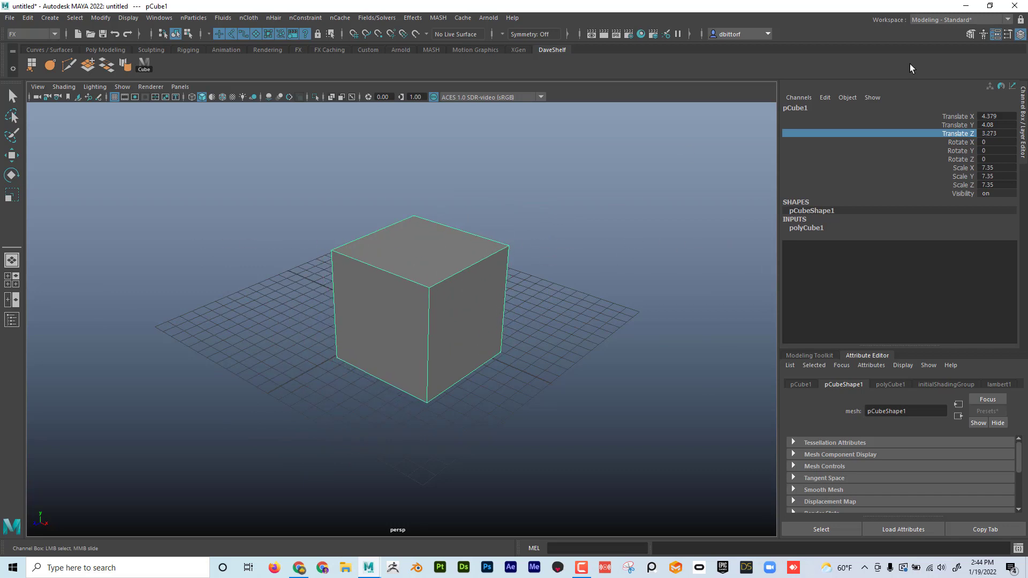
left_click(1000, 87)
mouse_move(560, 193)
middle_mouse_down()
mouse_move(601, 185)
mouse_move(544, 185)
mouse_move(638, 183)
mouse_move(458, 187)
mouse_move(642, 177)
mouse_move(447, 191)
mouse_move(585, 179)
mouse_move(489, 202)
mouse_move(547, 194)
middle_mouse_up()
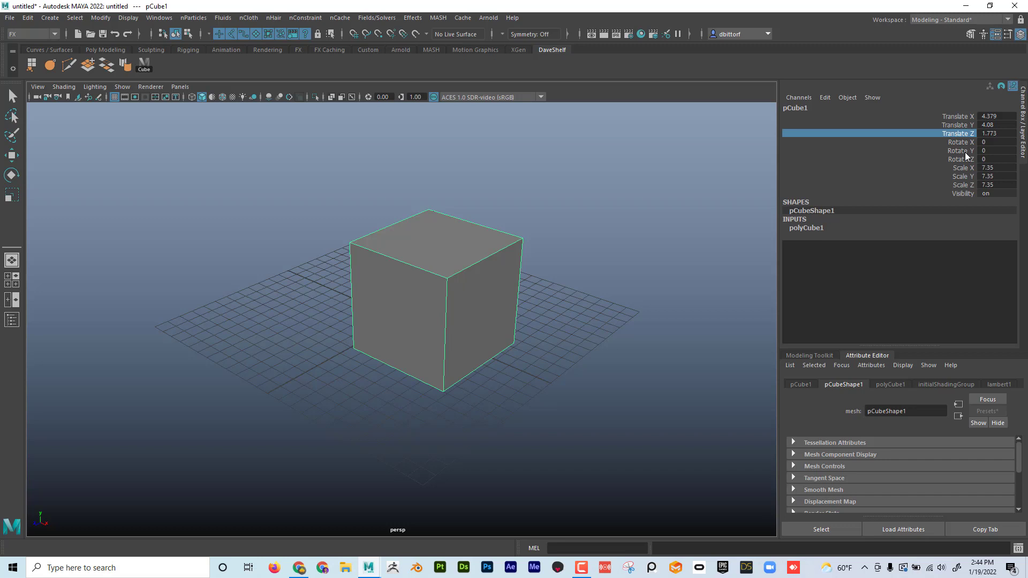
Step: Spin the cube with the Rotate Y channel slider to about -1730 degrees and reset Rotate Y to 0
left_click(11, 176)
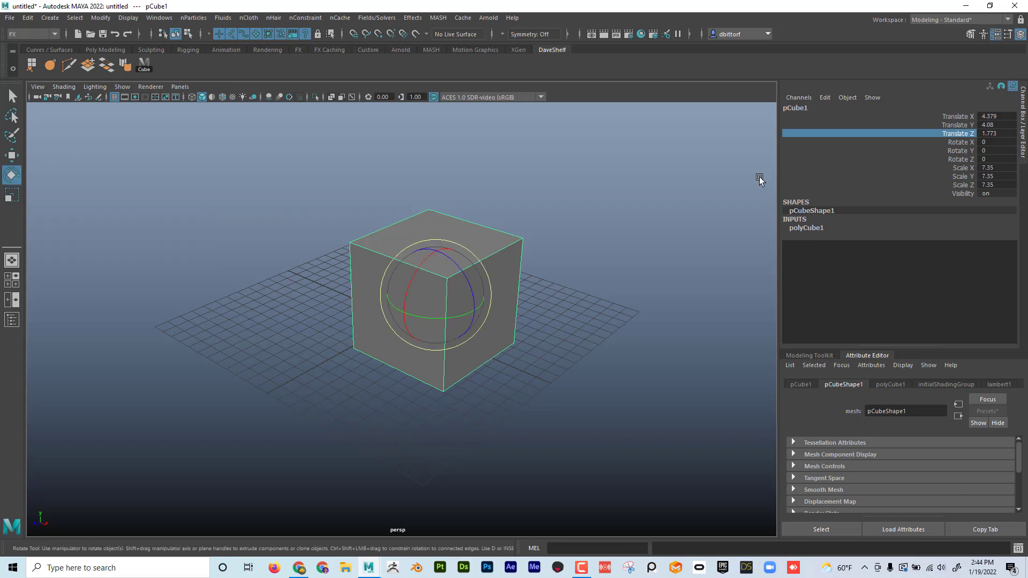
left_click(961, 150)
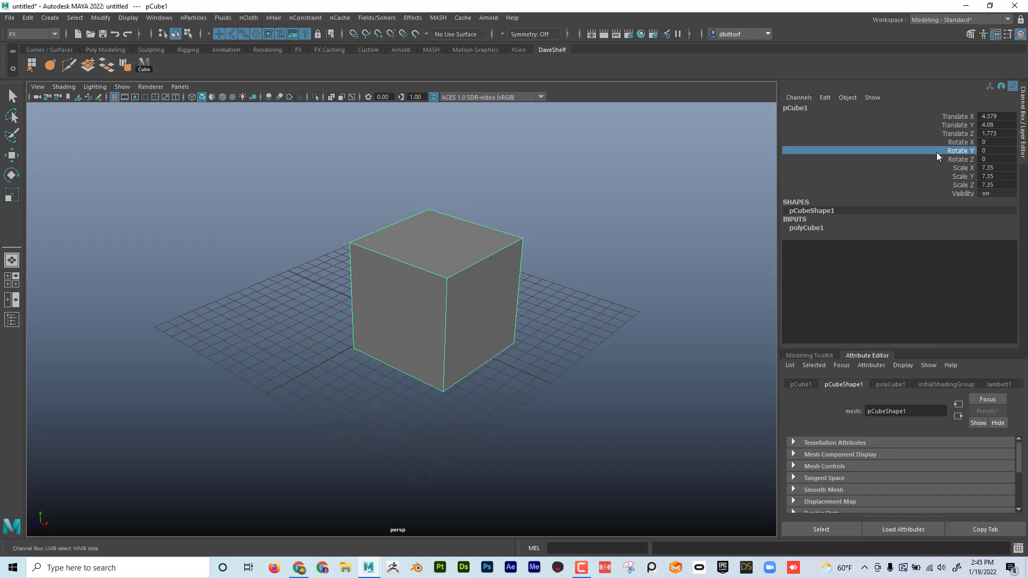
middle_click_drag(532, 185, 428, 186)
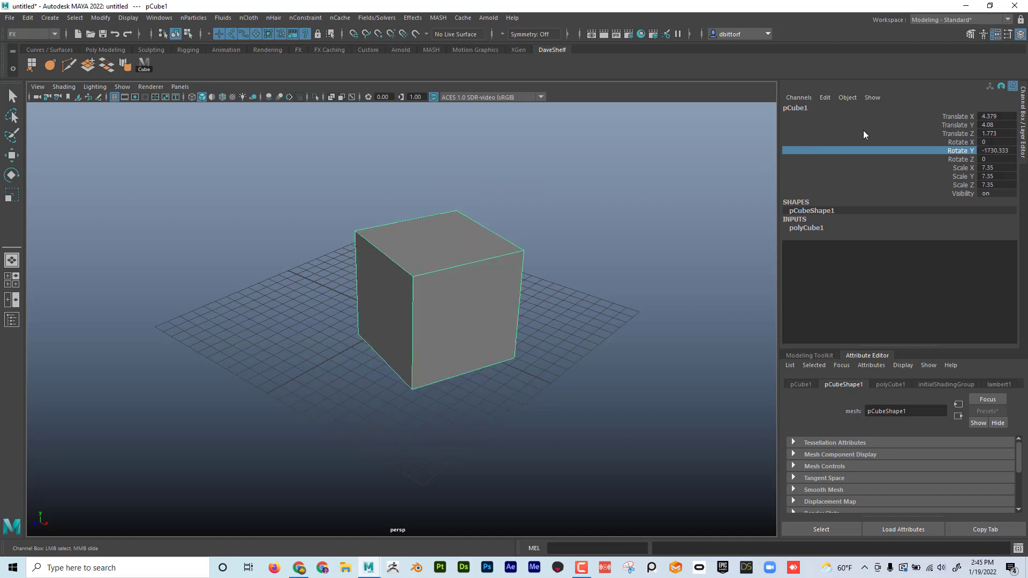
double_click(981, 151)
type("0")
key("Return")
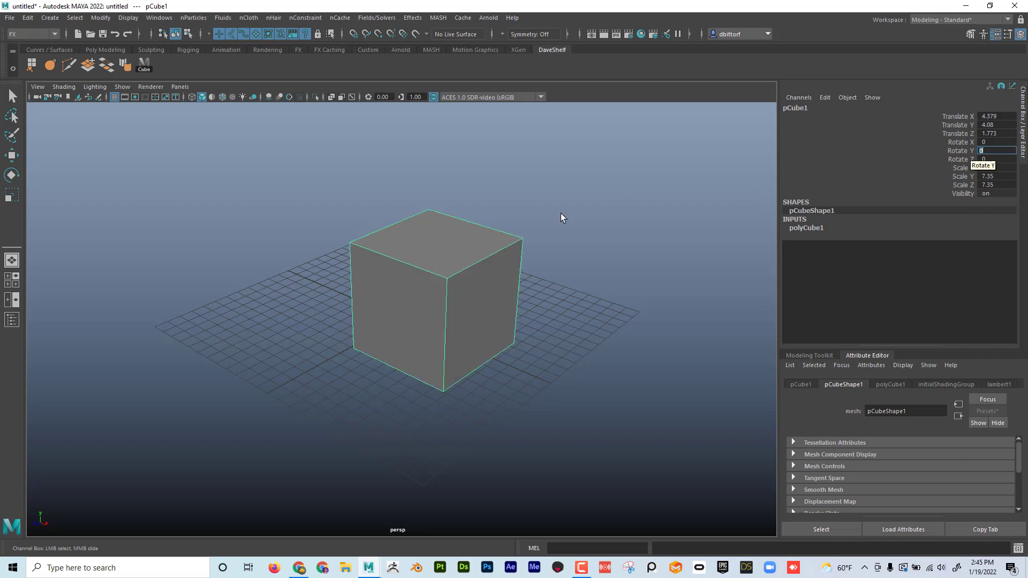
Step: Slide the cube's Rotate Y channel with the hyperbolic setting off and return the value to 0
middle_click_drag(544, 213, 642, 217)
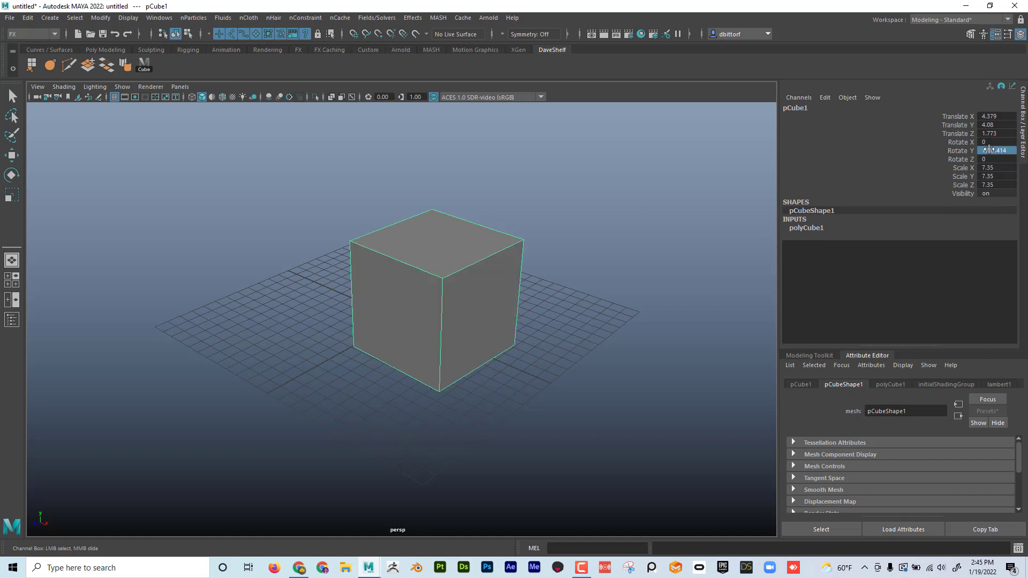
type("0")
key("Return")
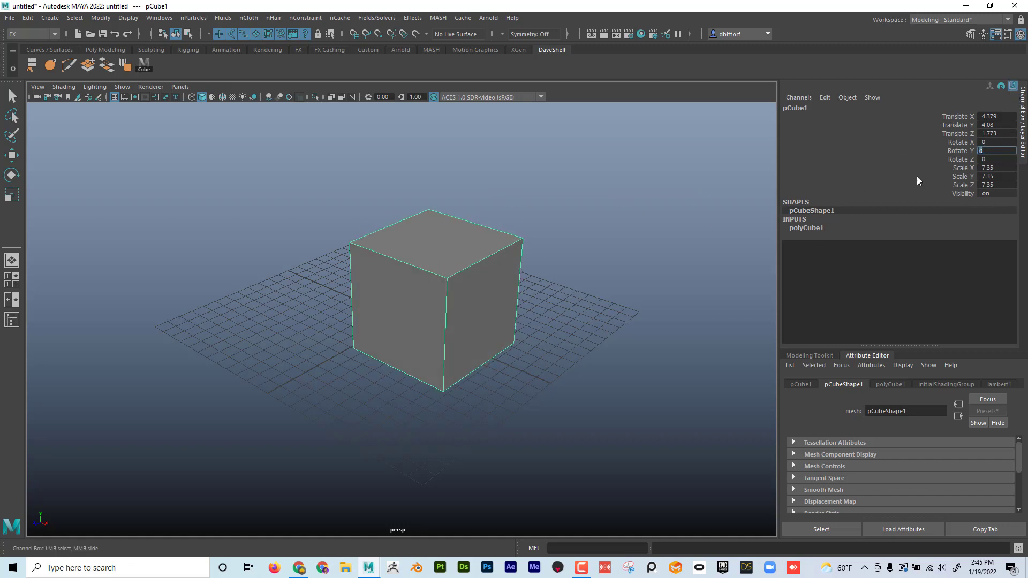
Step: Slide Rotate Y in hyperbolic mode up to about 26700 and back to about 20111, and reset it to 0
left_click(957, 151)
middle_click_drag(509, 177, 1026, 11)
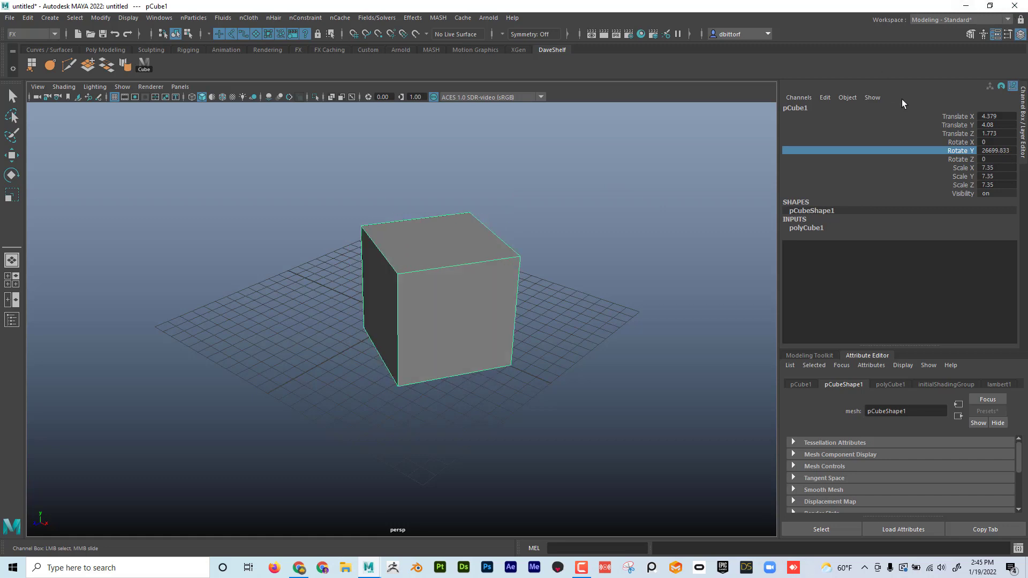
middle_click_drag(547, 154, 240, 193)
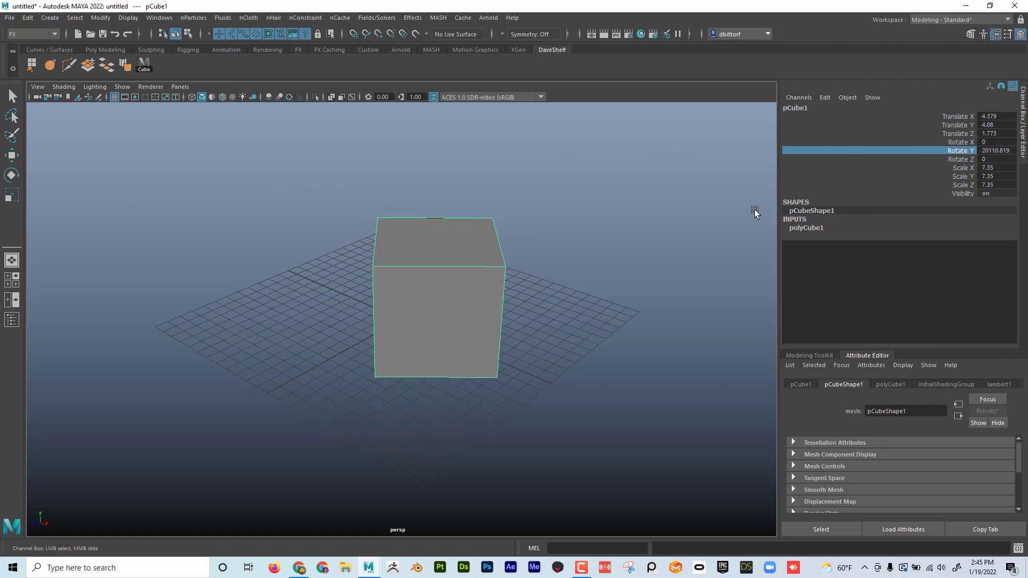
double_click(990, 151)
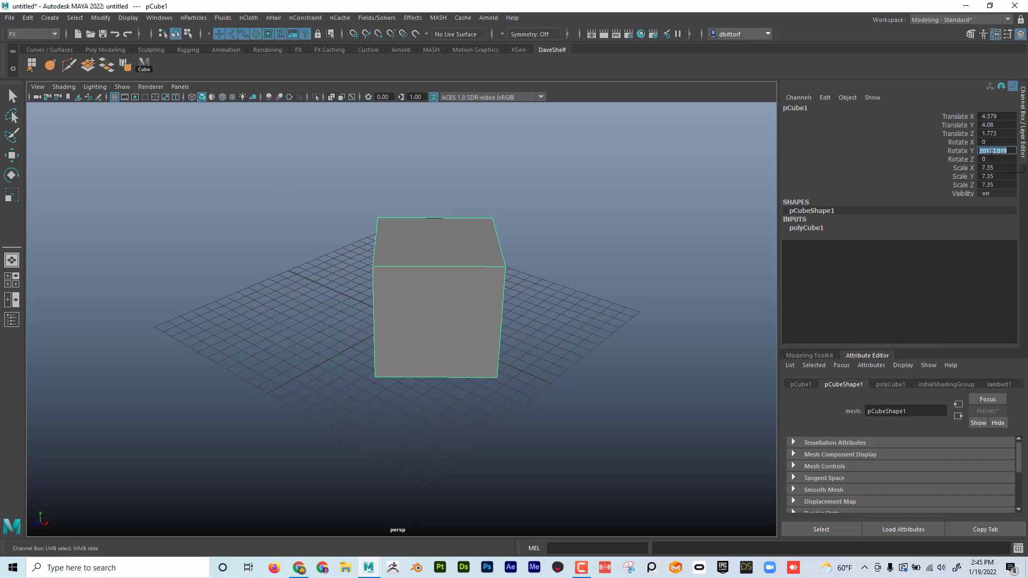
type("0")
key("Return")
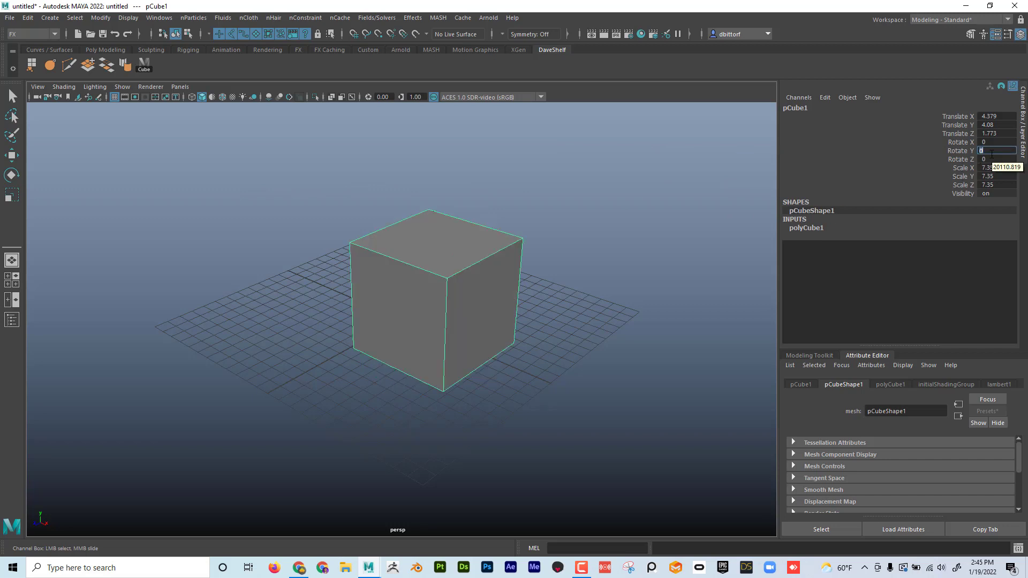
Step: Turn off the hyperbolic slider setting and slide the cube's Rotate Y to about 2.063 and Translate Y to about 6.25
left_click(1011, 87)
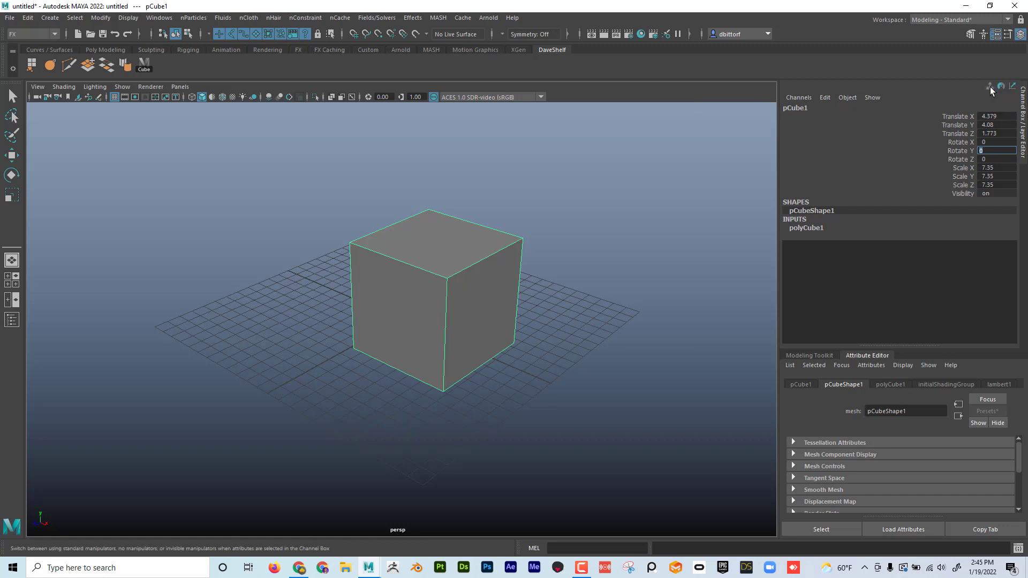
left_click(11, 156)
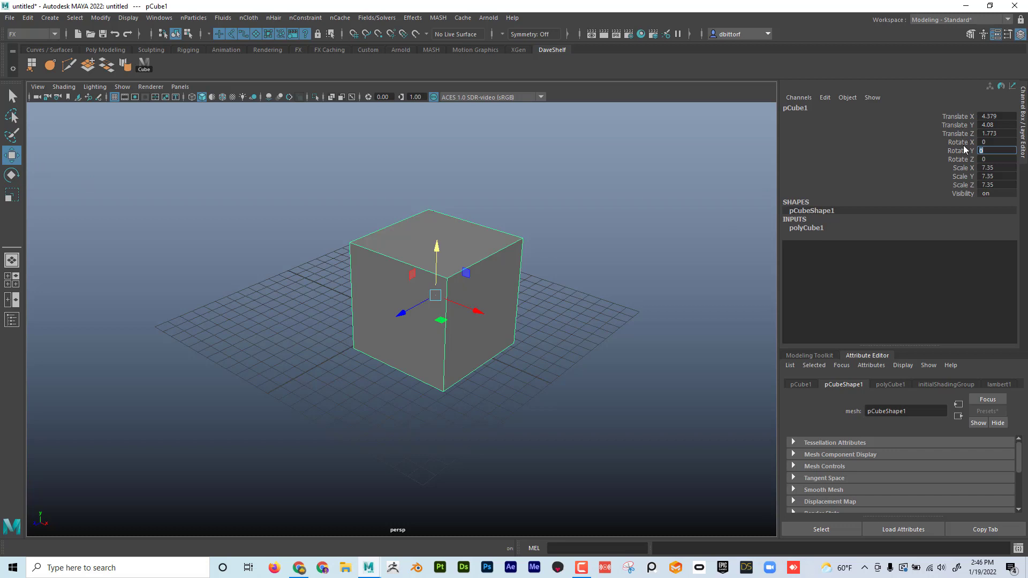
left_click(940, 151)
middle_click_drag(606, 151, 722, 175)
left_click(952, 124)
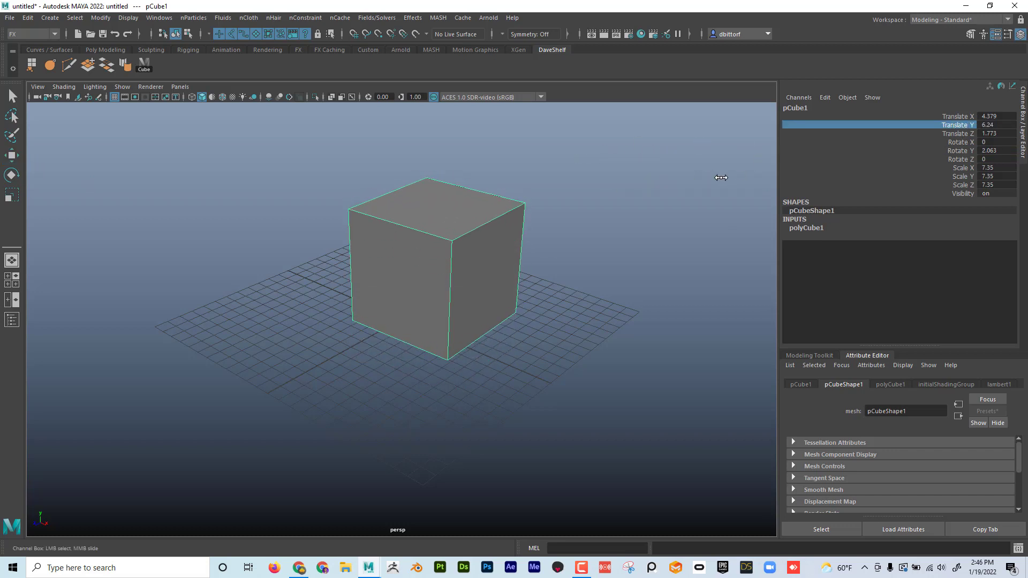
Step: Switch the Channel Box back to standard manipulators and rotate the cube to about 81.928 degrees in Rotate Y
left_click(990, 86)
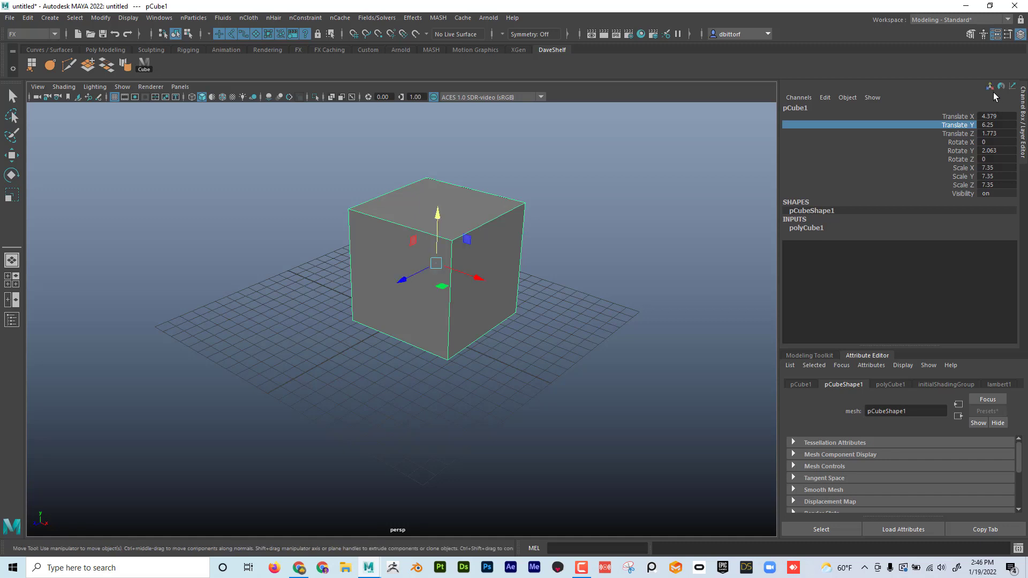
left_click(485, 283)
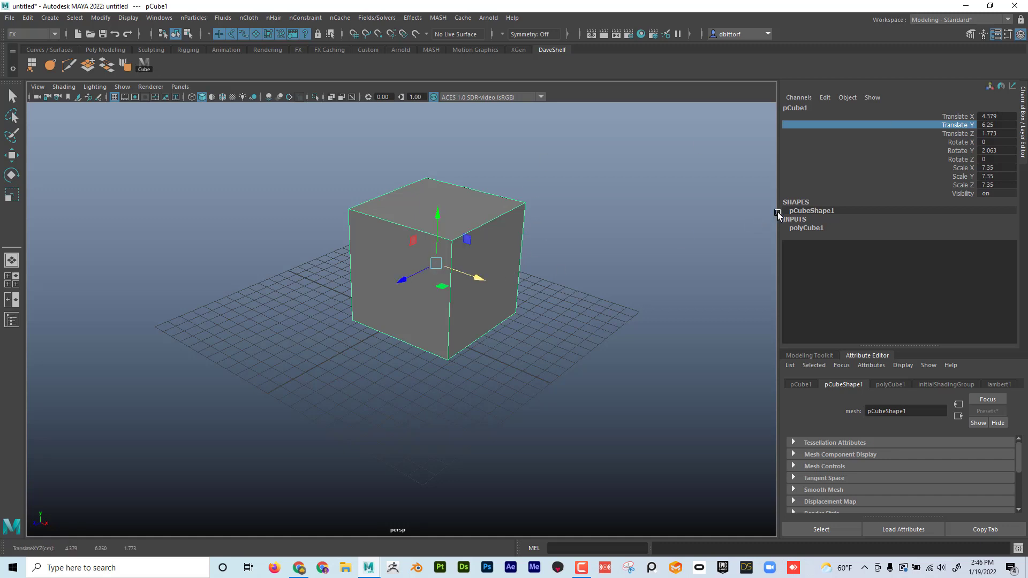
left_click(958, 151)
middle_click_drag(624, 184, 463, 263)
Step: With Channel Box manipulators disabled, use the Move tool to shift the cube to about Translate Y 5.387 and Translate X 5.718
key("w")
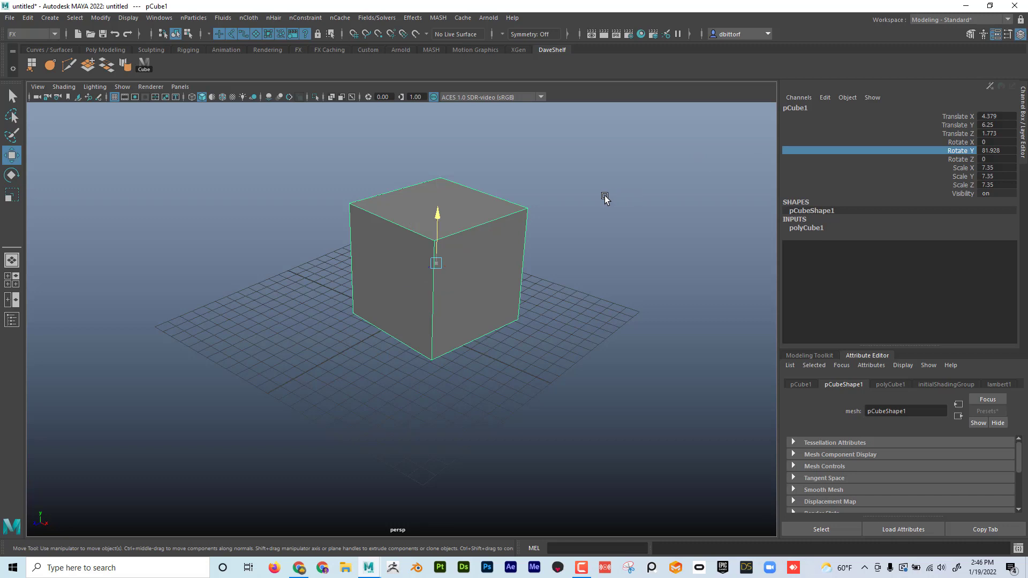
mouse_move(605, 194)
middle_mouse_down()
mouse_move(701, 201)
mouse_move(706, 178)
mouse_move(750, 169)
mouse_move(627, 181)
mouse_move(768, 187)
mouse_move(539, 165)
mouse_move(555, 191)
mouse_move(856, 152)
mouse_move(533, 227)
mouse_move(569, 110)
mouse_move(587, 200)
mouse_move(588, 190)
middle_mouse_up()
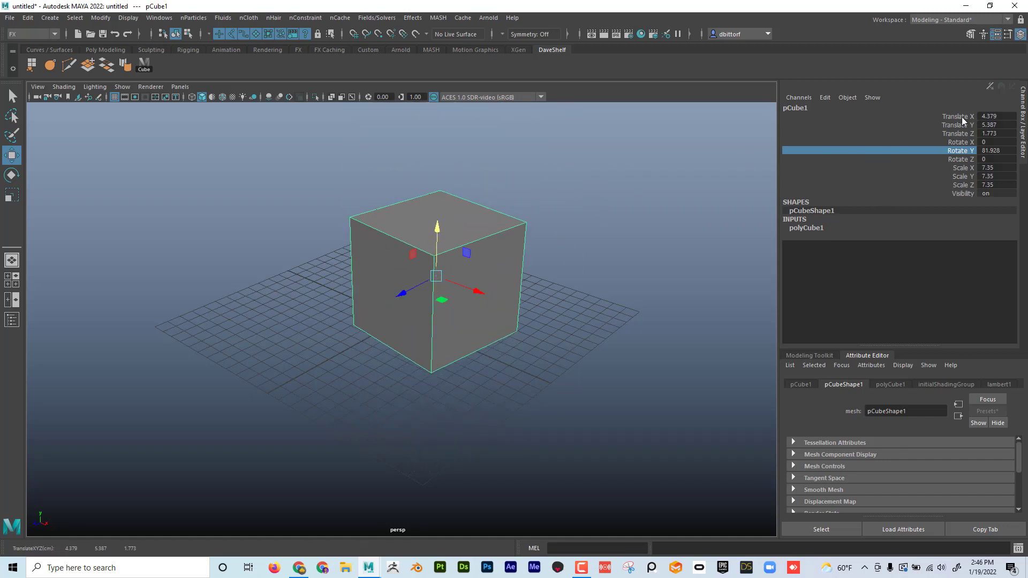
left_click(485, 294)
left_click(954, 162)
middle_click_drag(656, 180, 677, 178)
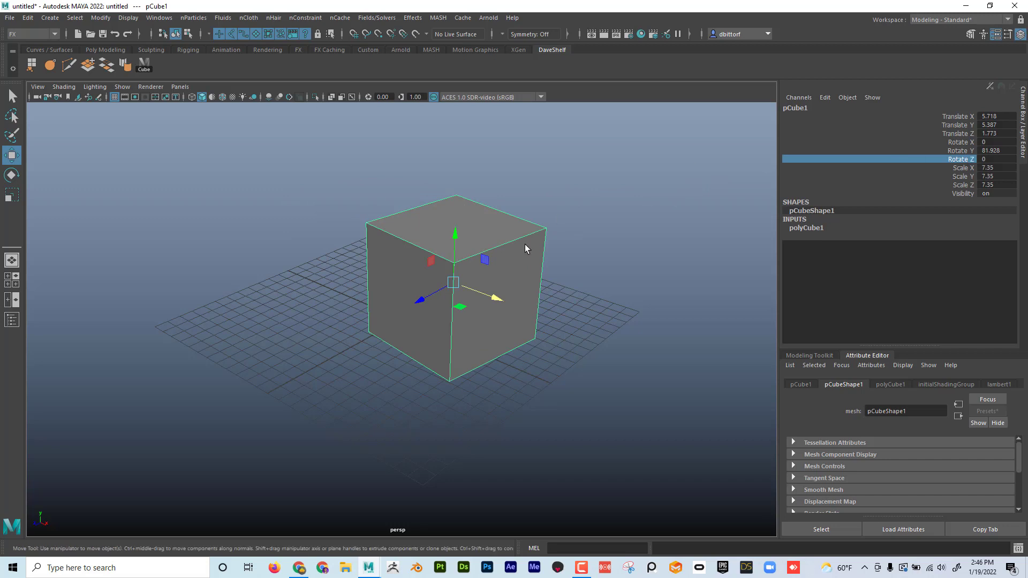
Step: Move the cube along its Z axis to about Translate Z 3.517 with the Move tool
left_click_drag(419, 299, 437, 302)
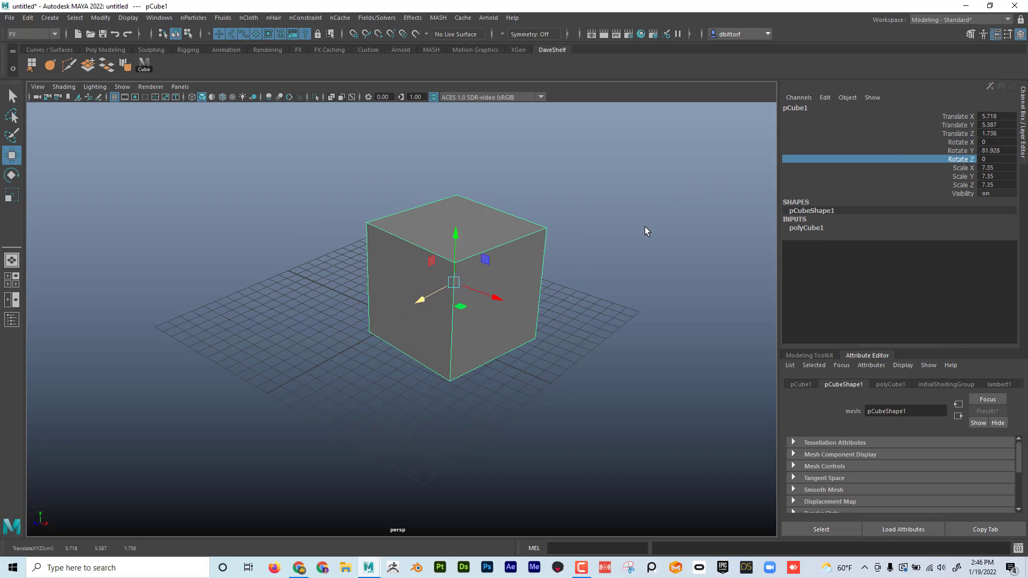
middle_click_drag(645, 231, 464, 259)
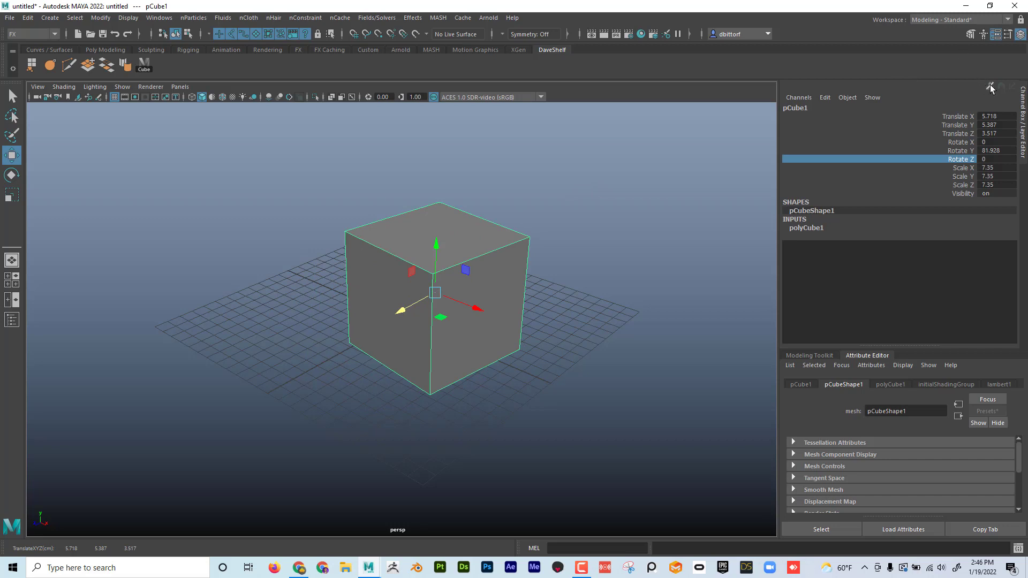
Step: Switch the Channel Box to invisible manipulators and slide the cube's Rotate Y in the viewport to about 79.521
key("q")
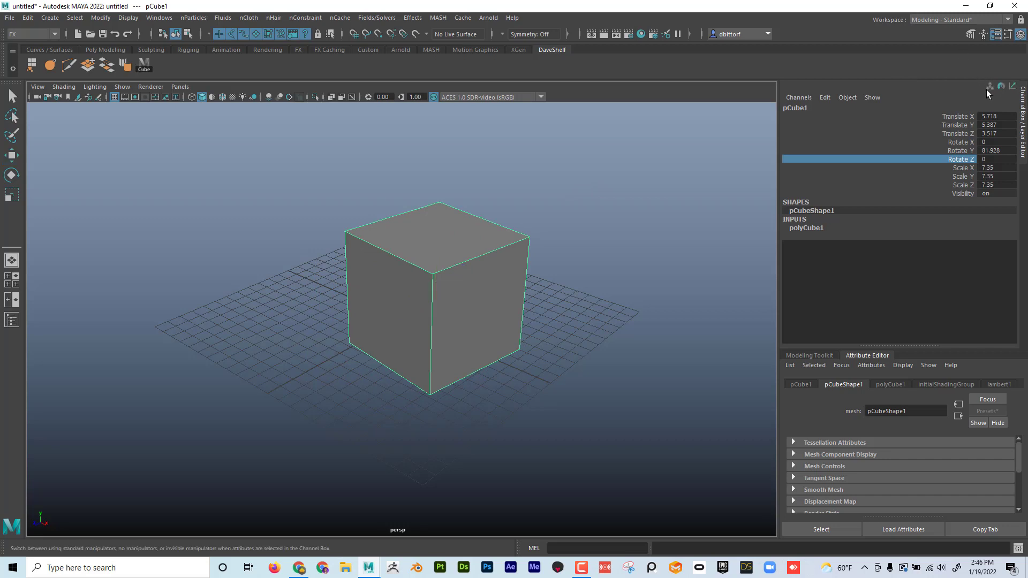
left_click(12, 155)
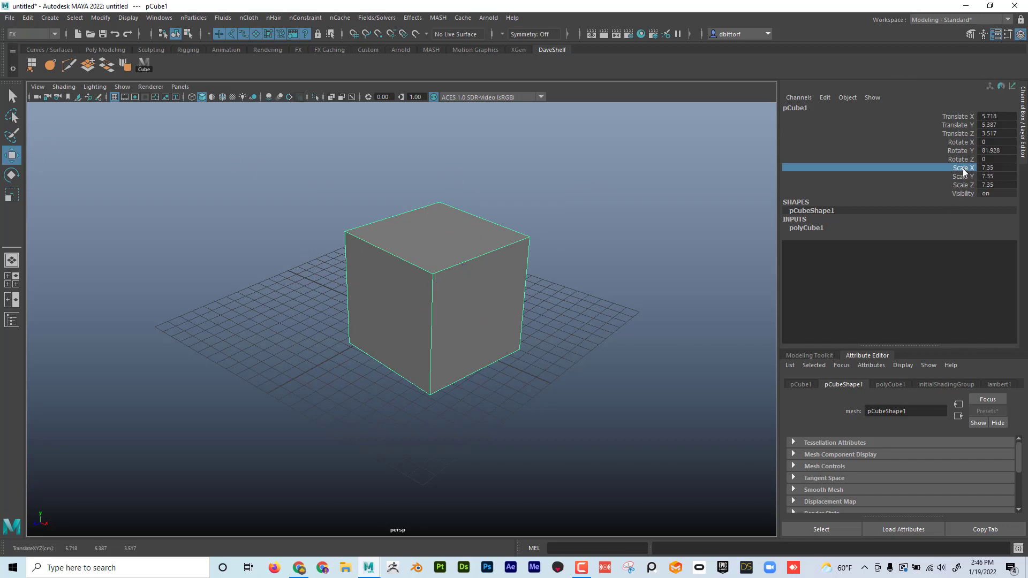
left_click(959, 150)
key("q")
mouse_move(621, 170)
middle_mouse_down()
mouse_move(467, 168)
mouse_move(413, 179)
mouse_move(611, 176)
middle_mouse_up()
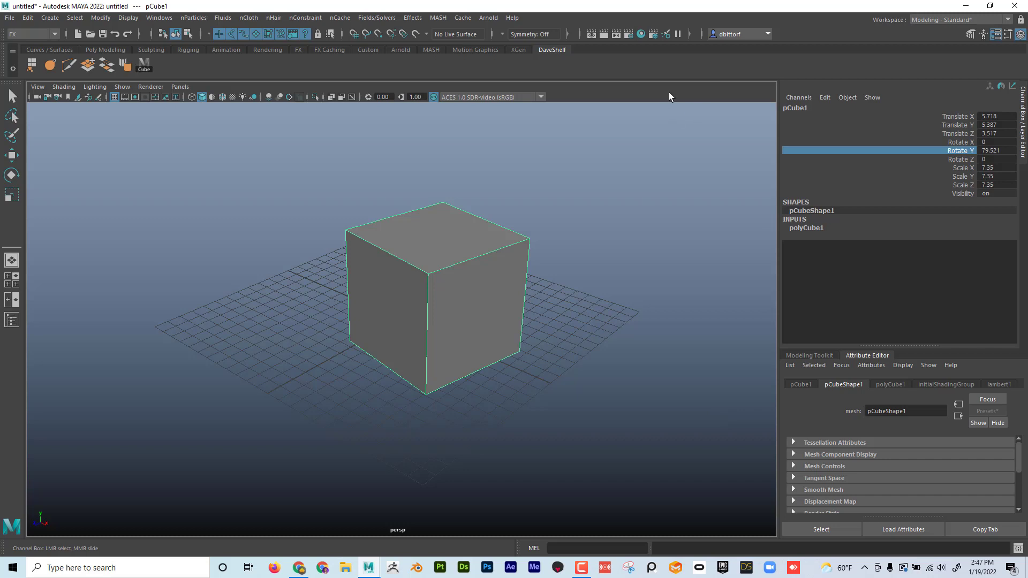
Step: Open Render Settings, look through the Common settings for the Arnold Renderer, and close the window
left_click(629, 34)
left_click_drag(280, 100, 678, 101)
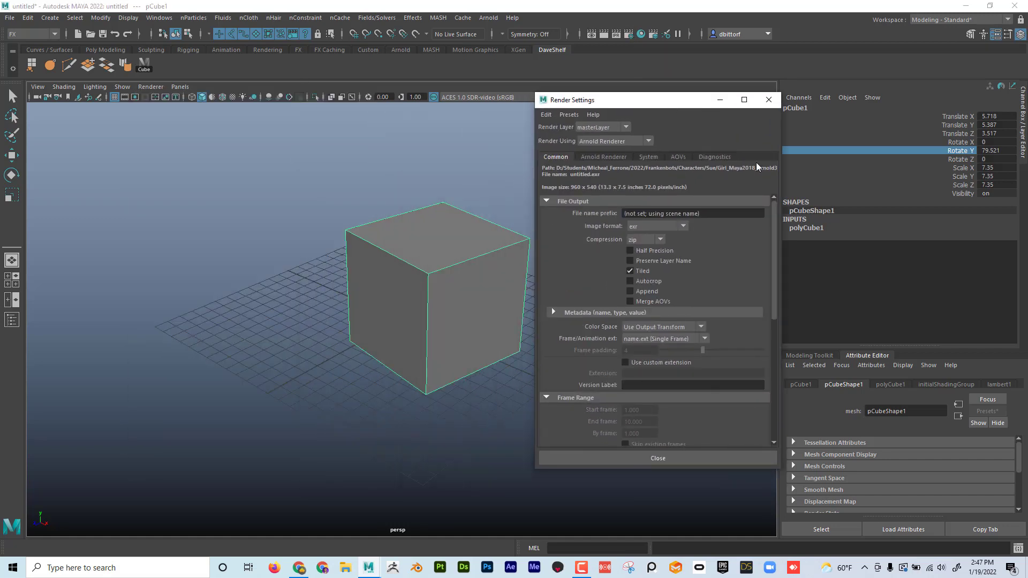
scroll(673, 245, "down", 5)
scroll(673, 249, "up", 5)
left_click(769, 100)
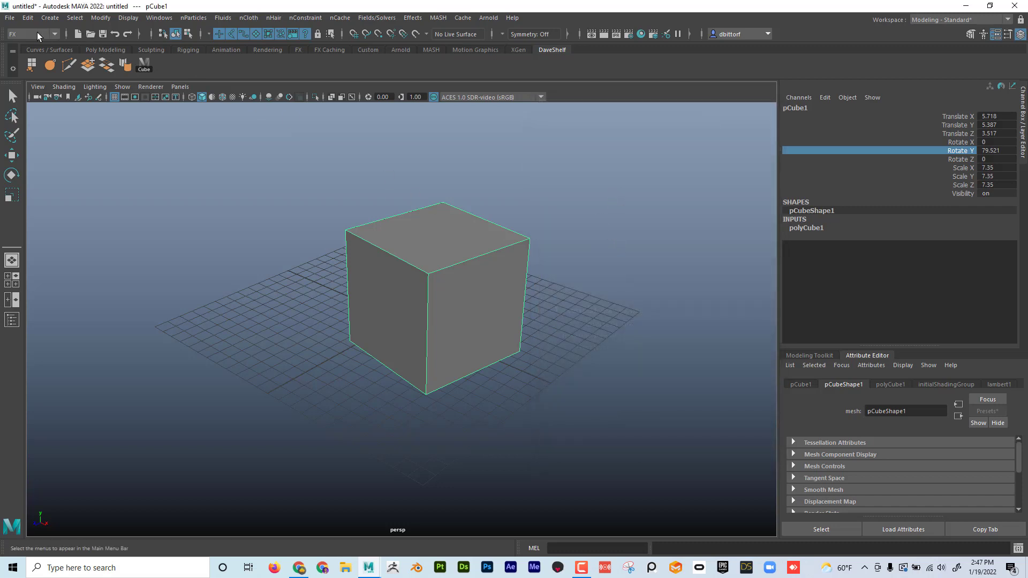
Step: Save the scene to the Desktop as a Maya Binary file named RenderTEST
left_click(11, 18)
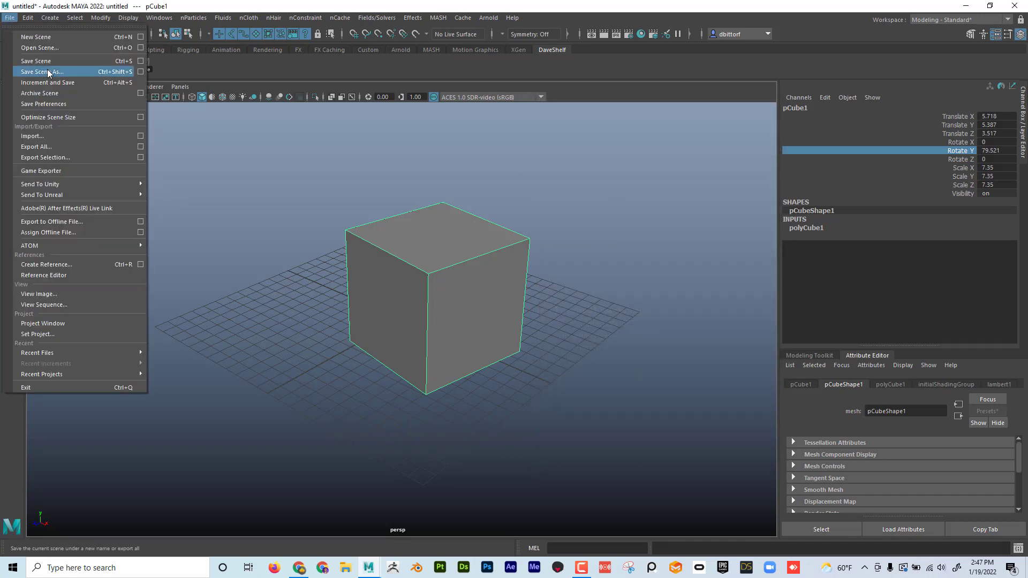
left_click(43, 71)
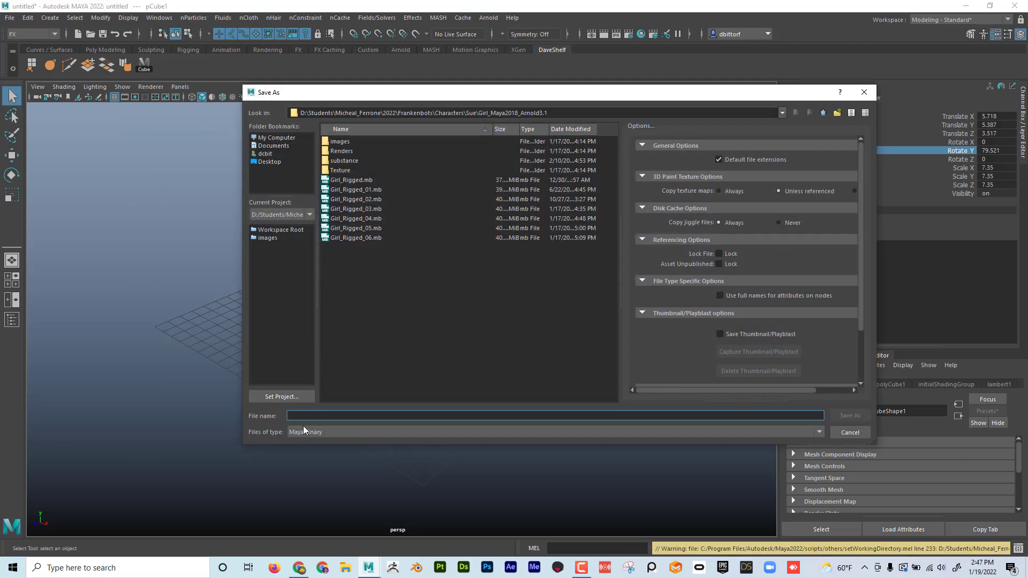
left_click(266, 161)
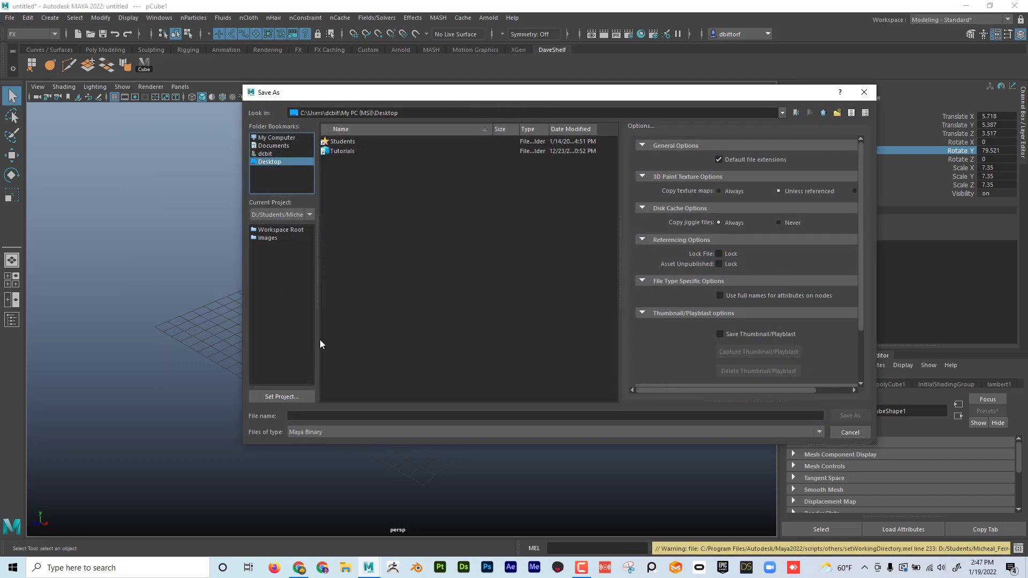
left_click(320, 416)
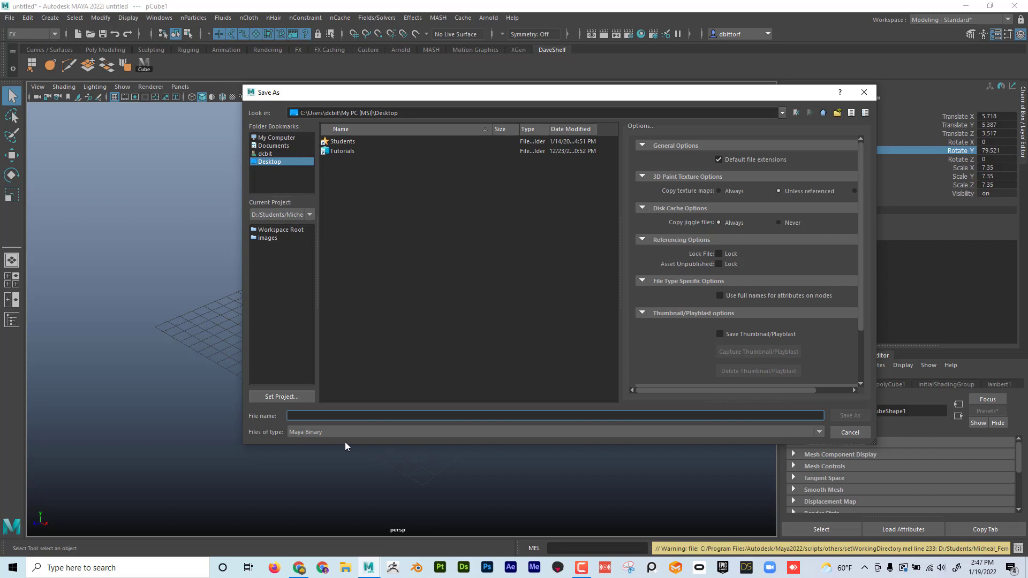
type("RenderTEST")
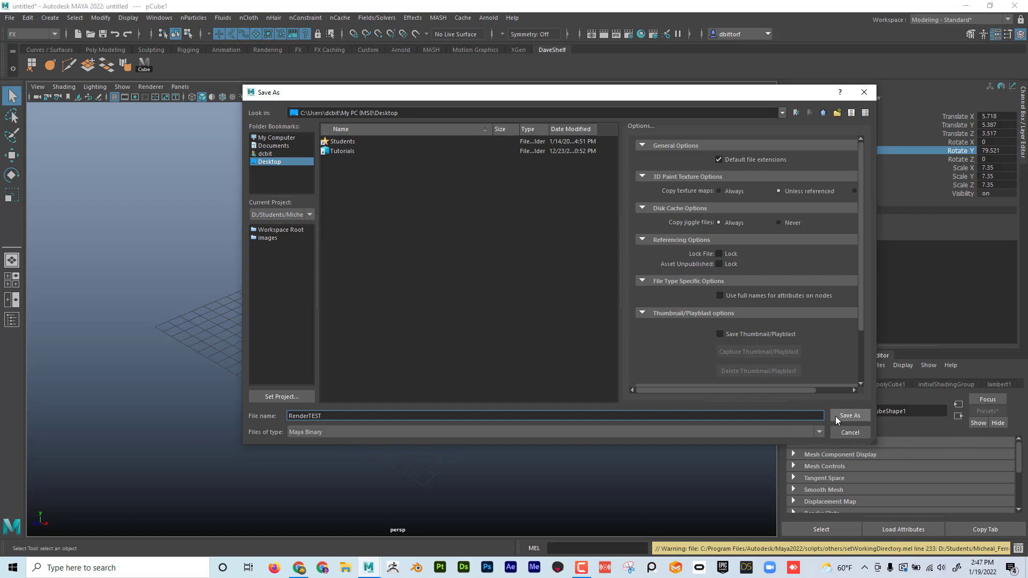
left_click(835, 416)
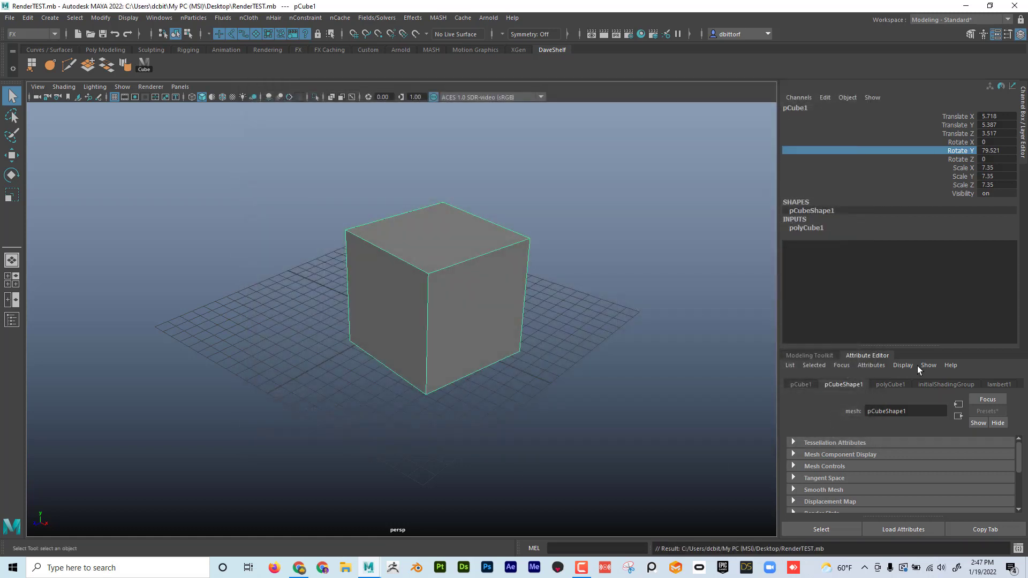
Step: Minimize Maya, move the archive off the desktop area, and reposition the RenderTEST file icon slightly lower
left_click(970, 10)
left_click(968, 8)
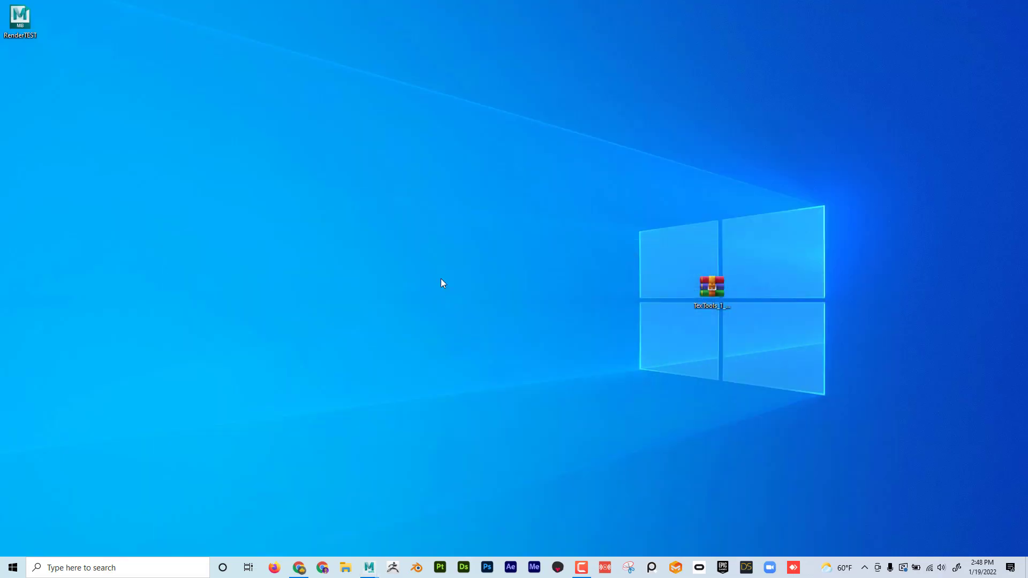
left_click_drag(711, 289, 1027, 463)
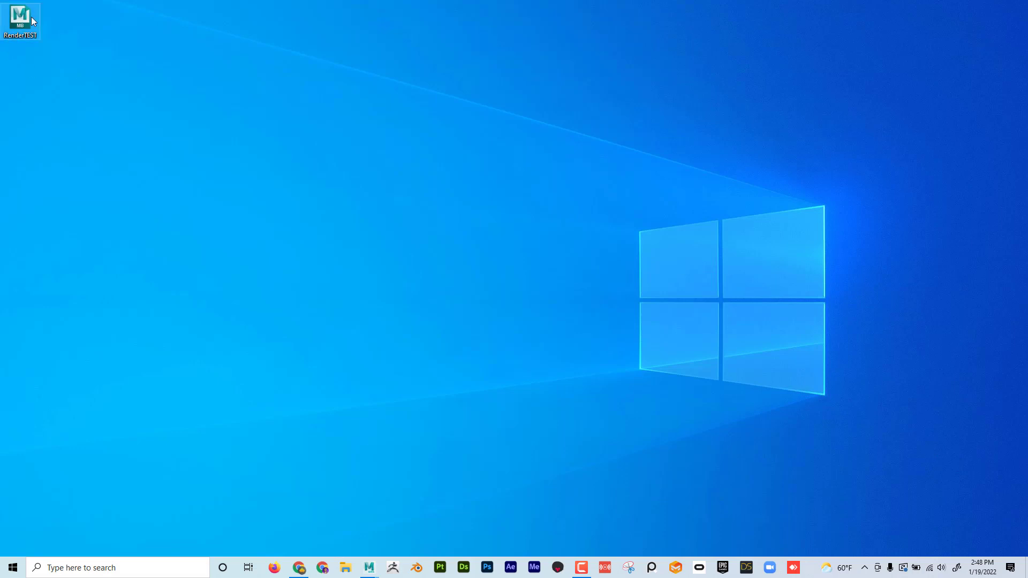
left_click_drag(32, 17, 50, 69)
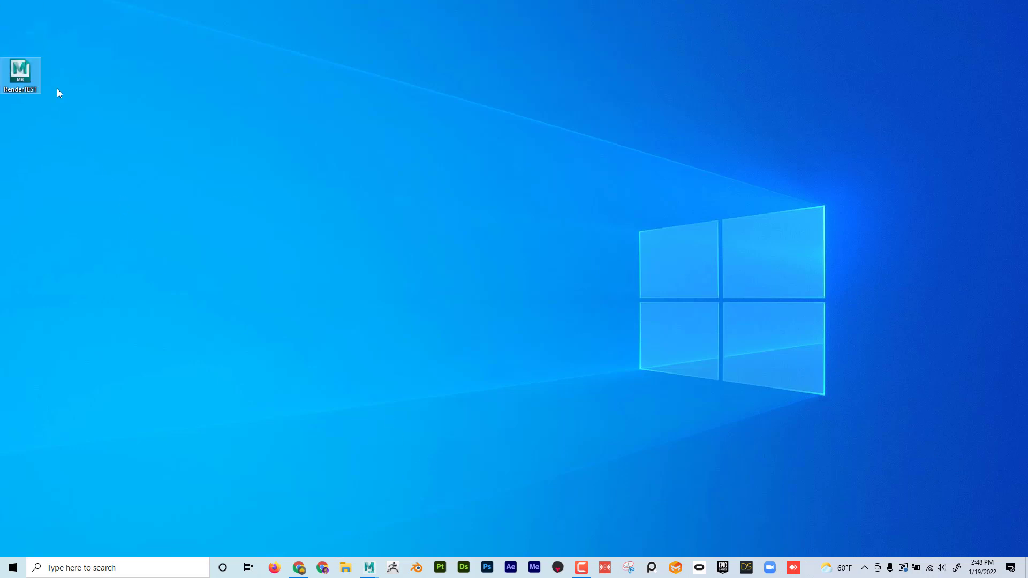
Step: Review the actions offered for the RenderTEST Maya Binary file on the desktop
right_click(7, 75)
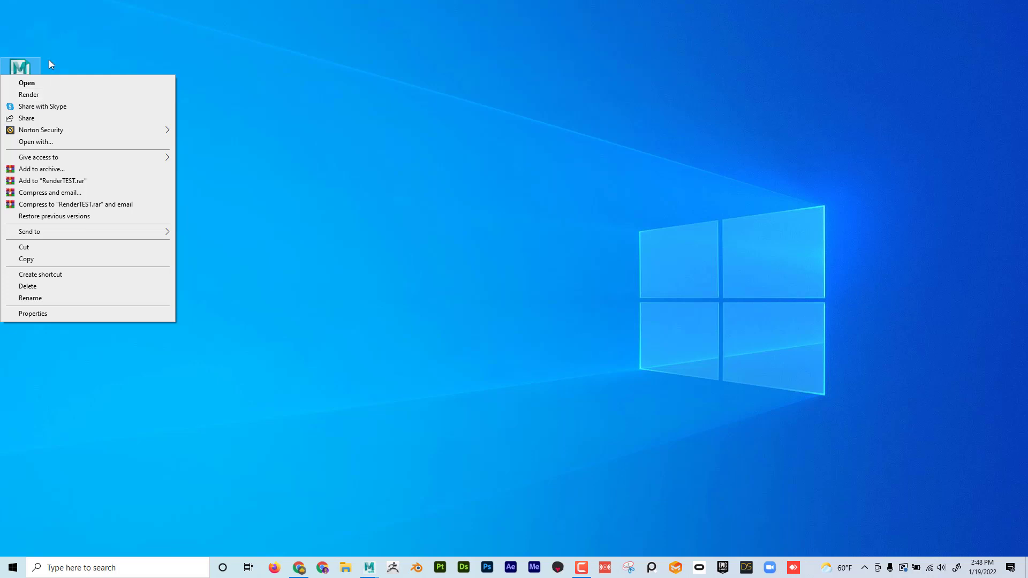
left_click(68, 66)
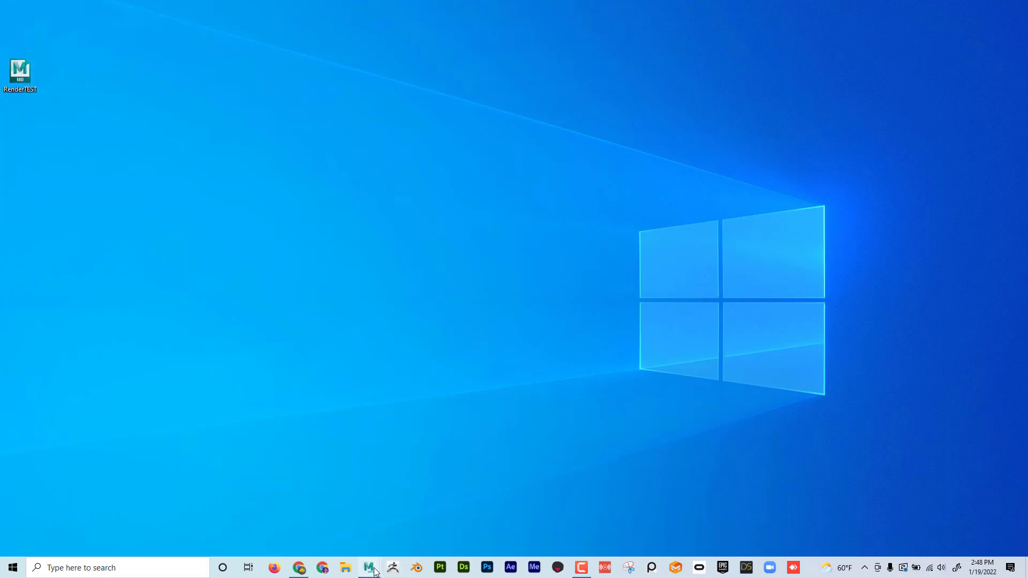
Step: Switch back to Maya and begin saving the scene under a new name with Maya ASCII as the file type
mouse_move(369, 568)
left_click(413, 489)
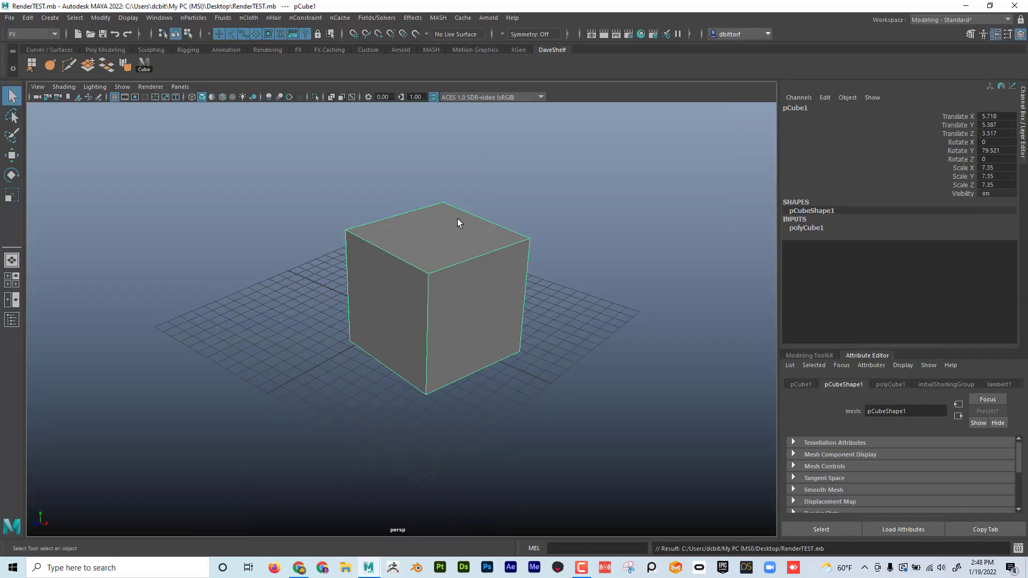
left_click(10, 18)
left_click(64, 72)
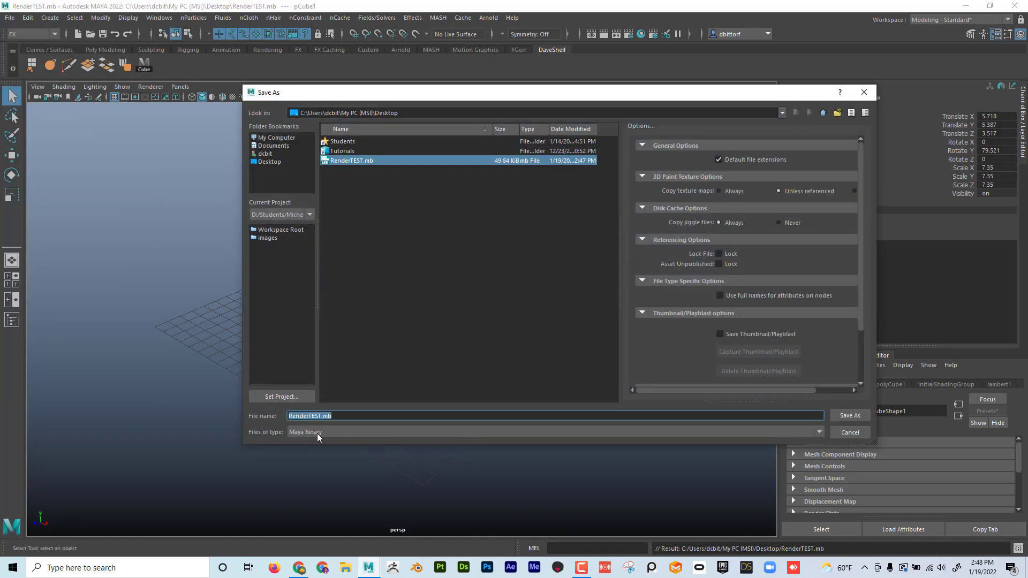
left_click(317, 433)
left_click(324, 443)
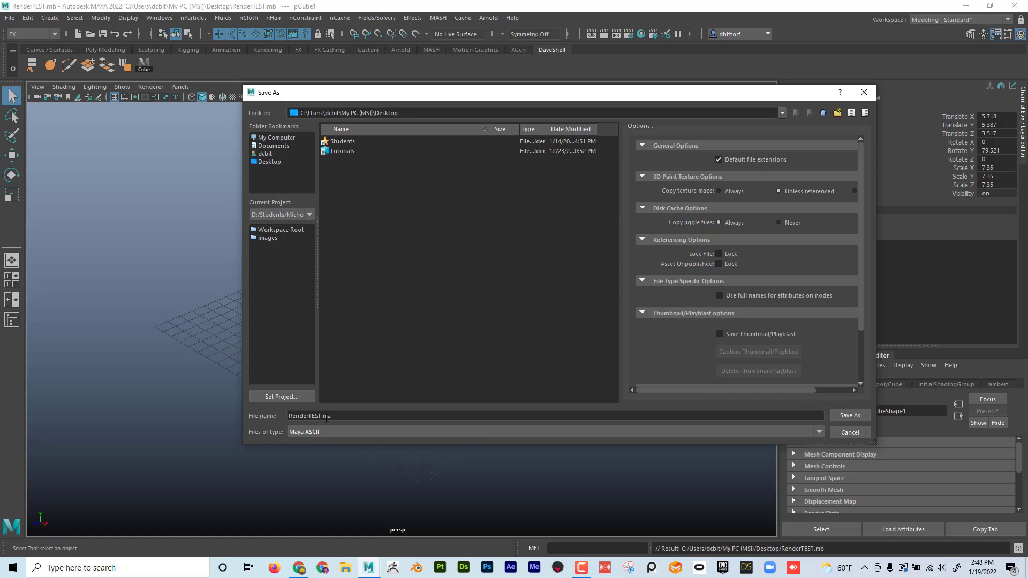
Step: Name the ASCII copy RenderASCII and save it to the Desktop
left_click(323, 416)
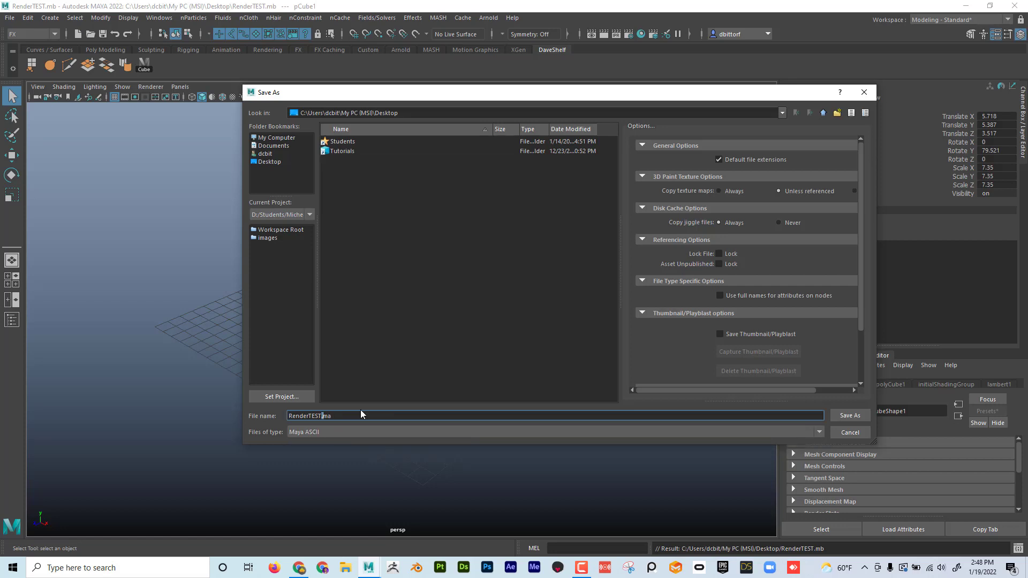
key("BackSpace")
key("BackSpace")
key("BackSpace")
key("BackSpace")
type("ASCII")
left_click(857, 416)
Step: Minimize Maya, place the RenderASCII file beside RenderTEST on the desktop, and compare the two files' type and size information
left_click(965, 6)
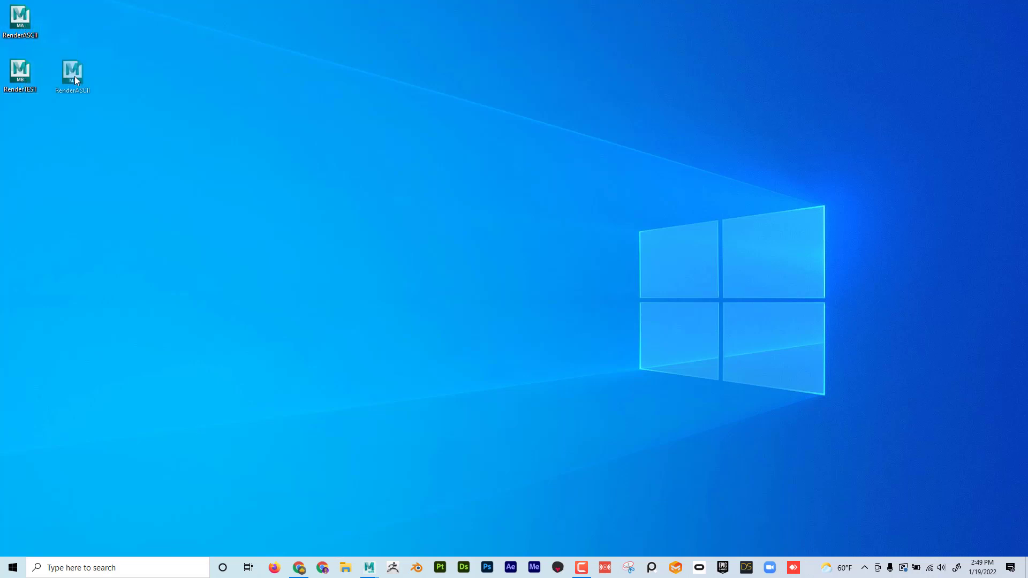
left_click_drag(75, 77, 60, 79)
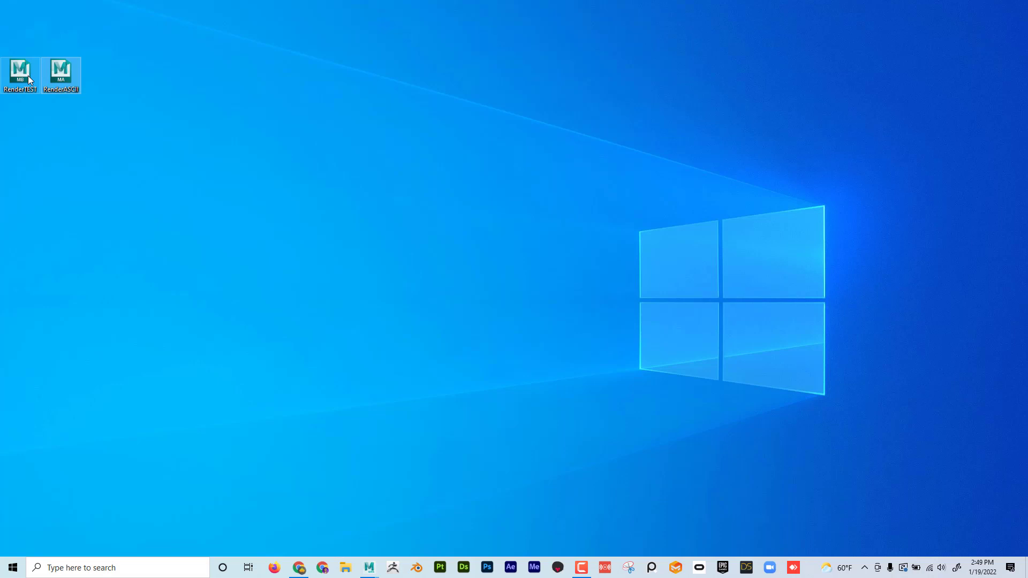
mouse_move(23, 73)
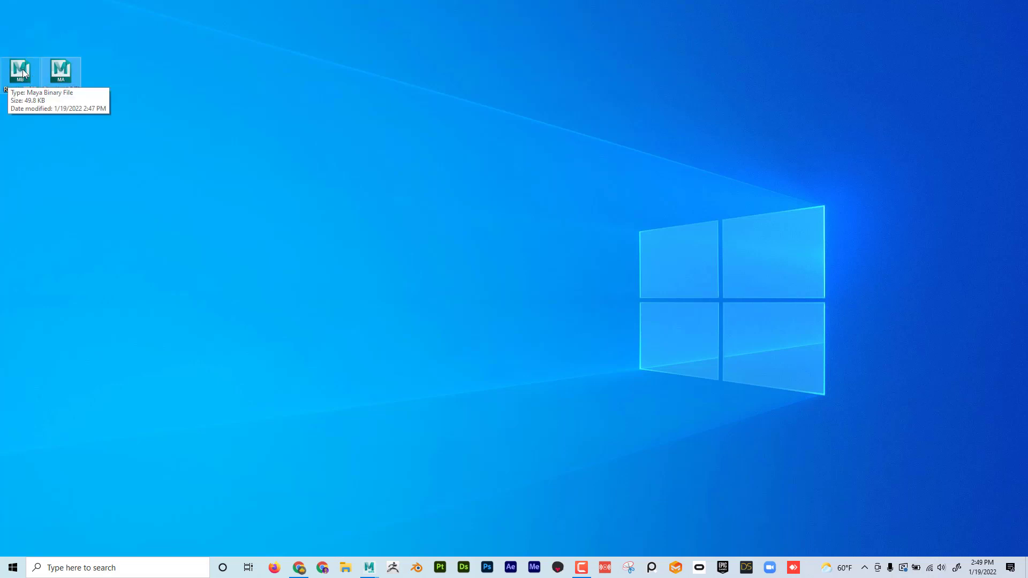
mouse_move(62, 74)
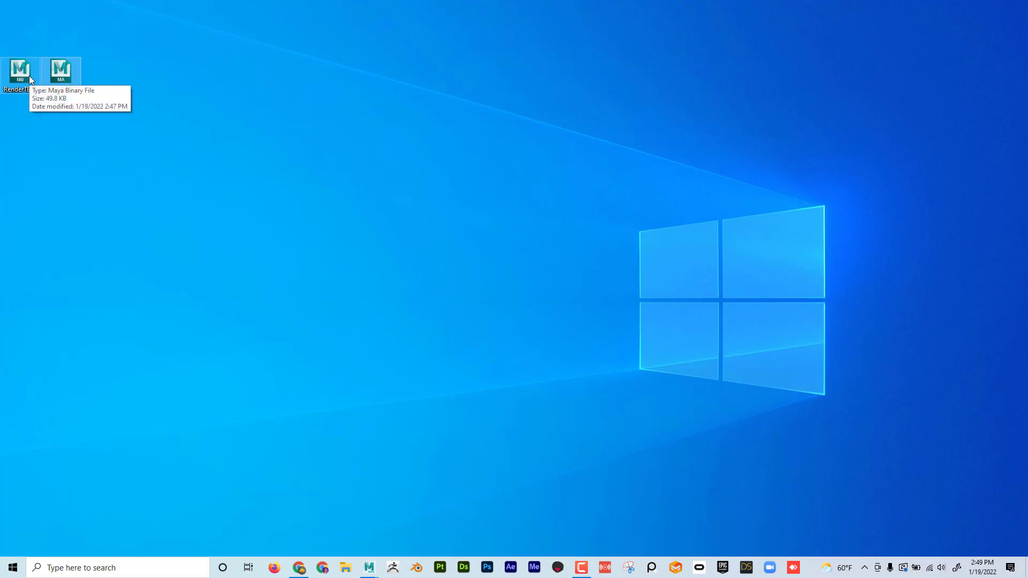
Step: Open the RenderASCII file from the desktop in Notepad without making Notepad the default app
right_click(74, 75)
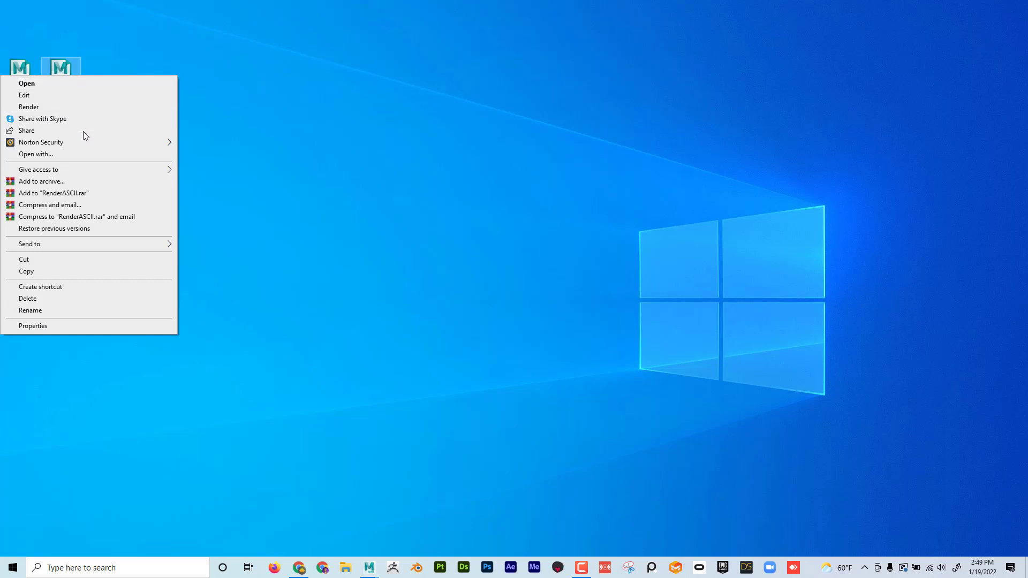
left_click(90, 155)
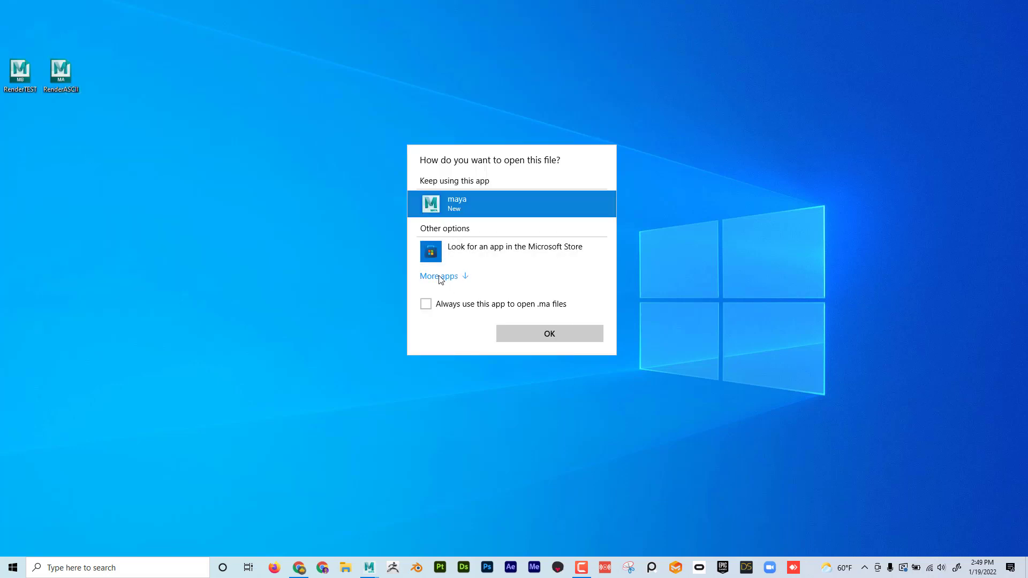
left_click(458, 277)
scroll(485, 330, "down", 3)
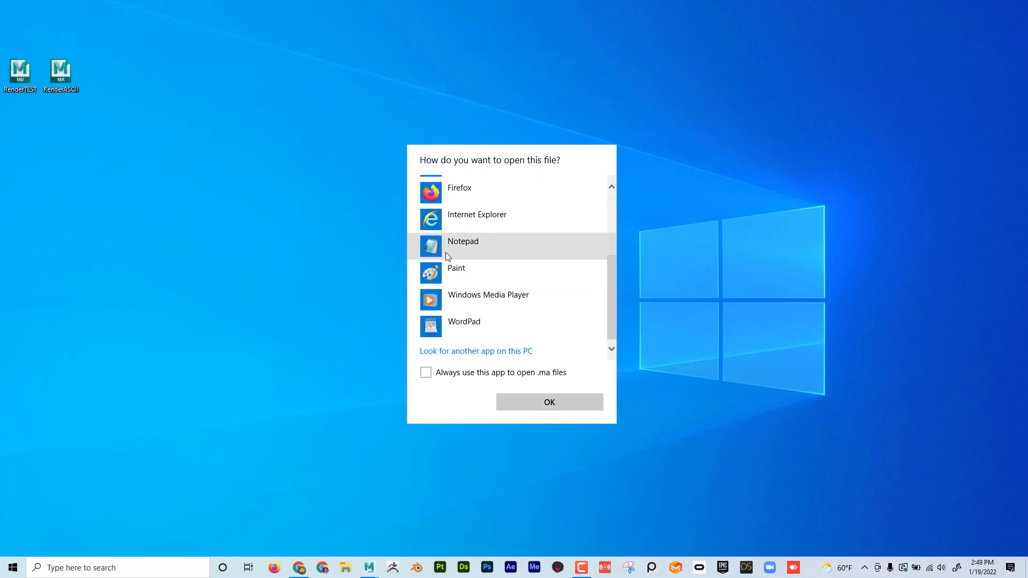
left_click(446, 253)
left_click(561, 404)
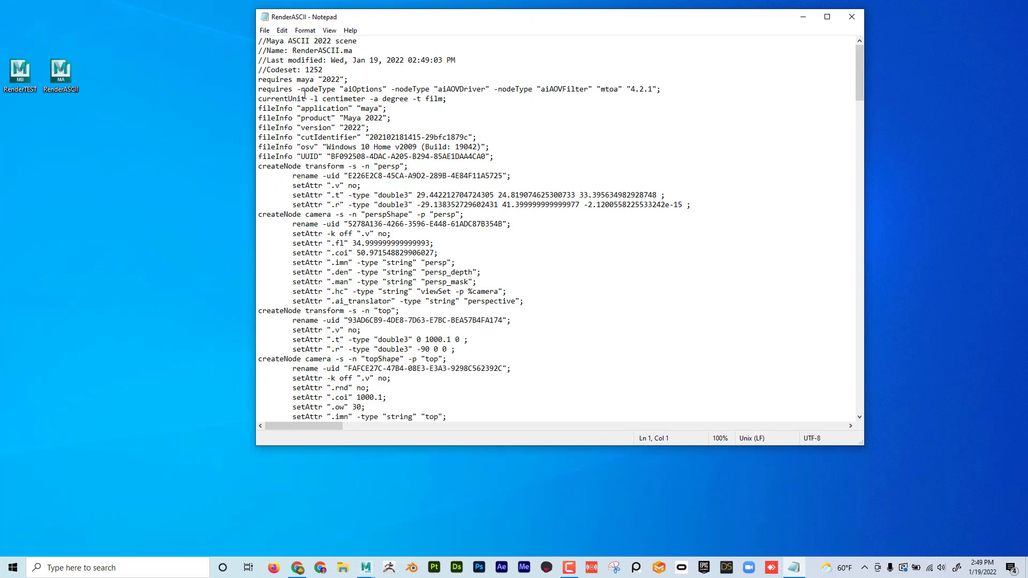
Step: Examine the RenderASCII text, including the required Maya version line and the camera and pCube1 node definitions
double_click(335, 79)
scroll(383, 124, "down", 14)
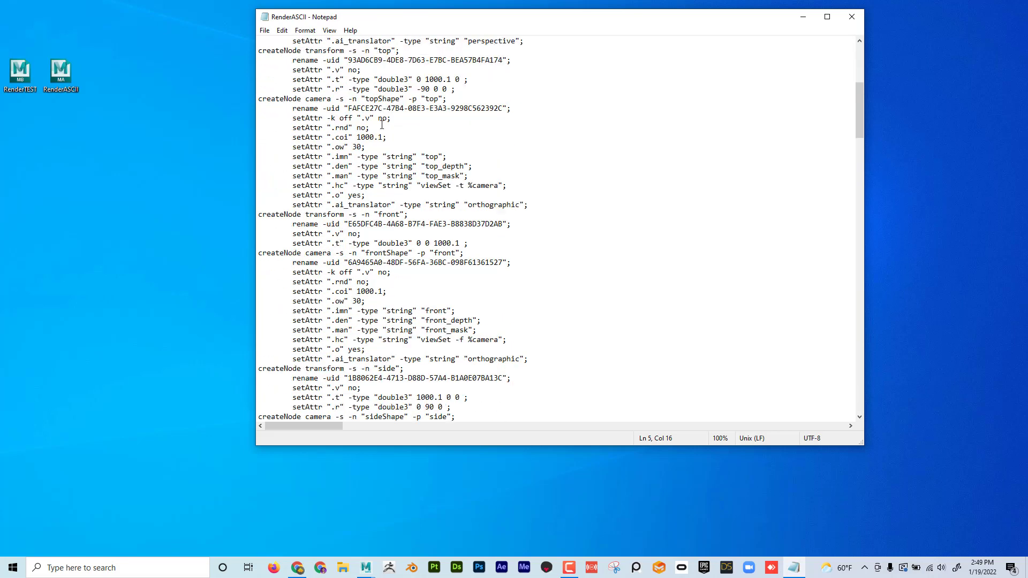
scroll(382, 125, "down", 7)
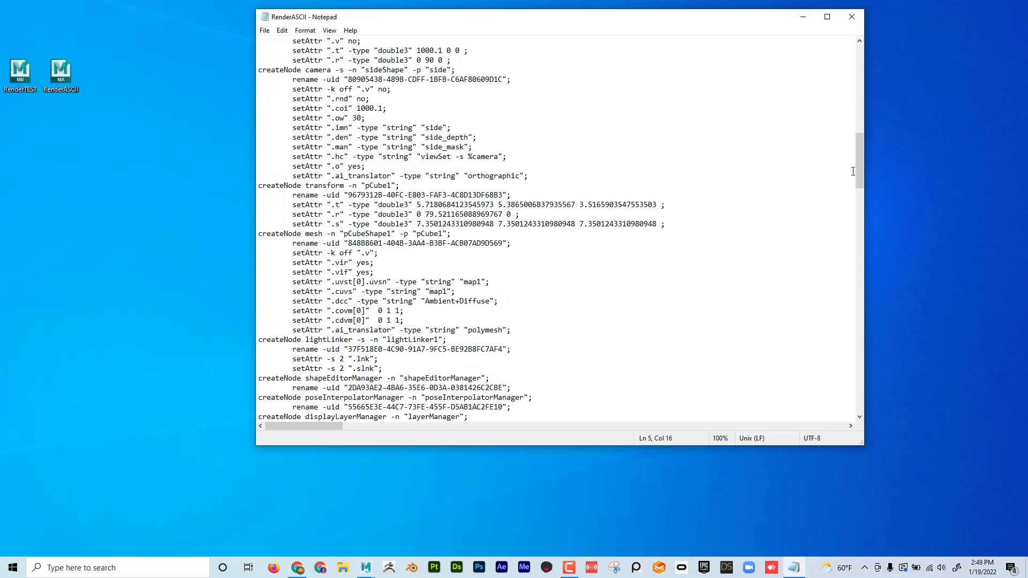
left_click_drag(858, 159, 836, 53)
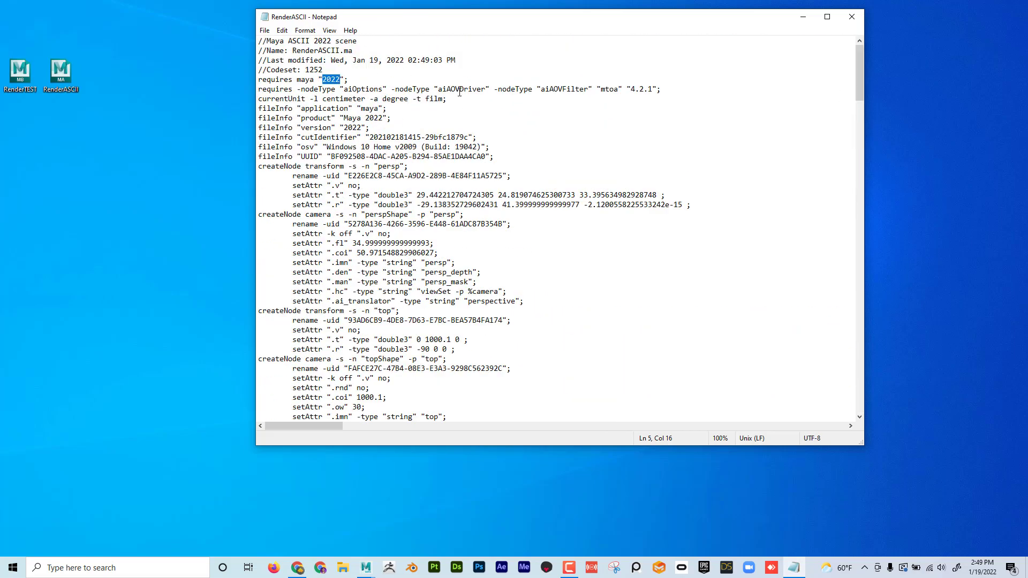
Step: Move the Notepad window farther from the desktop icons and select the RenderTEST Maya Binary file
left_click_drag(516, 17, 568, 40)
left_click(529, 113)
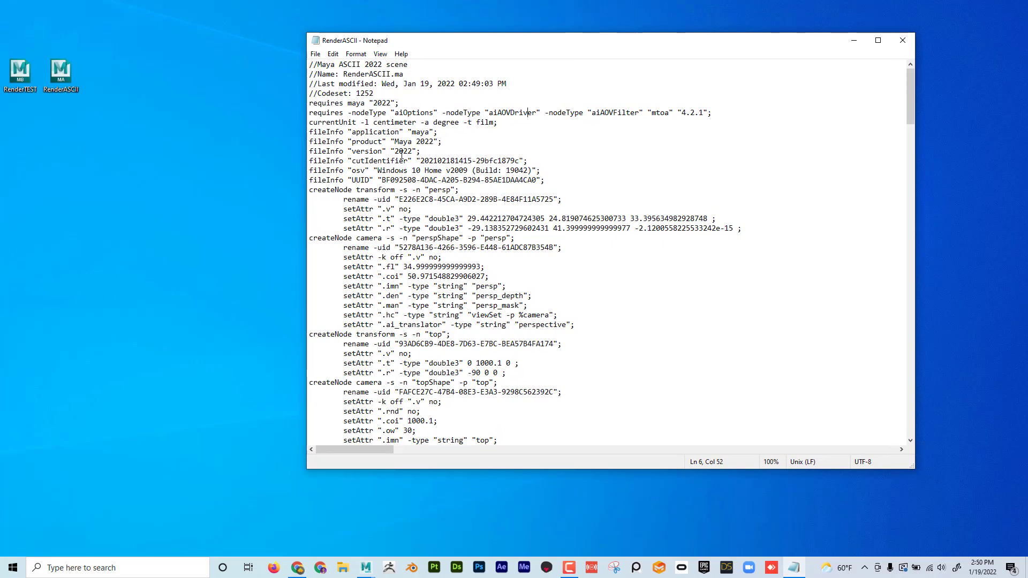
left_click(27, 81)
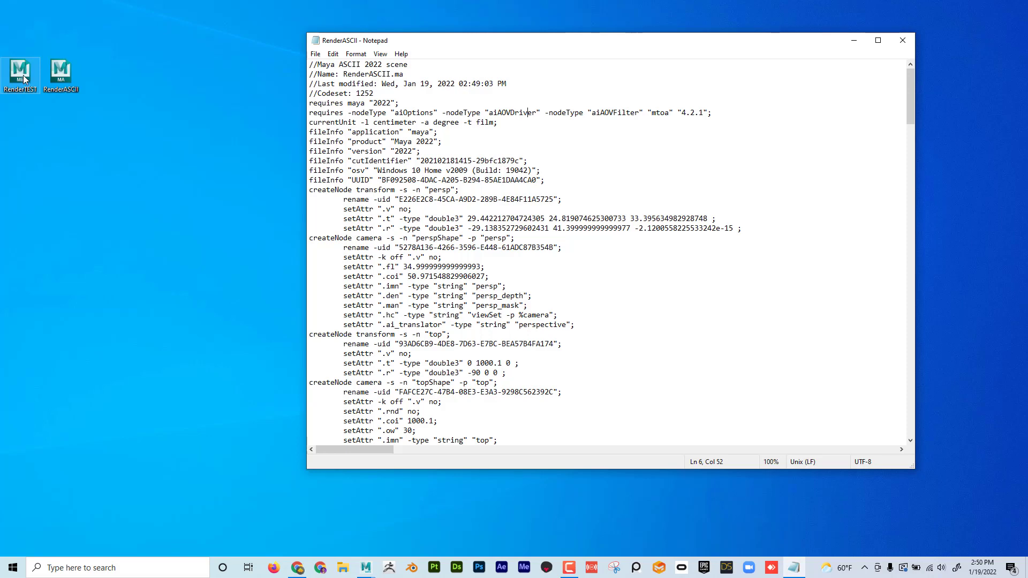
Step: Open the RenderTEST Maya Binary file from the desktop in Notepad without making Notepad the default app
right_click(27, 81)
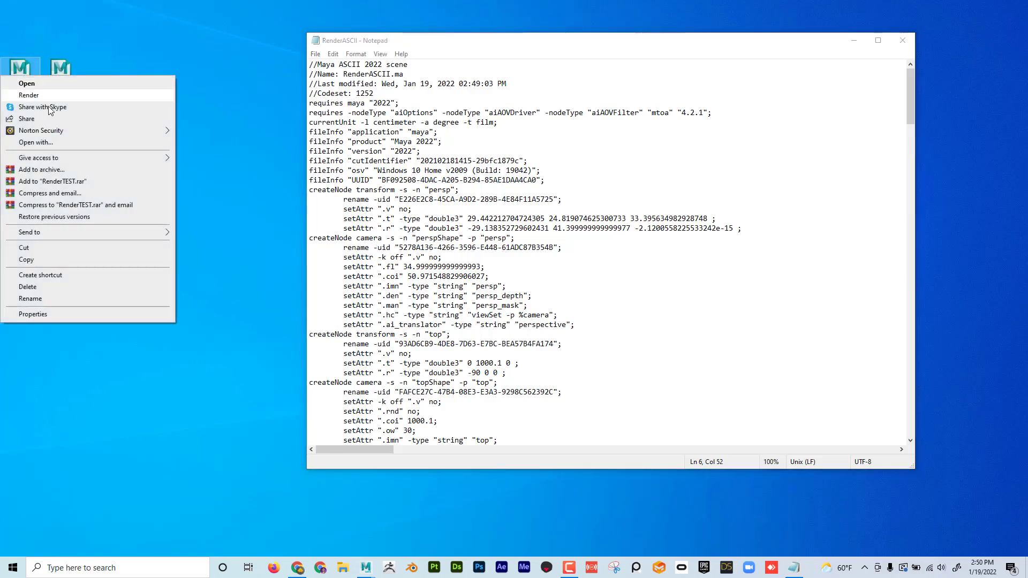
left_click(90, 142)
left_click(436, 335)
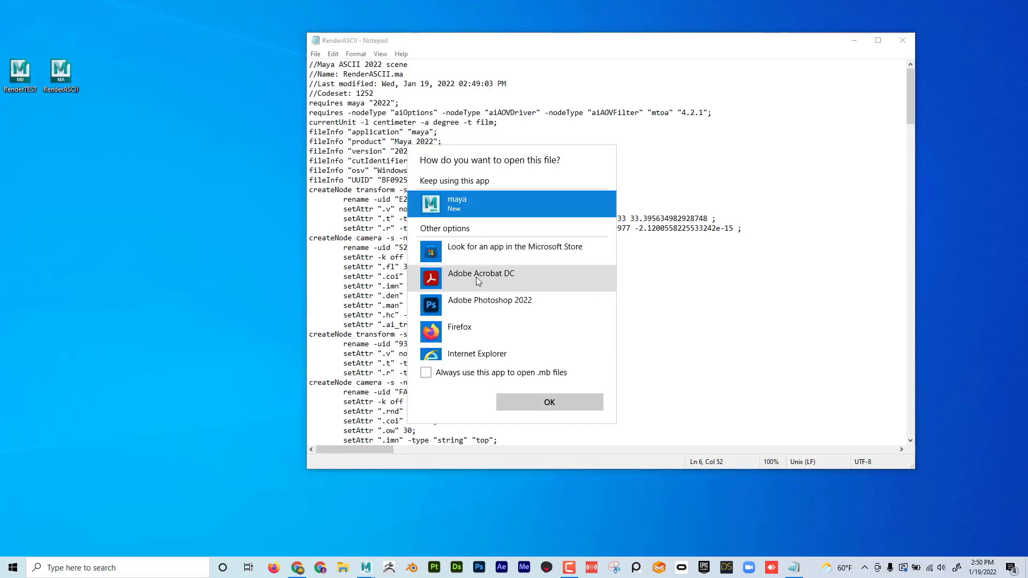
scroll(478, 281, "down", 3)
left_click(475, 273)
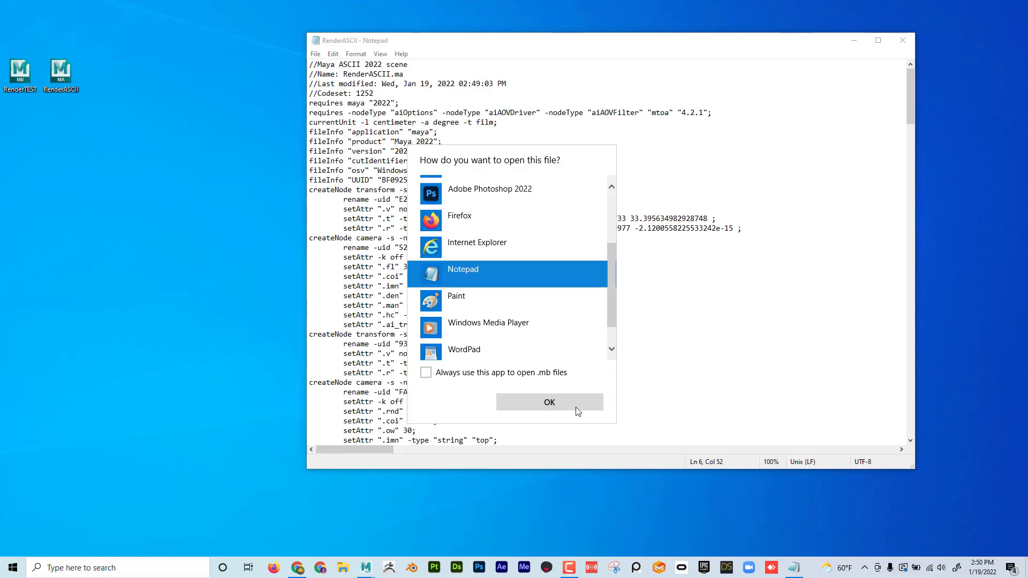
left_click(549, 402)
Step: Examine the encoded header and script text of the RenderTEST binary file, and close its Notepad window
scroll(375, 187, "down", 9)
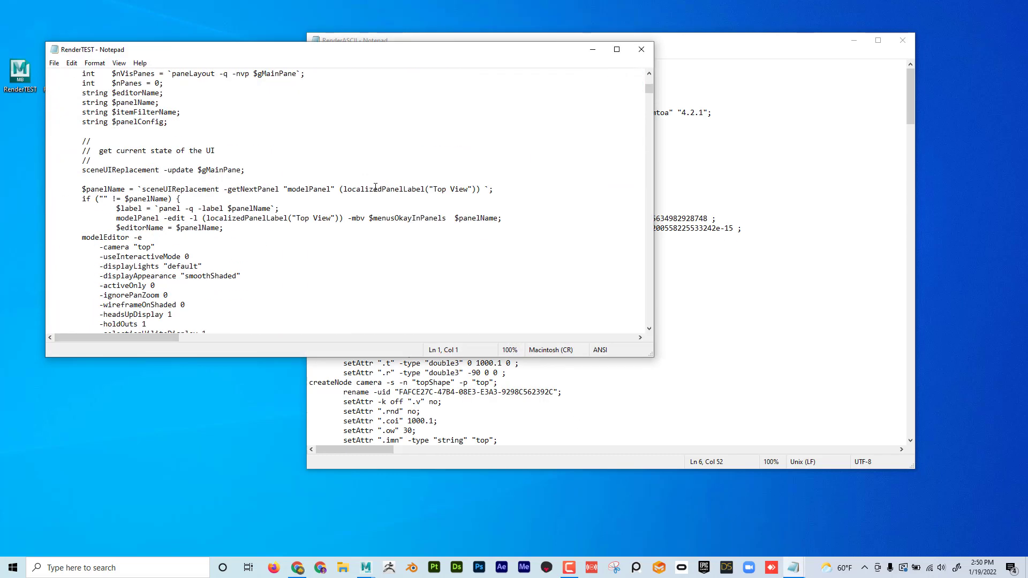
scroll(383, 187, "up", 6)
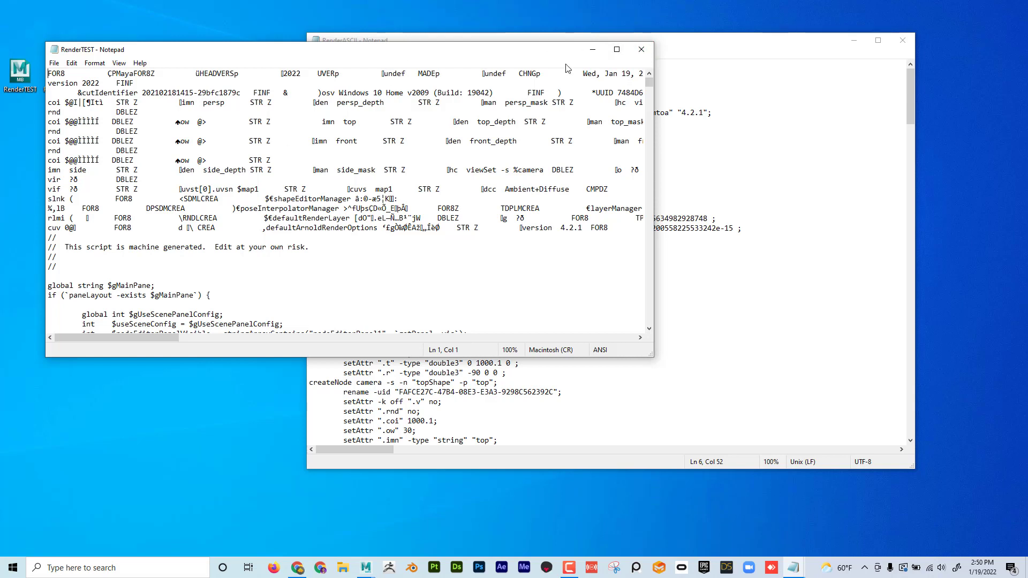
left_click(641, 49)
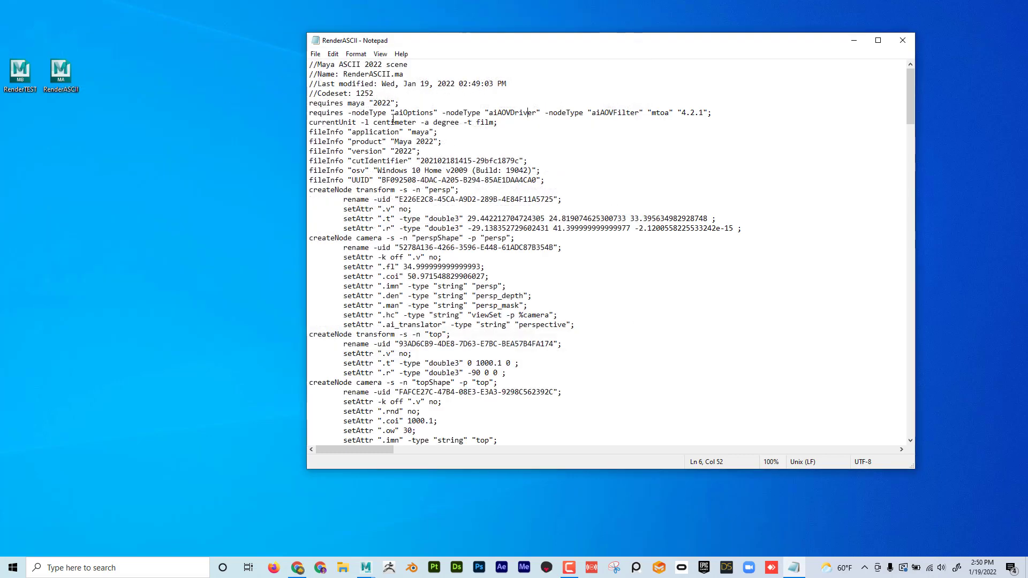
Step: Change the Maya version to 2021 in the requires, product and version lines of the RenderASCII text
left_click_drag(392, 103, 388, 103)
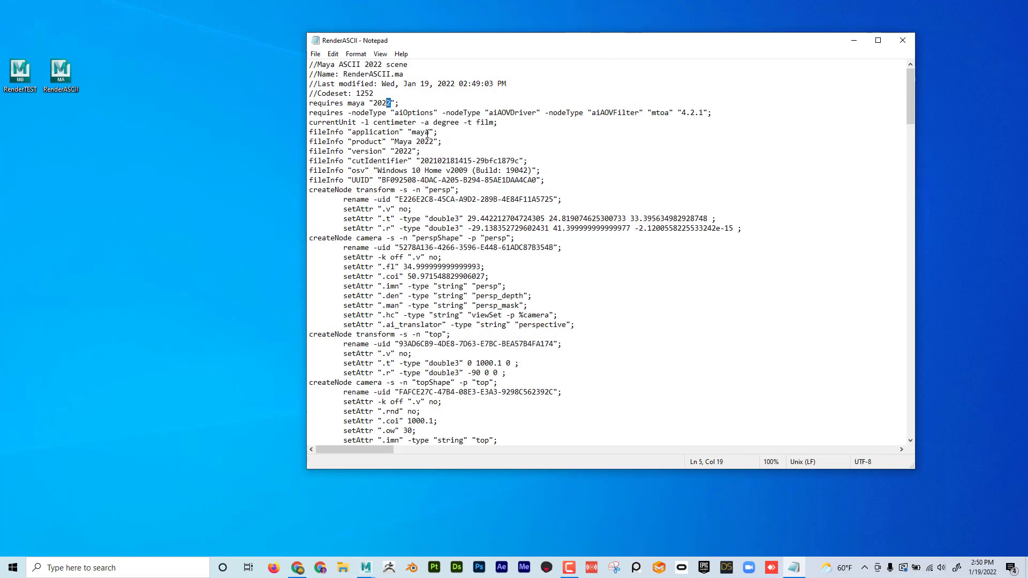
type("1")
left_click_drag(434, 141, 408, 151)
type("1")
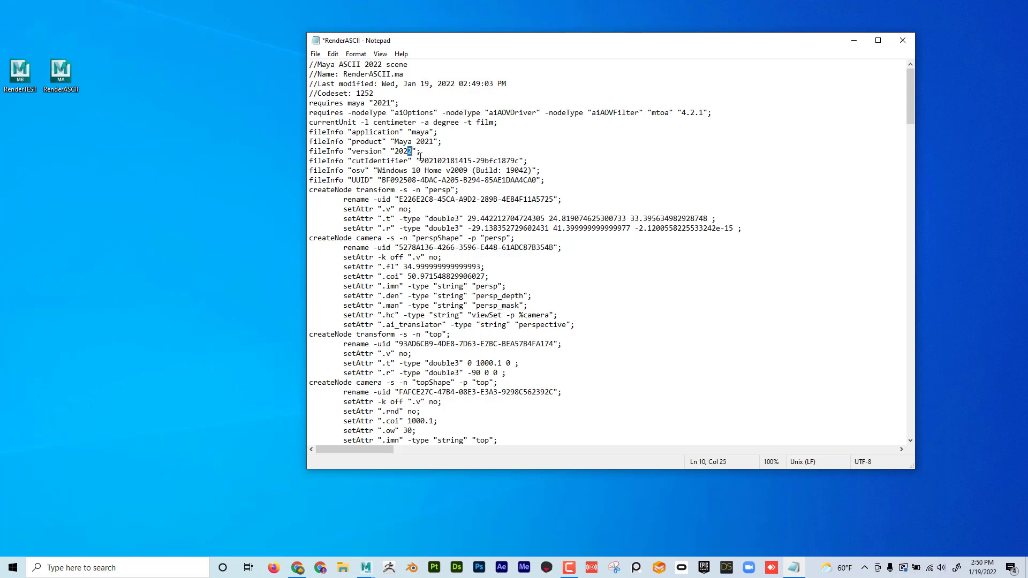
type("1")
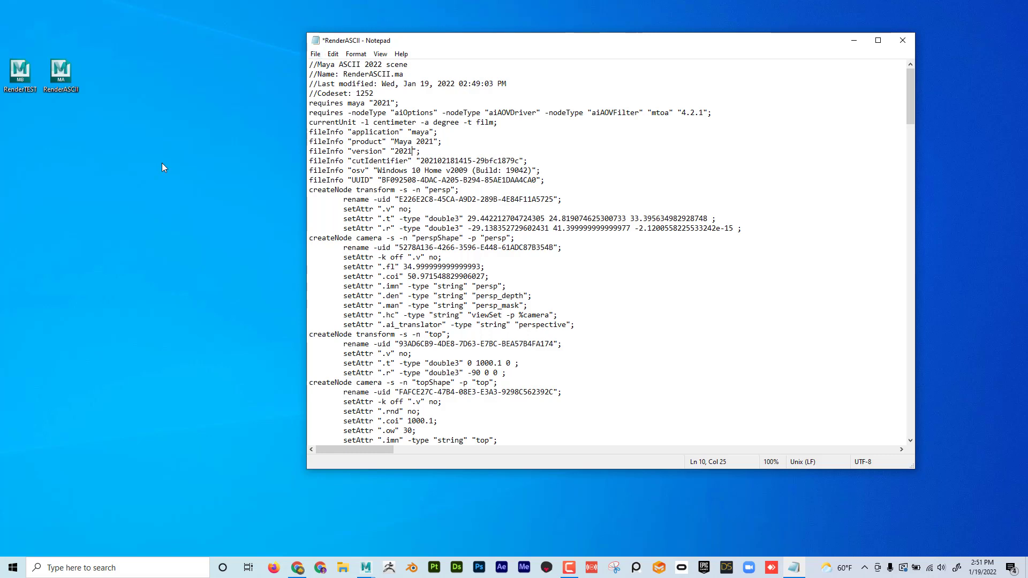
Step: Switch to the RenderASCII scene in Maya, and bring up the 015_Snowman_Rendering scene's Maya window
mouse_move(370, 567)
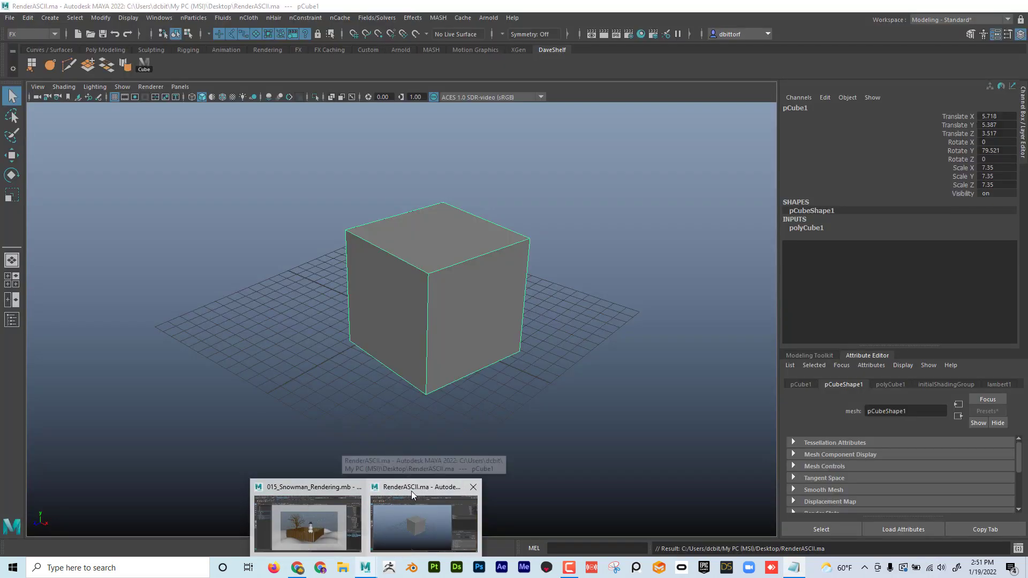
left_click(411, 491)
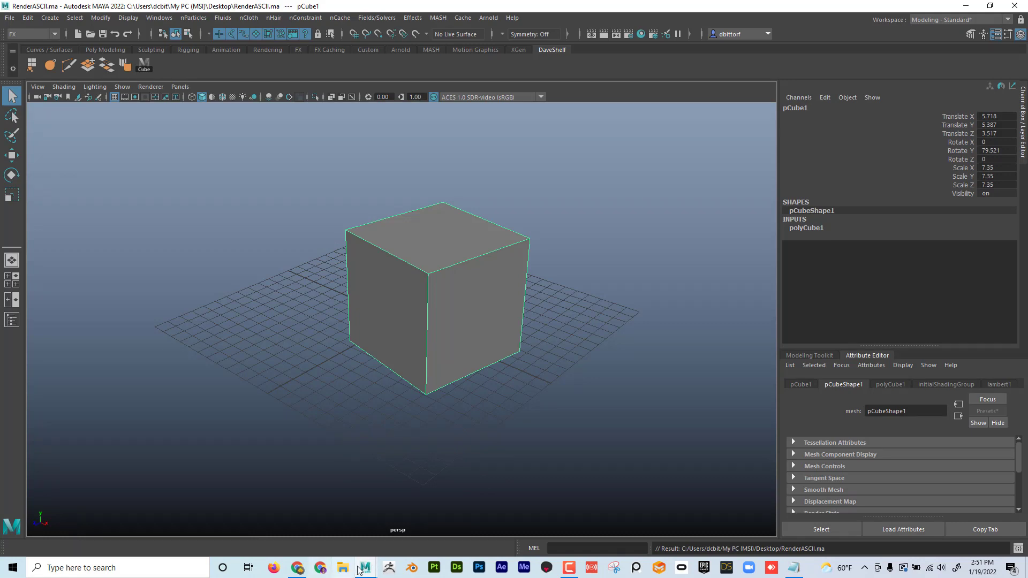
mouse_move(369, 566)
left_click(329, 484)
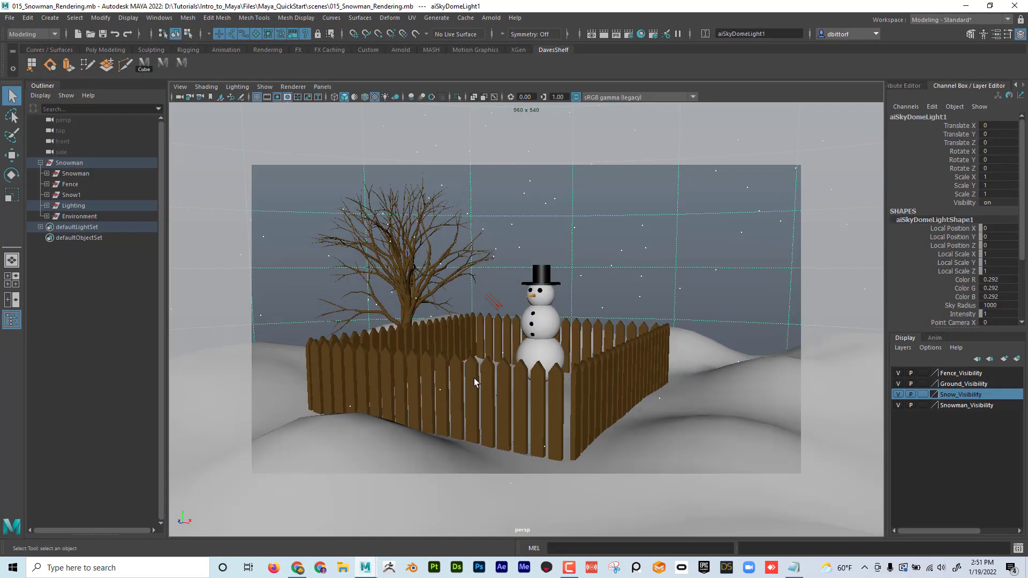
Step: Expand the Fence group in the Outliner, look through its pCube objects, and select one fence picket in the viewport
left_click(46, 184)
scroll(88, 209, "down", 10)
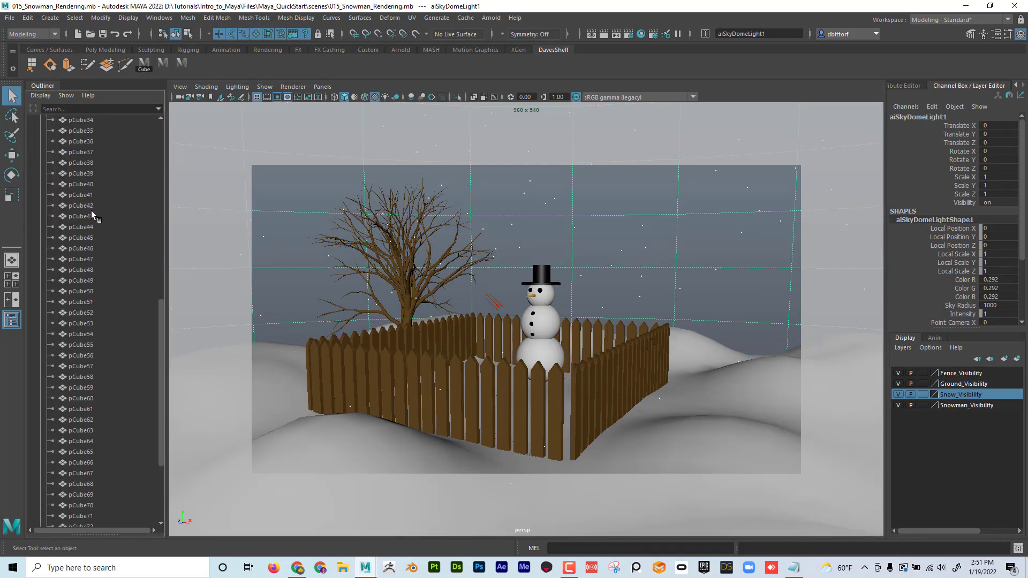
scroll(92, 210, "up", 10)
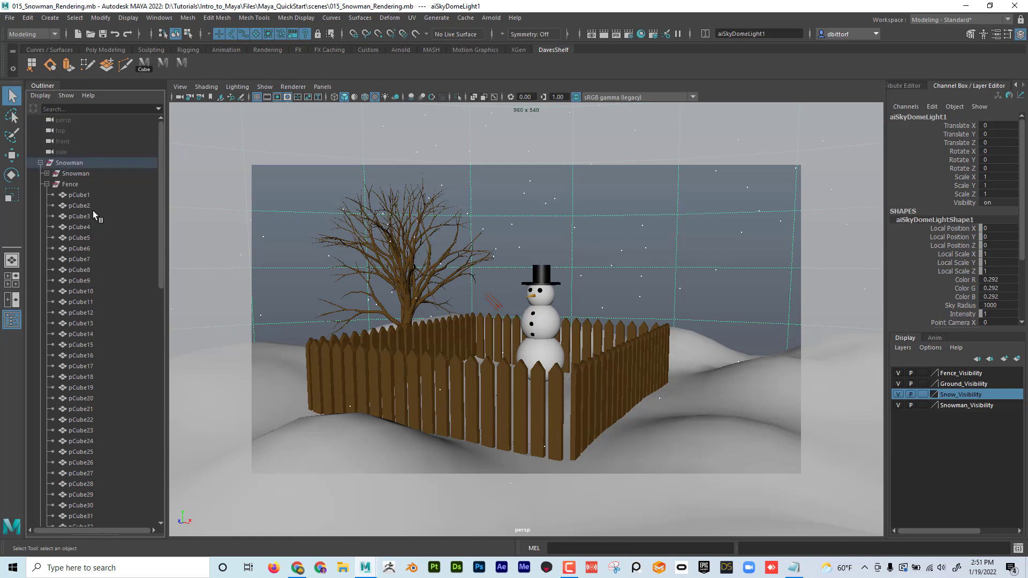
left_click(349, 364)
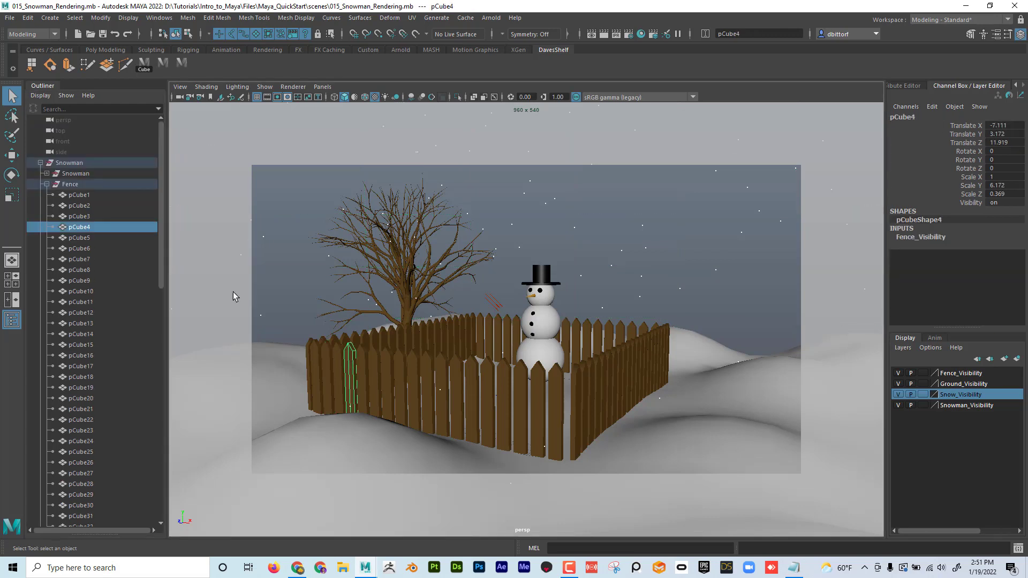
Step: Try to rename the pickets pCube1 through pCube77 to Fence all at once using the Channel Box name
left_click(101, 197)
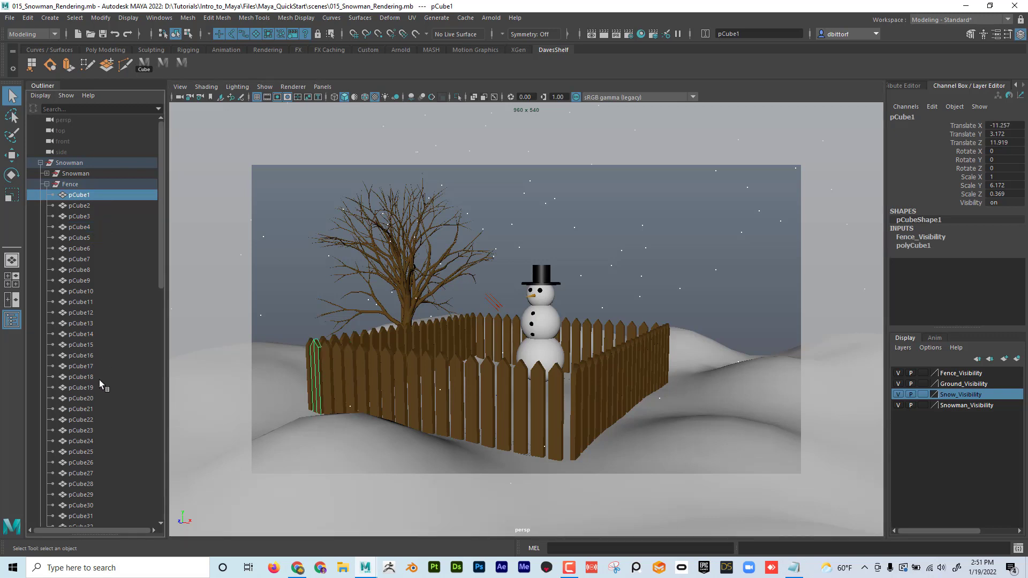
scroll(98, 380, "down", 15)
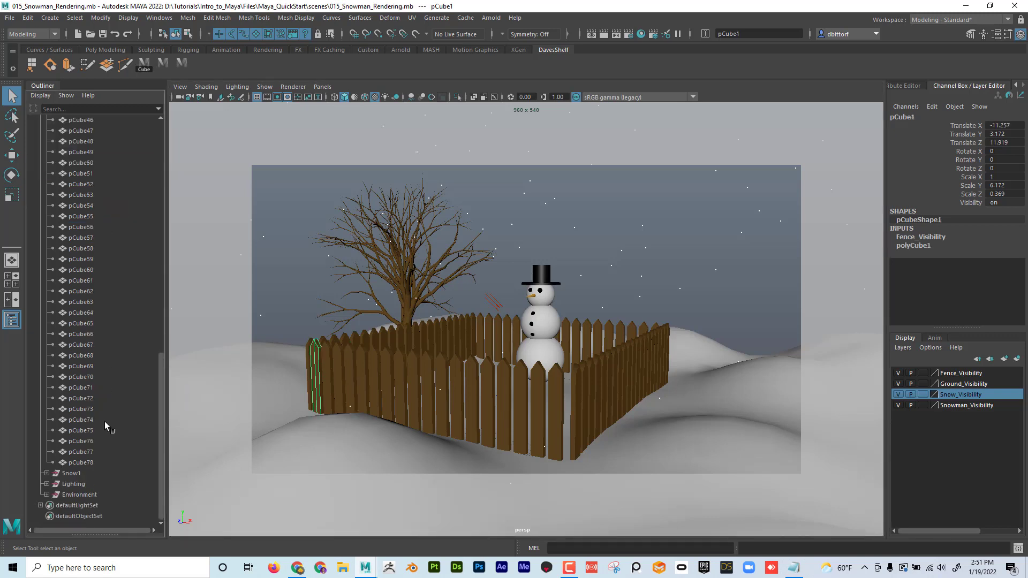
left_click(91, 457, "shift")
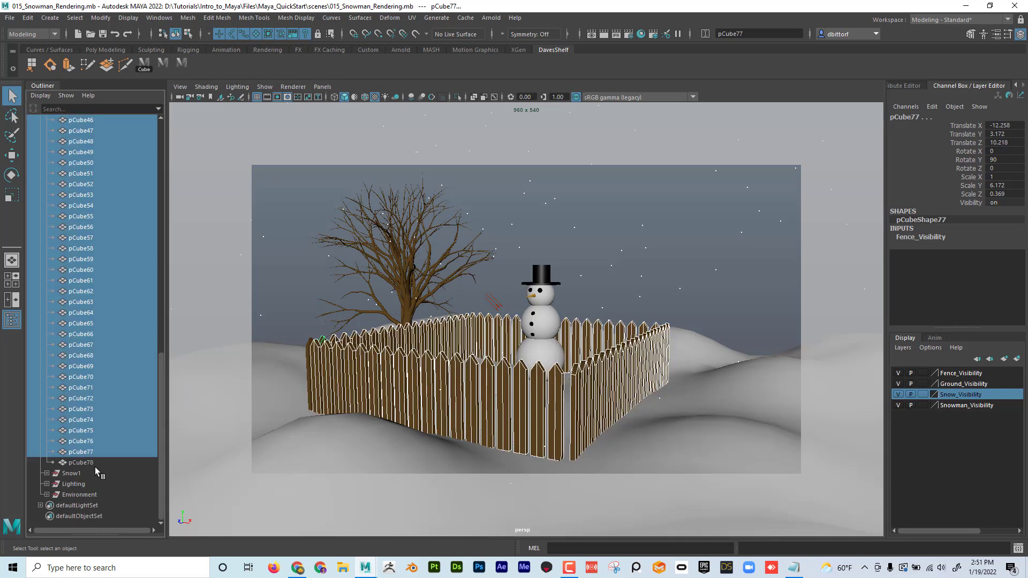
left_click(904, 118)
type("Fe")
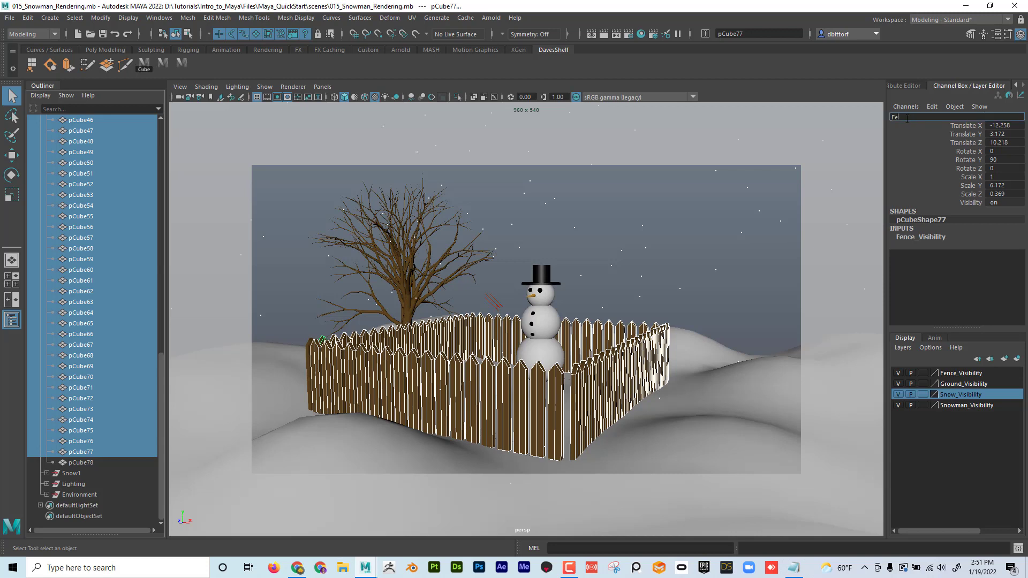
type("nce")
key("Return")
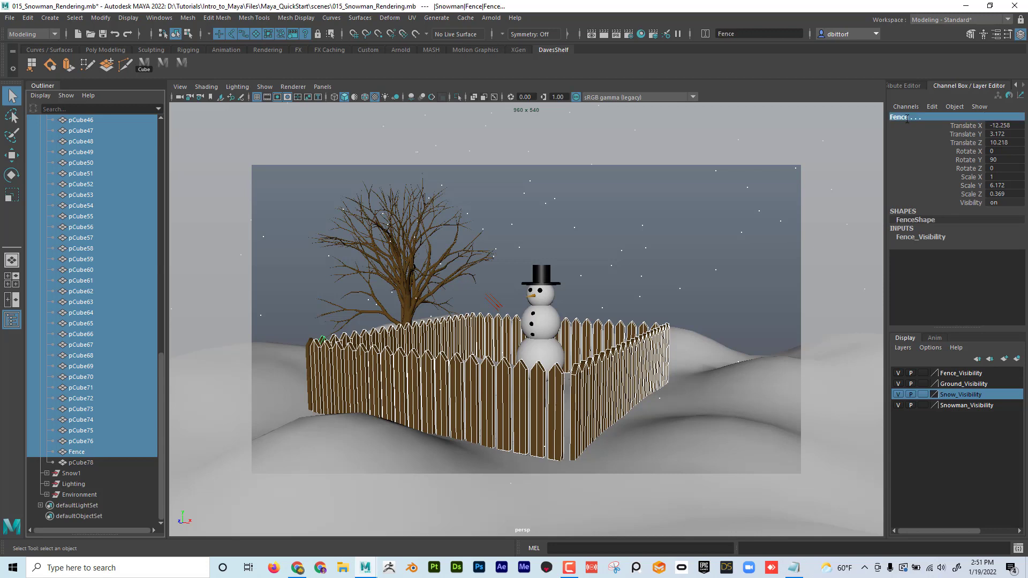
Step: Select the object named Fence to check it, and undo the Channel Box rename
left_click(79, 453)
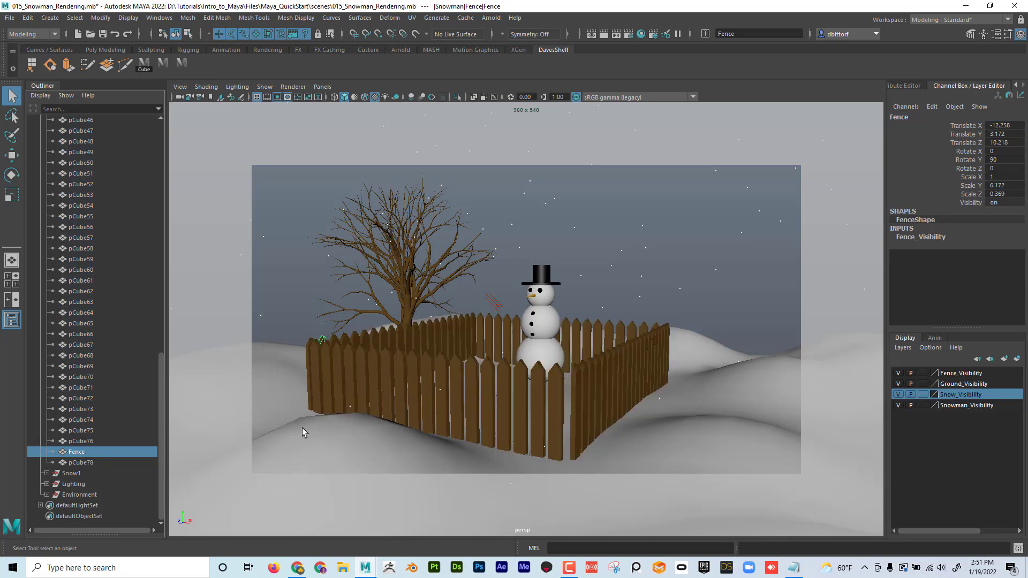
key("ctrl+z")
key("ctrl+z")
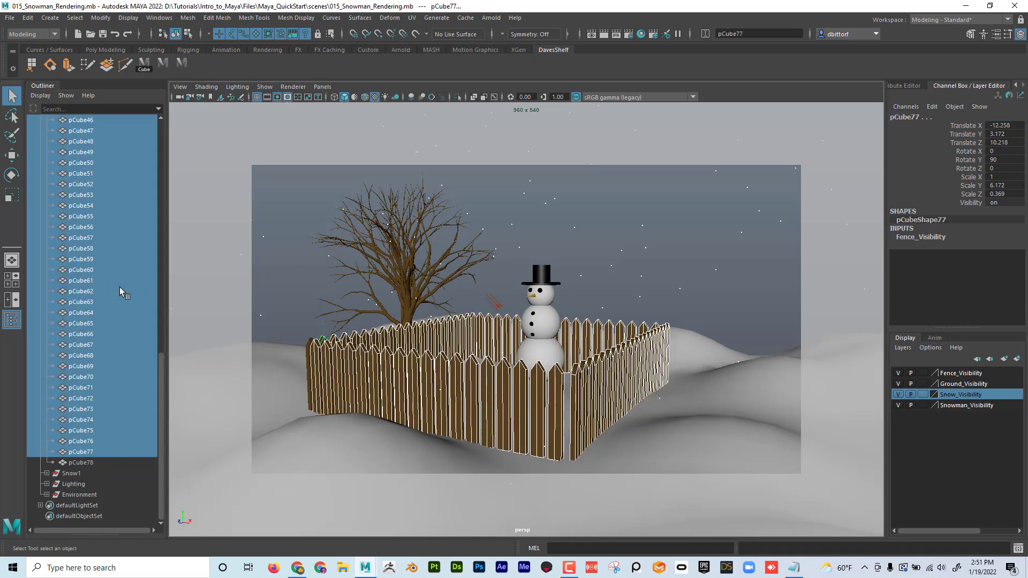
Step: Rename pickets pCube1 through pCube78 together with the base name Fence using the input box's Rename mode, check the list, and collapse the group
scroll(108, 450, "up", 15)
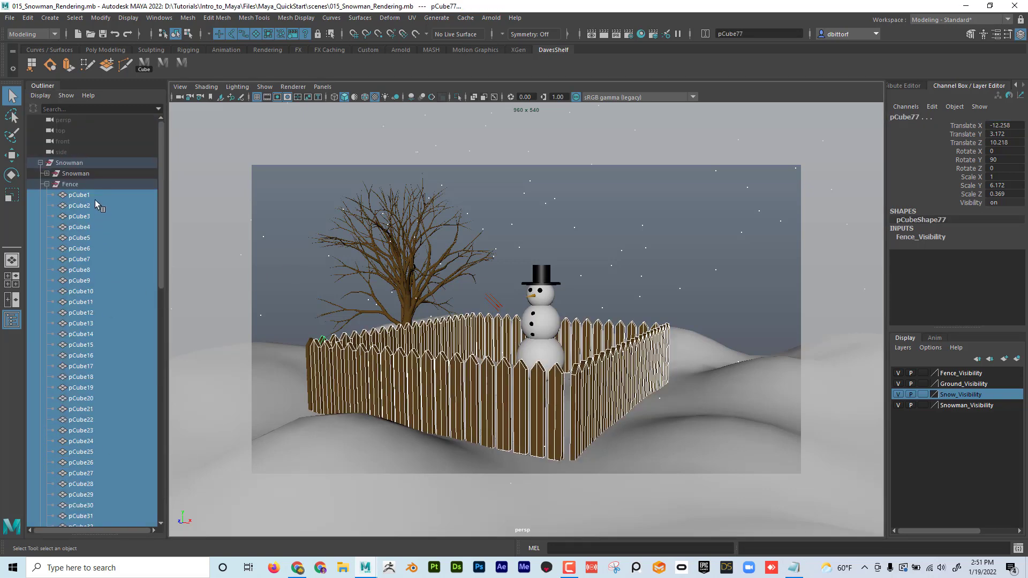
left_click(95, 195)
scroll(127, 336, "down", 17)
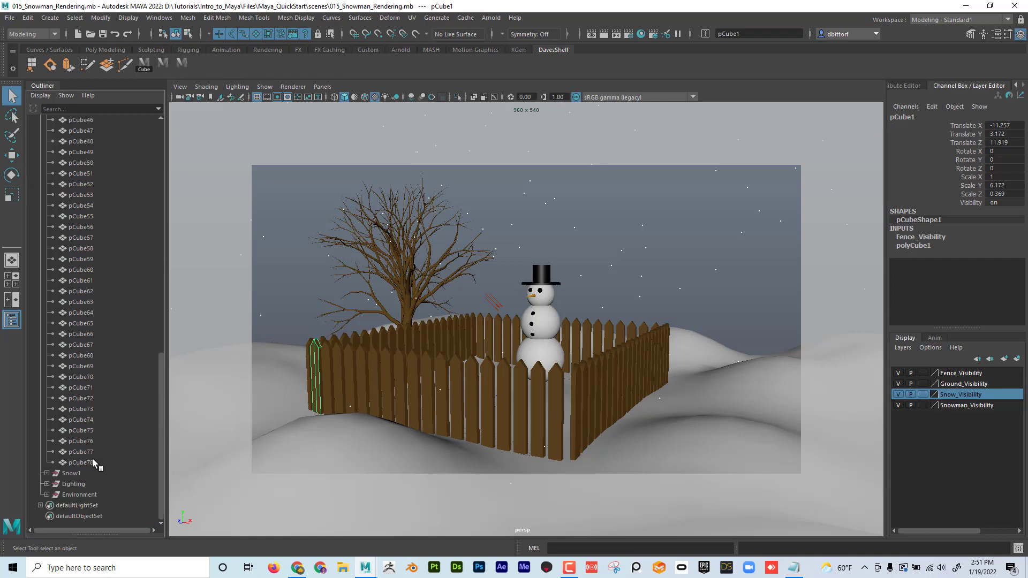
left_click(80, 463, "shift")
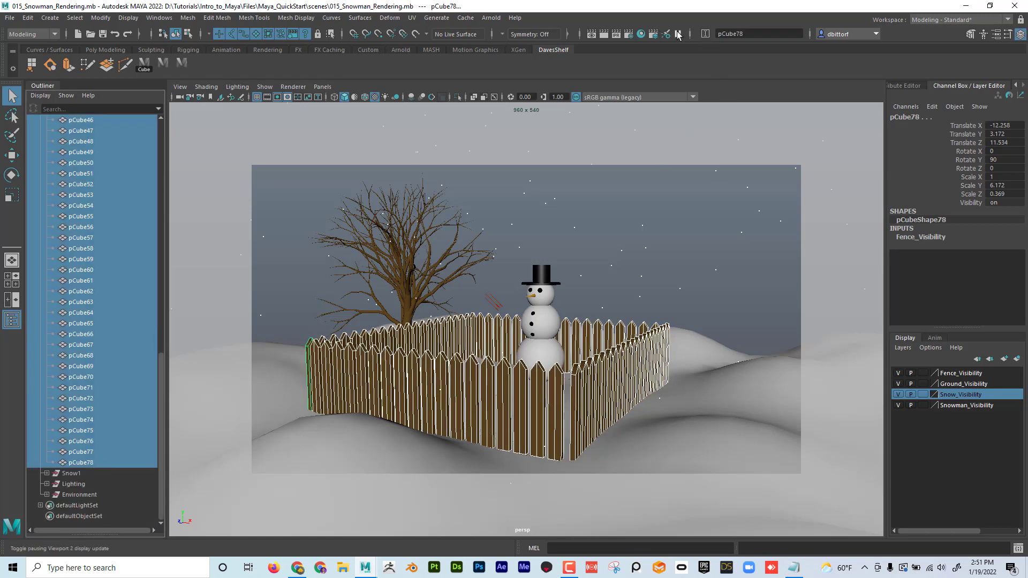
left_click(705, 34)
left_click(689, 34)
left_click(705, 34)
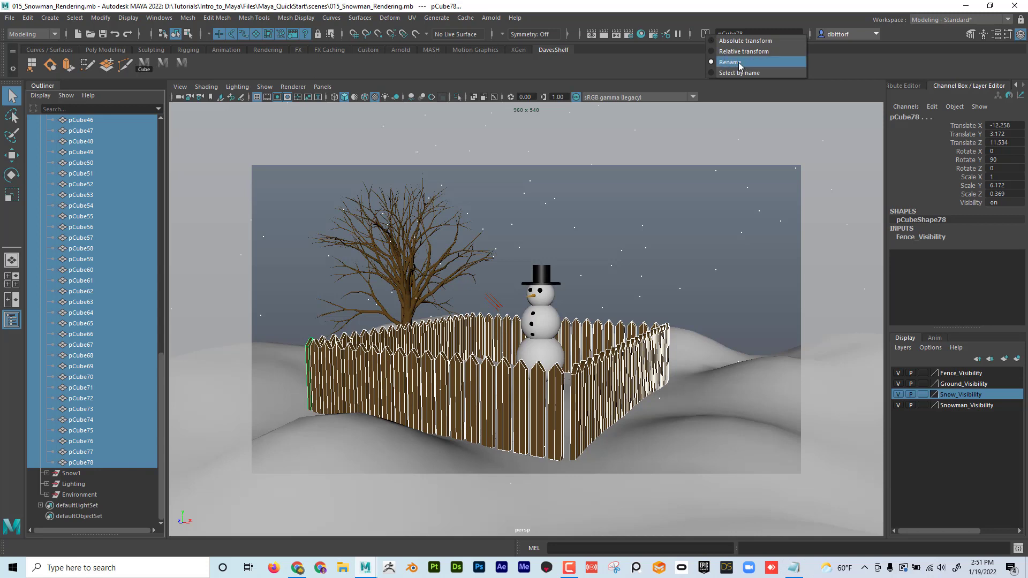
left_click(739, 62)
left_click(718, 34)
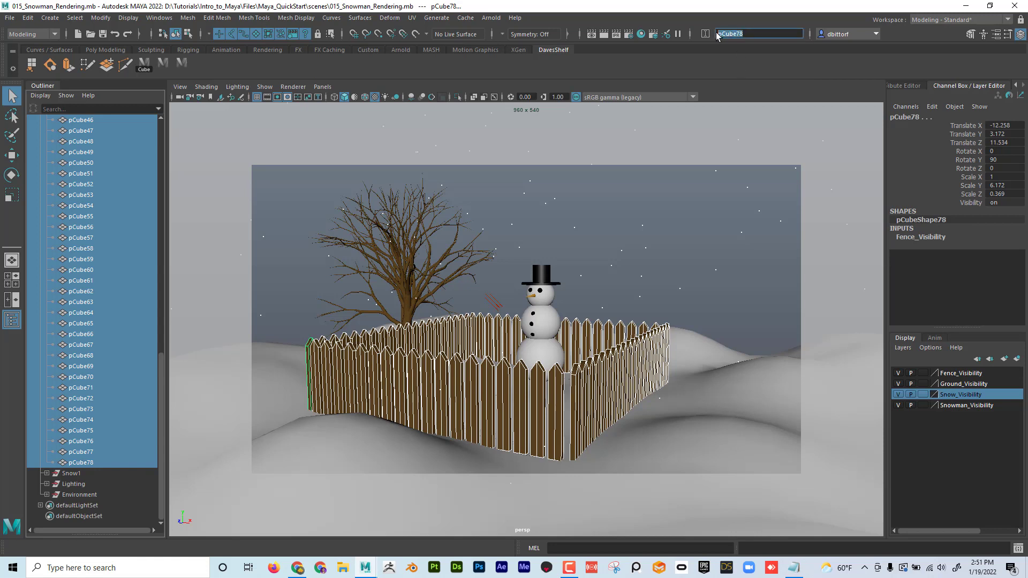
type("Fence")
key("Return")
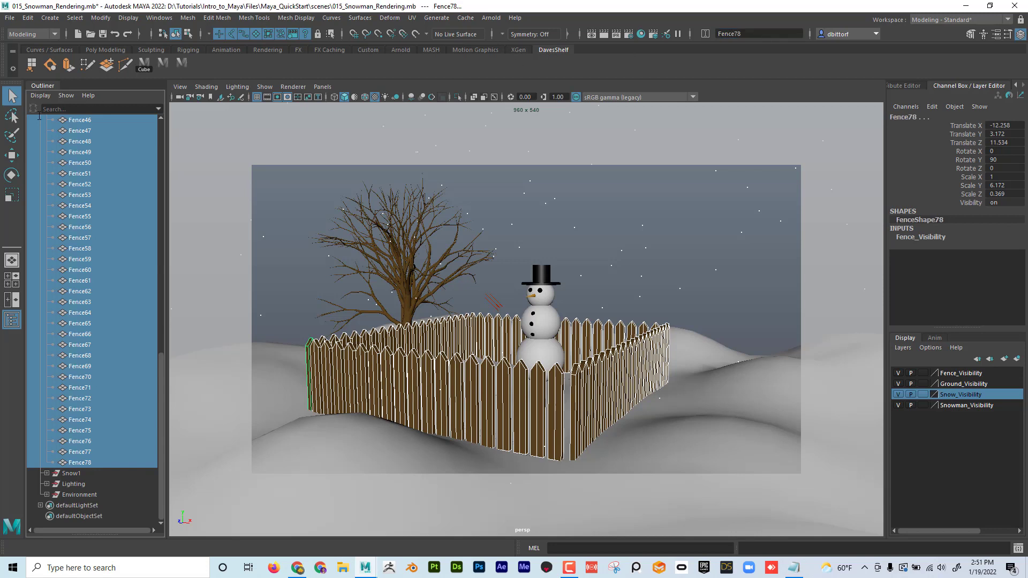
left_click_drag(164, 364, 168, 144)
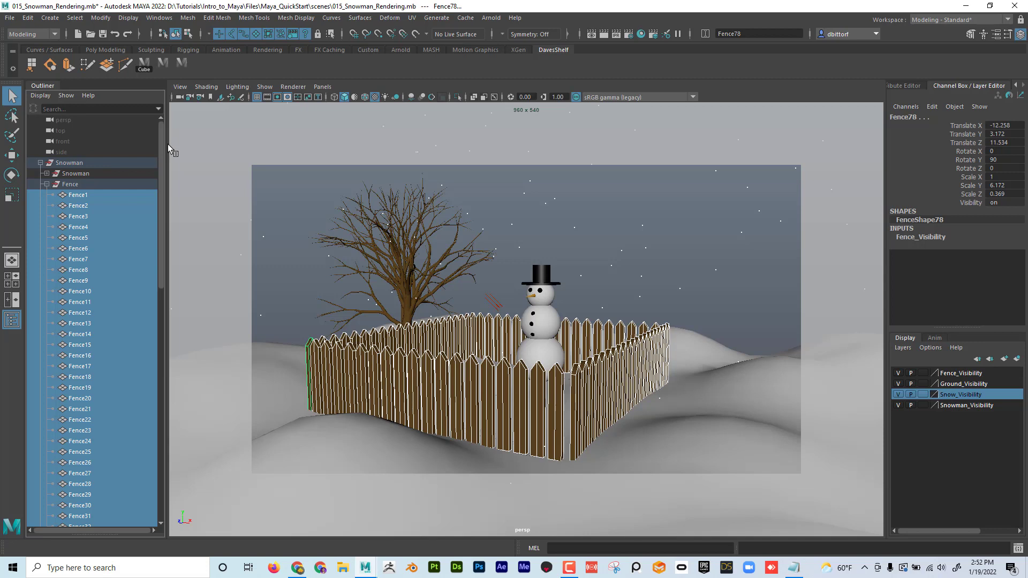
left_click(47, 184)
Step: Examine the part names inside the Snowman group and the picket names inside the Fence group, and collapse both groups
left_click(76, 174)
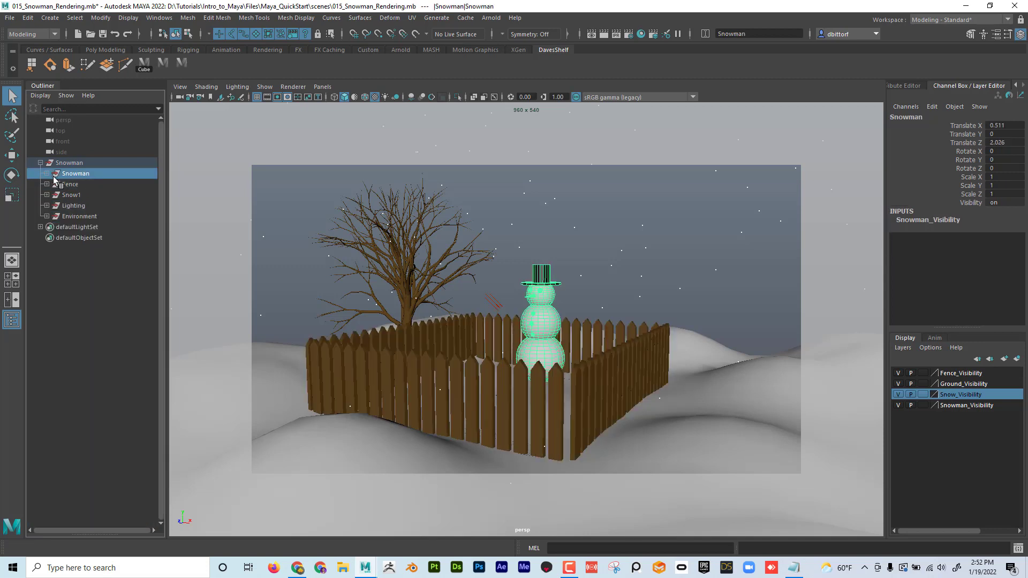
left_click(47, 173)
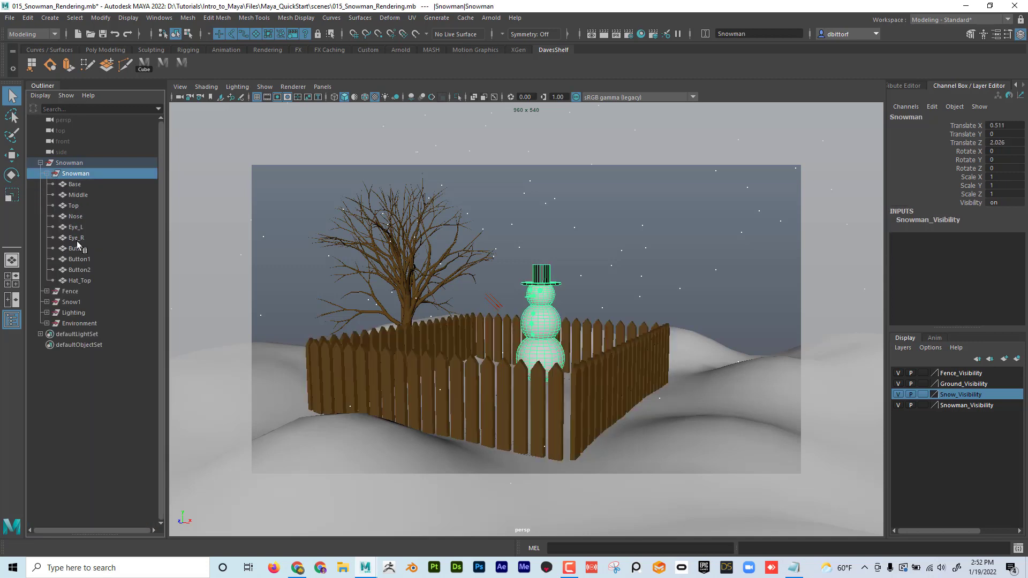
left_click(46, 291)
scroll(53, 302, "down", 5)
scroll(52, 298, "down", 1)
scroll(52, 298, "up", 5)
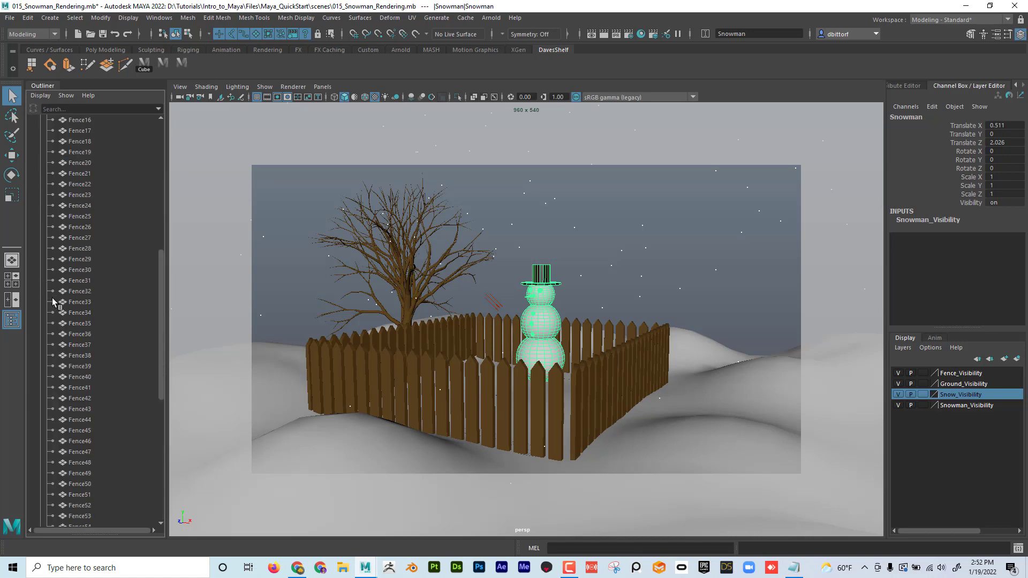
left_click(47, 206)
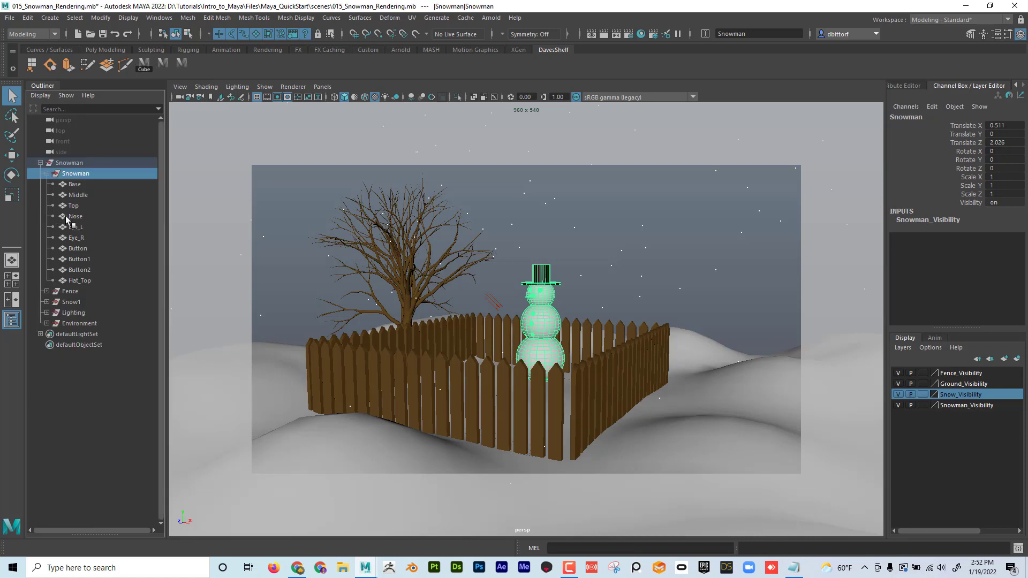
left_click(47, 173)
Step: Examine the snowman scene from a closer view and select the snowman's head in the viewport
left_click_drag(277, 173, 772, 468)
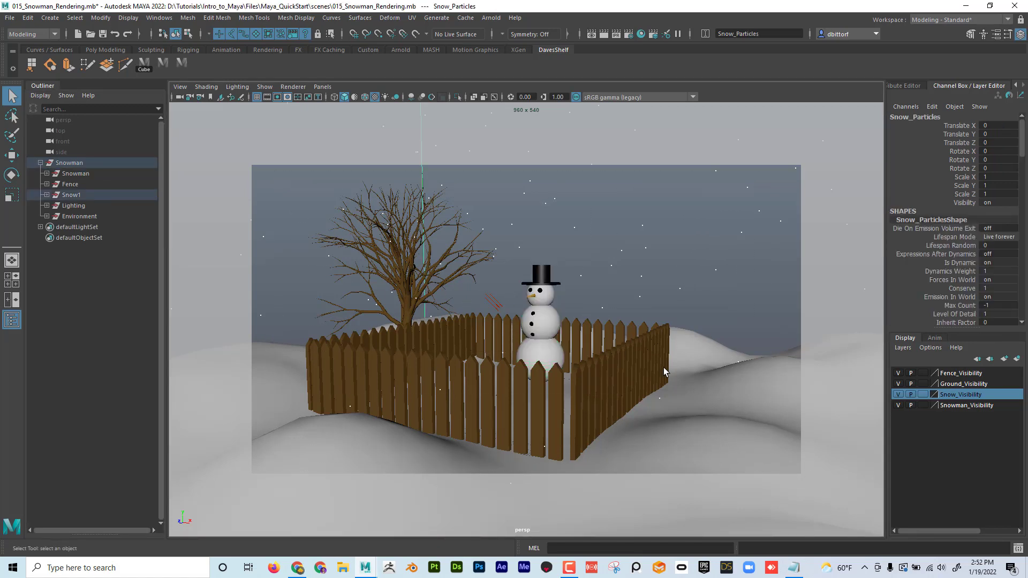
left_click(646, 354)
left_click_drag(737, 383, 603, 230)
scroll(678, 368, "up", 2)
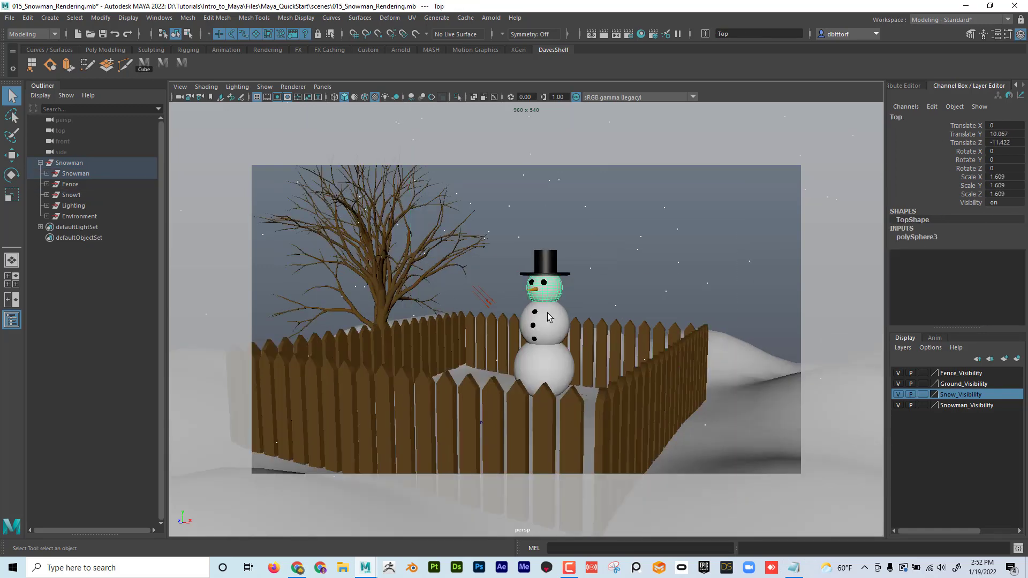
Step: Frame the snow particles in the viewport and examine the whole scene, then return to a close view of the snowman
scroll(555, 296, "up", 1)
key("f")
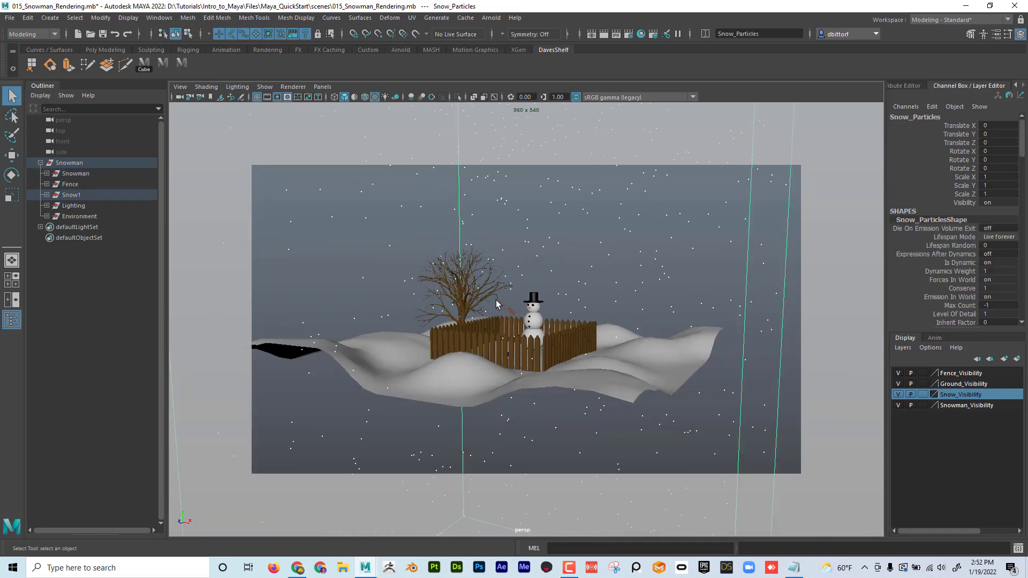
scroll(551, 288, "up", 2)
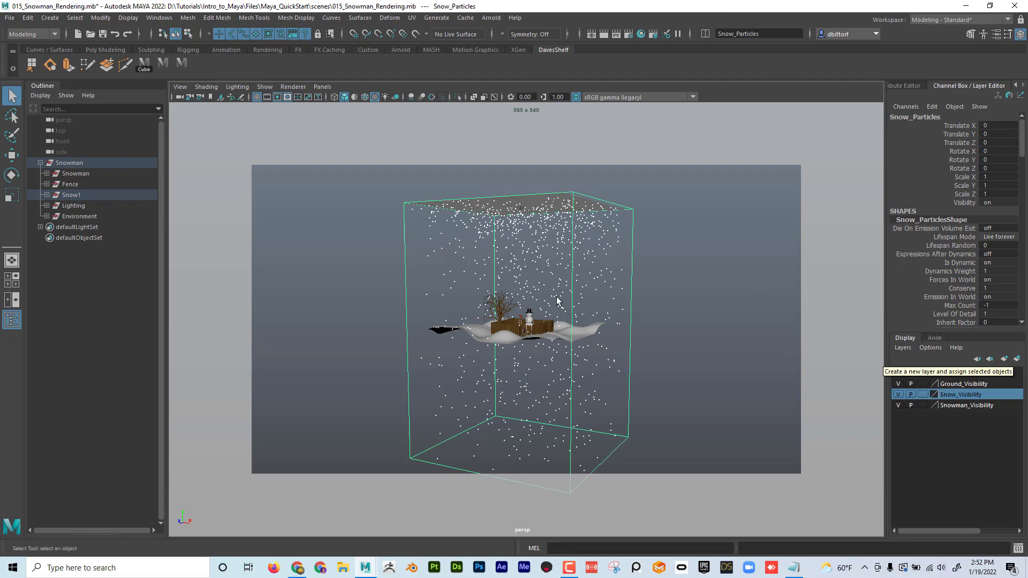
scroll(539, 301, "up", 8)
scroll(538, 301, "up", 5)
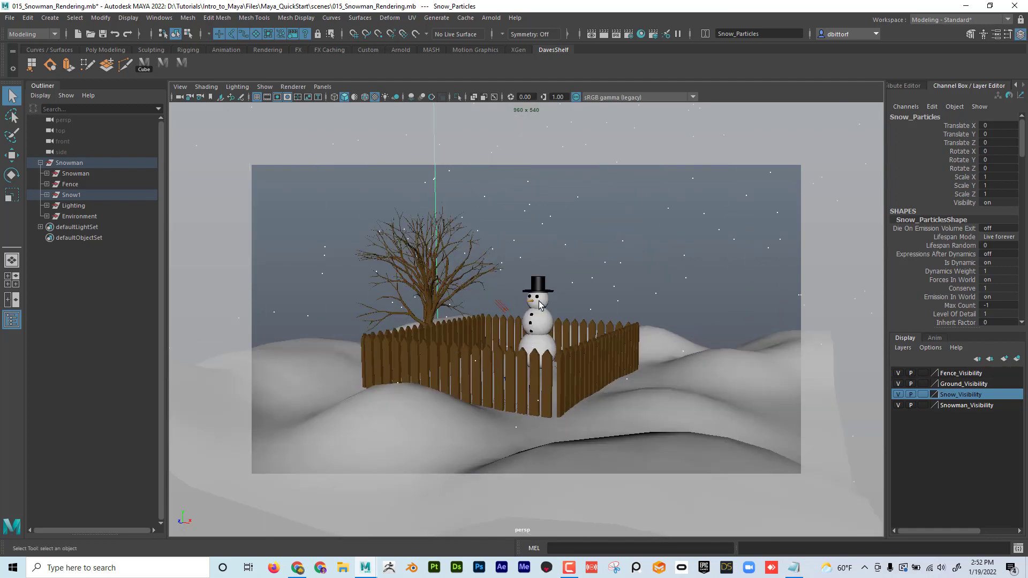
Step: Select the top Snowman group through Environment, check the inner Snowman group's parts for selection, and look through the available selection commands
left_click(69, 163)
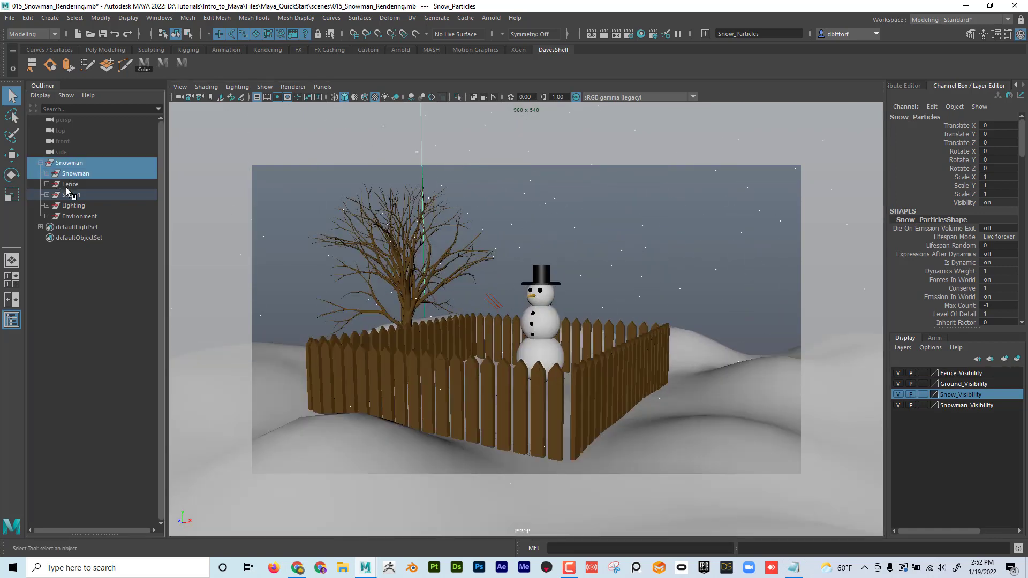
left_click(79, 217, "shift")
left_click(47, 173)
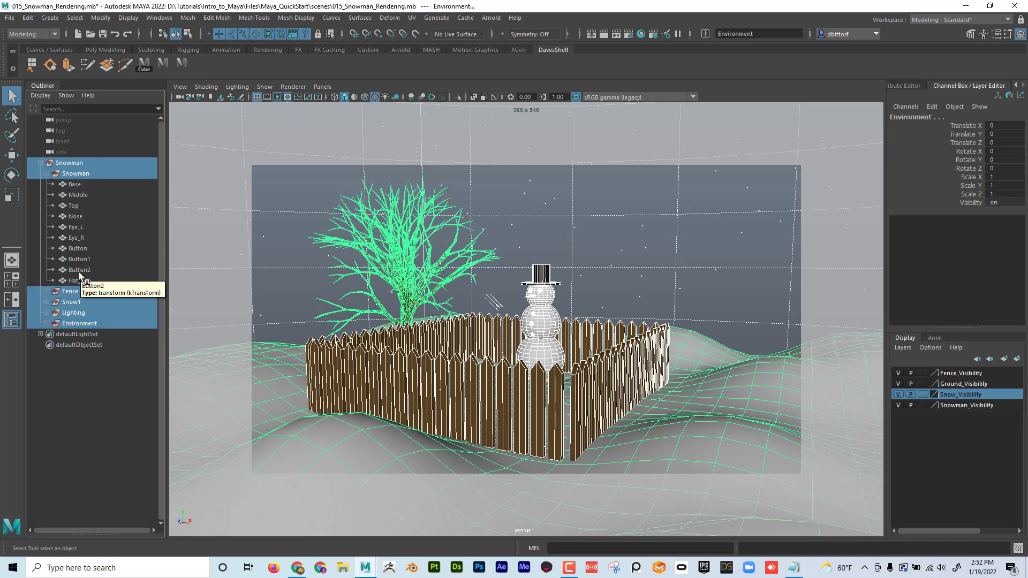
left_click(47, 173)
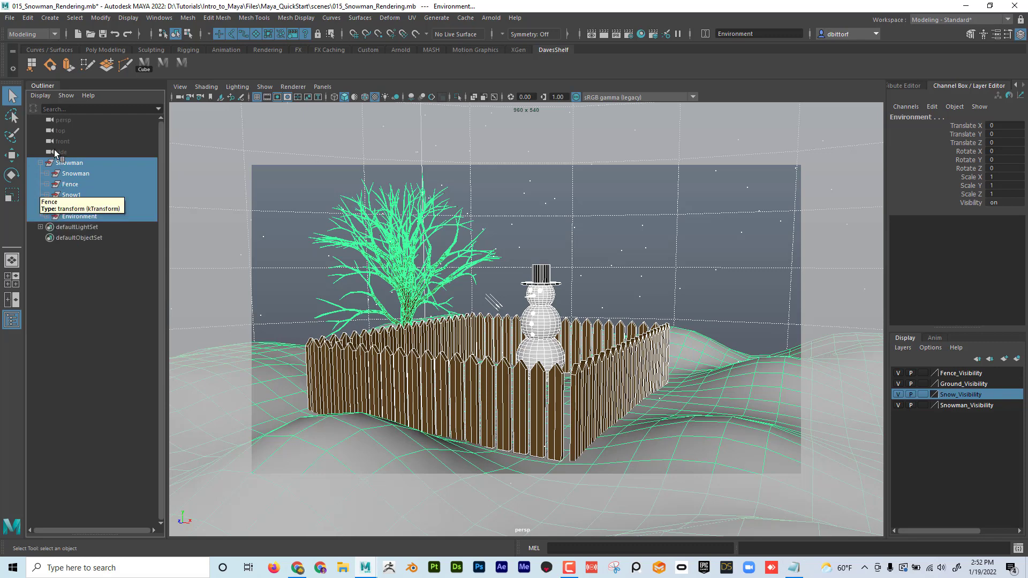
left_click(75, 18)
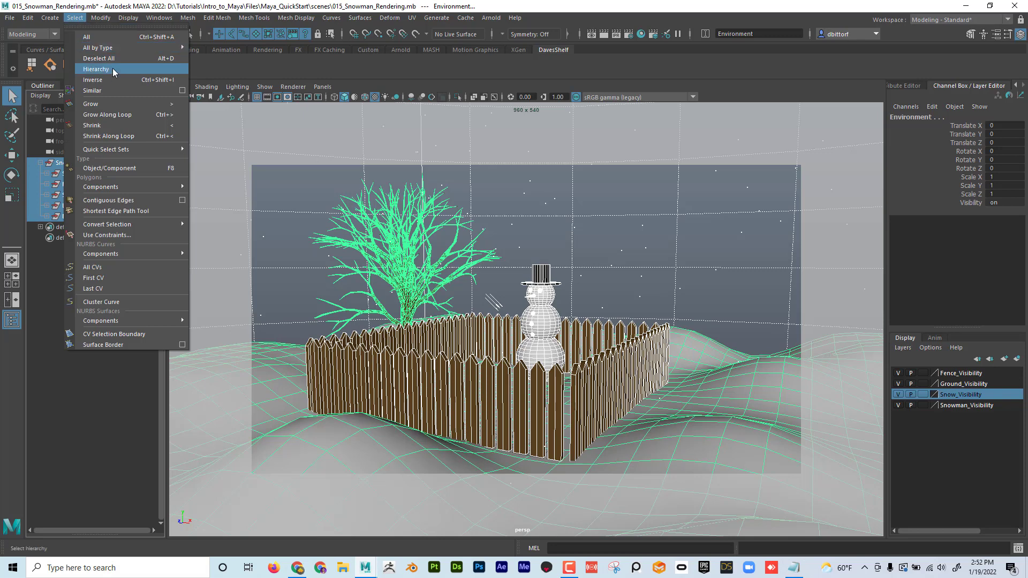
mouse_move(115, 47)
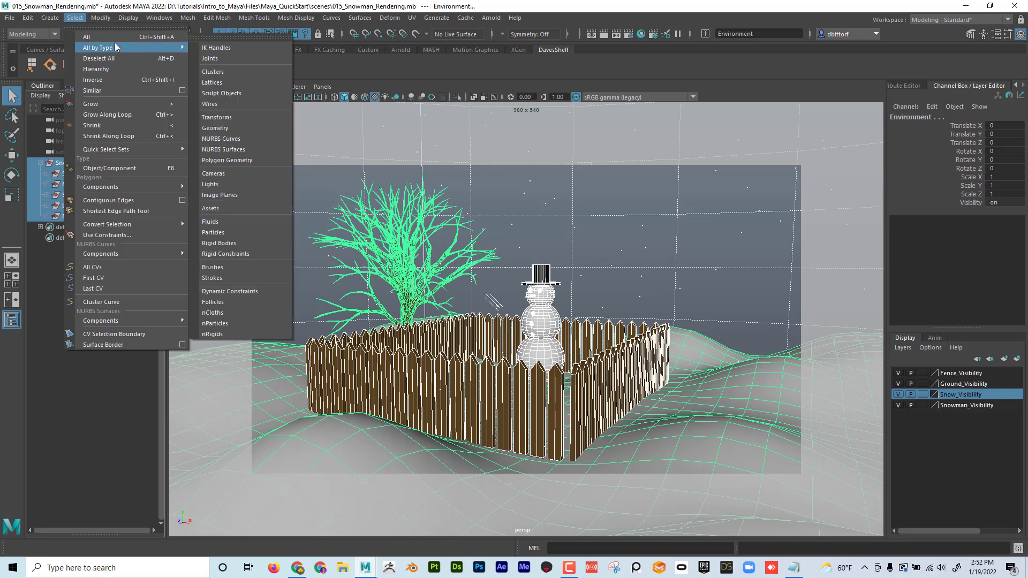
left_click(71, 18)
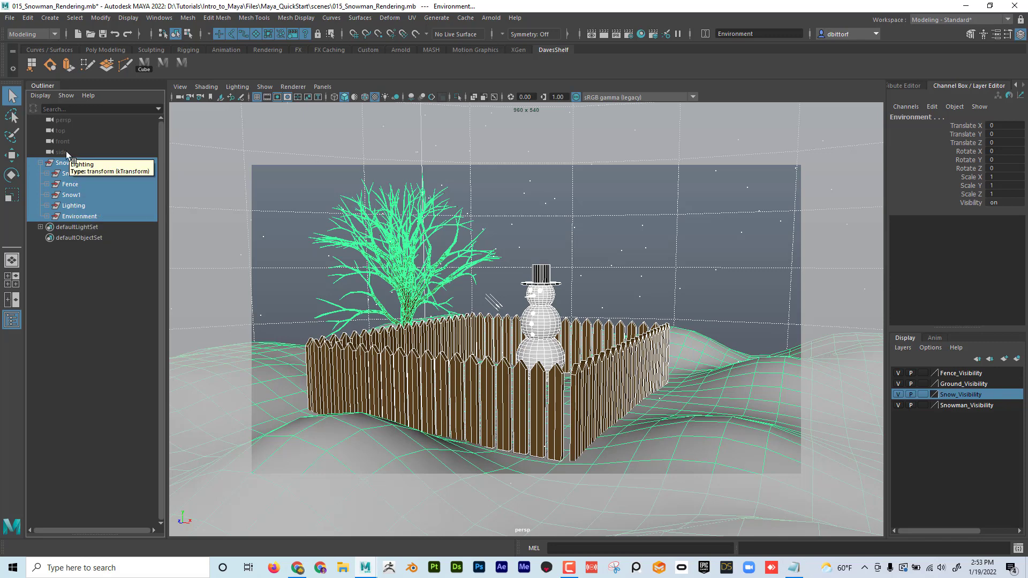
Step: Select only the top Snowman group and select its entire hierarchy with the MEL command "select -hi"
left_click(80, 164)
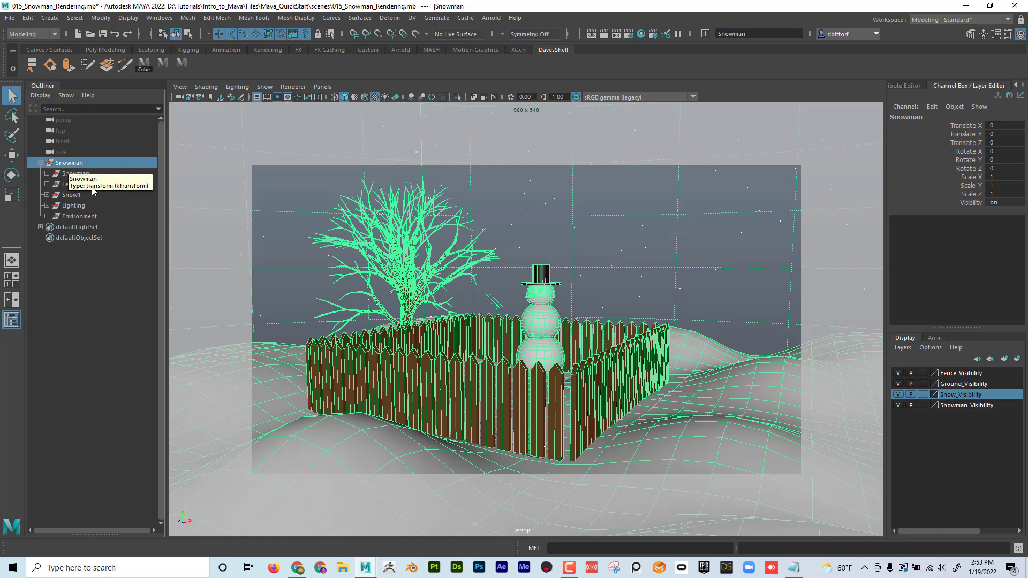
left_click(568, 549)
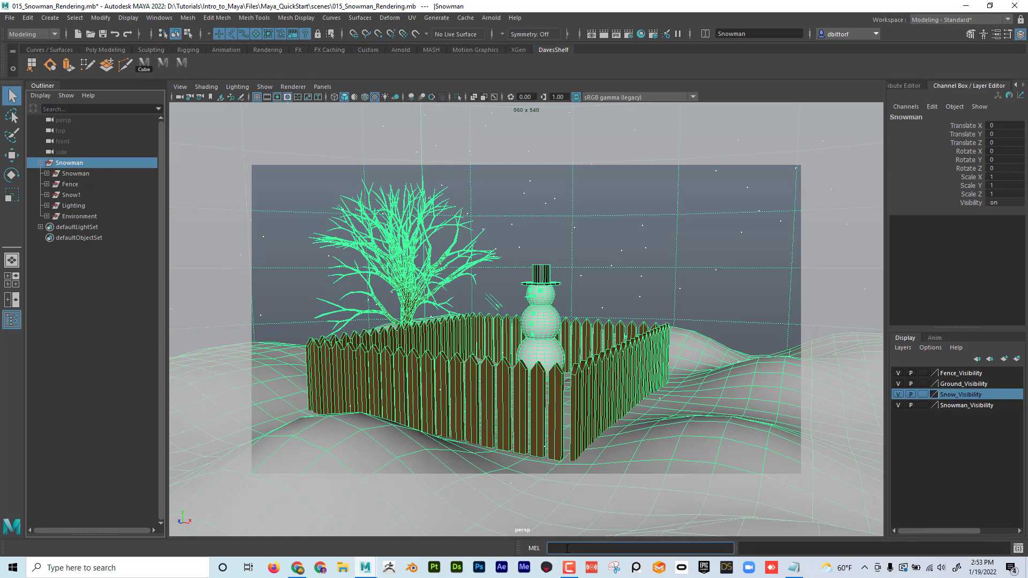
type("select -hi")
key("Return")
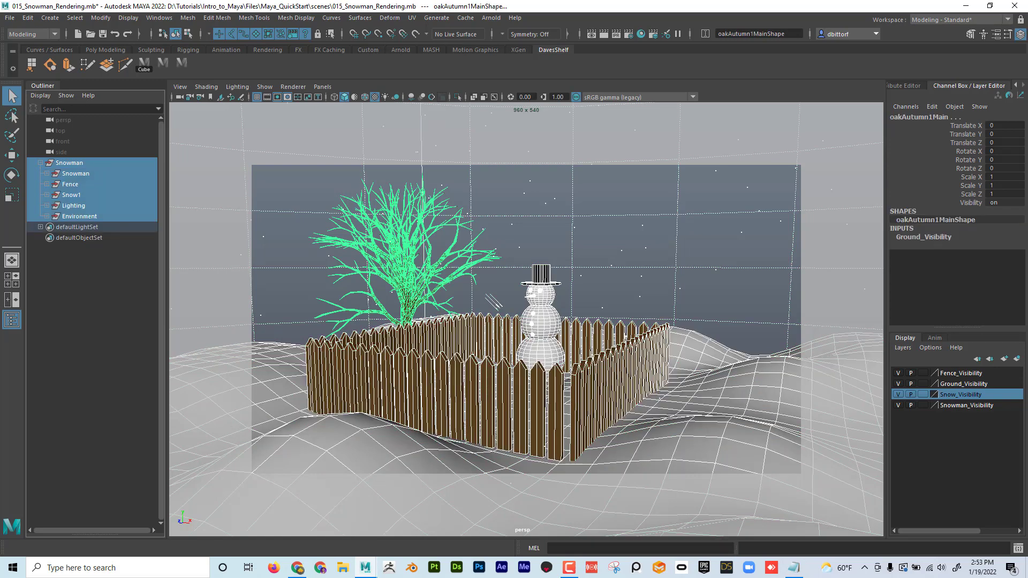
Step: Examine the selected items inside the inner Snowman and Fence groups, and collapse both groups
left_click(47, 174)
left_click(49, 291)
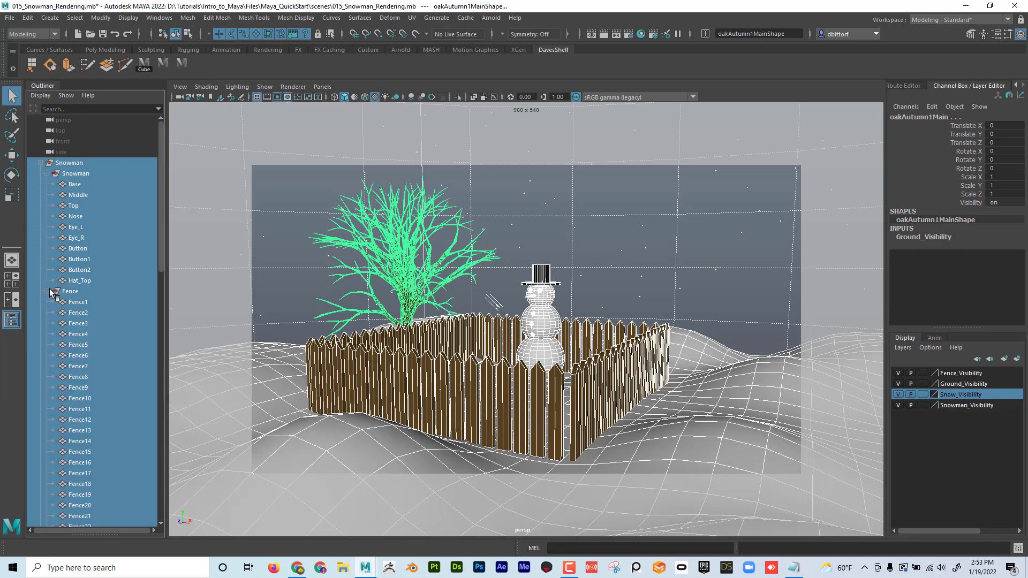
scroll(50, 290, "down", 3)
scroll(50, 290, "up", 3)
left_click(46, 291)
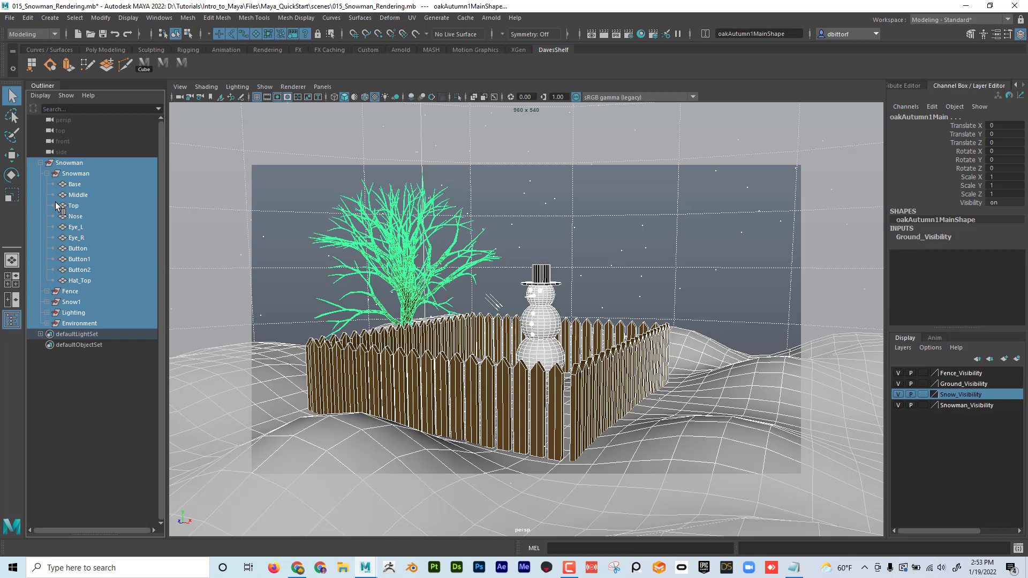
left_click(47, 174)
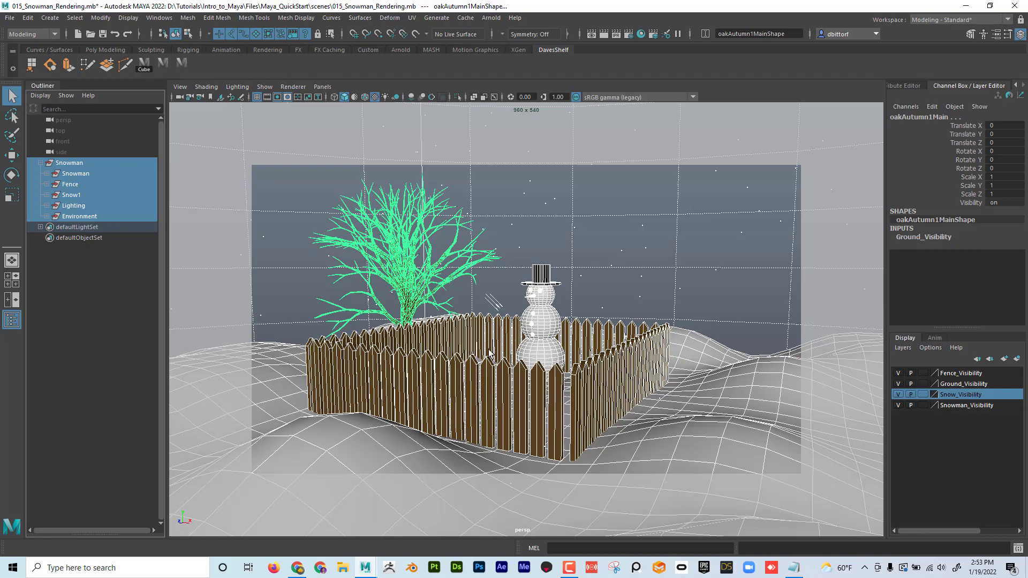
Step: Select the sky dome light, view the fenced yard from above, and switch back and forth between the previous and next camera views
left_click_drag(660, 253, 597, 229, "alt")
left_click(596, 230)
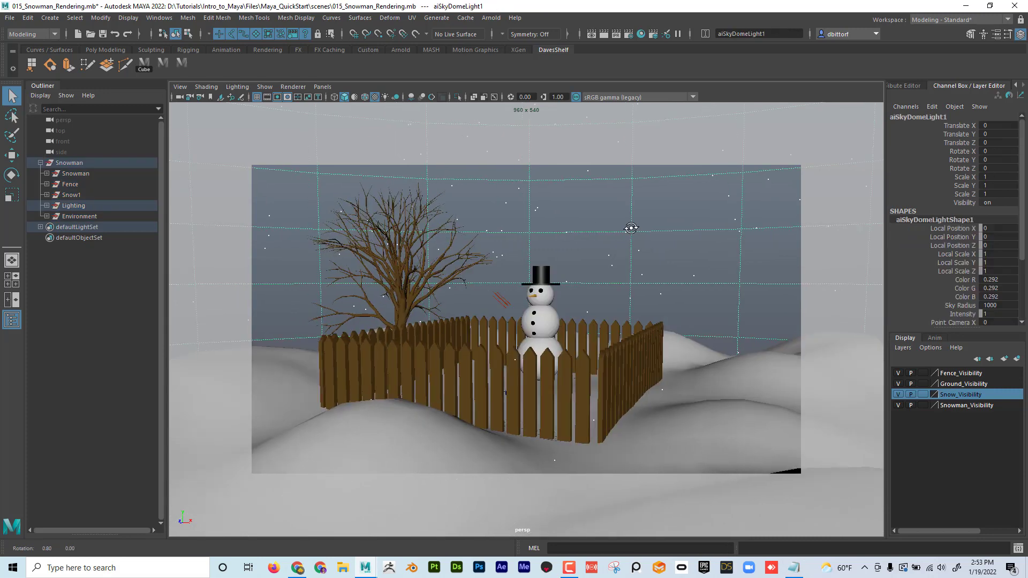
left_click_drag(570, 267, 483, 287, "alt")
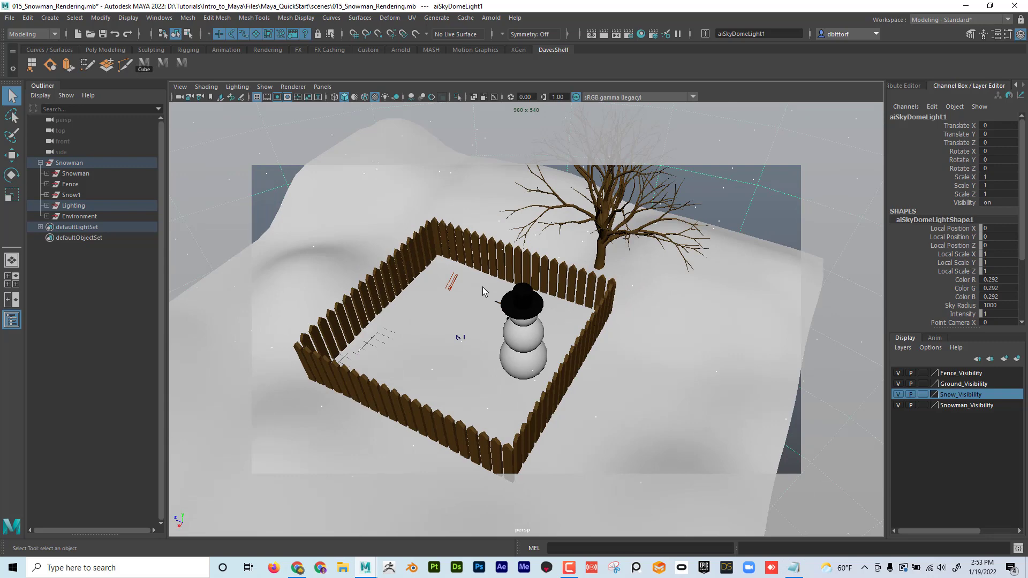
key("bracketleft")
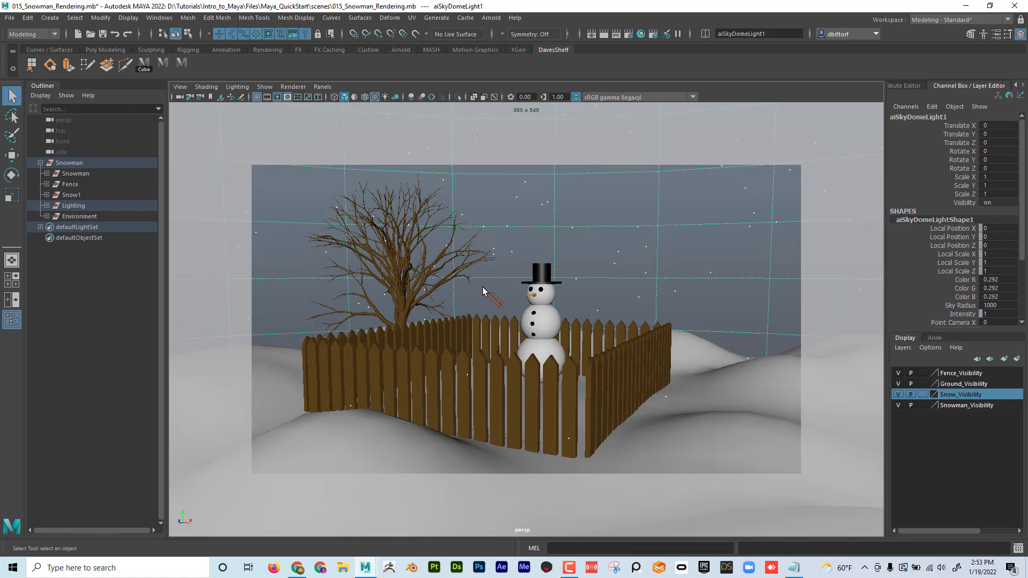
key("bracketright")
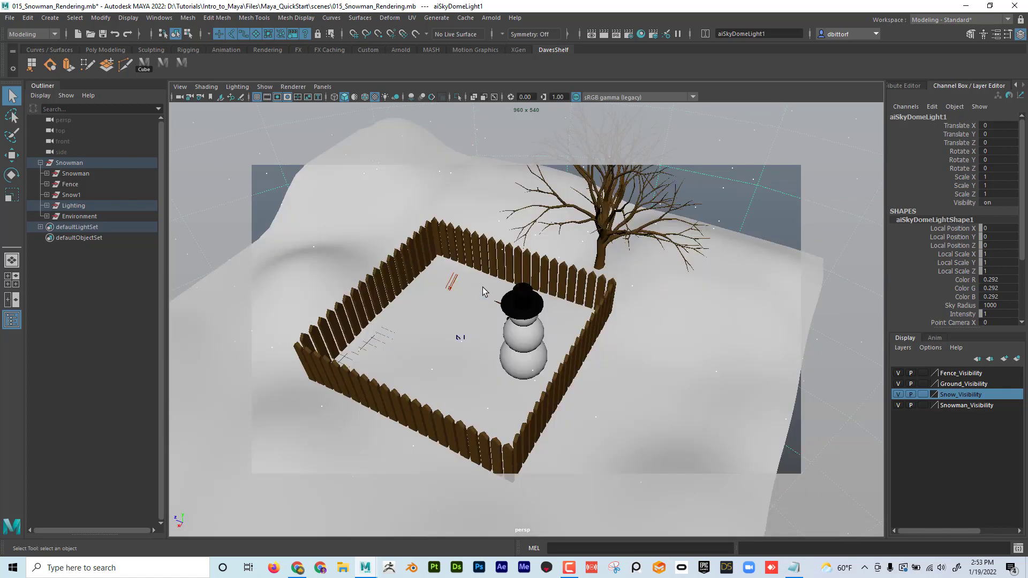
key("bracketleft")
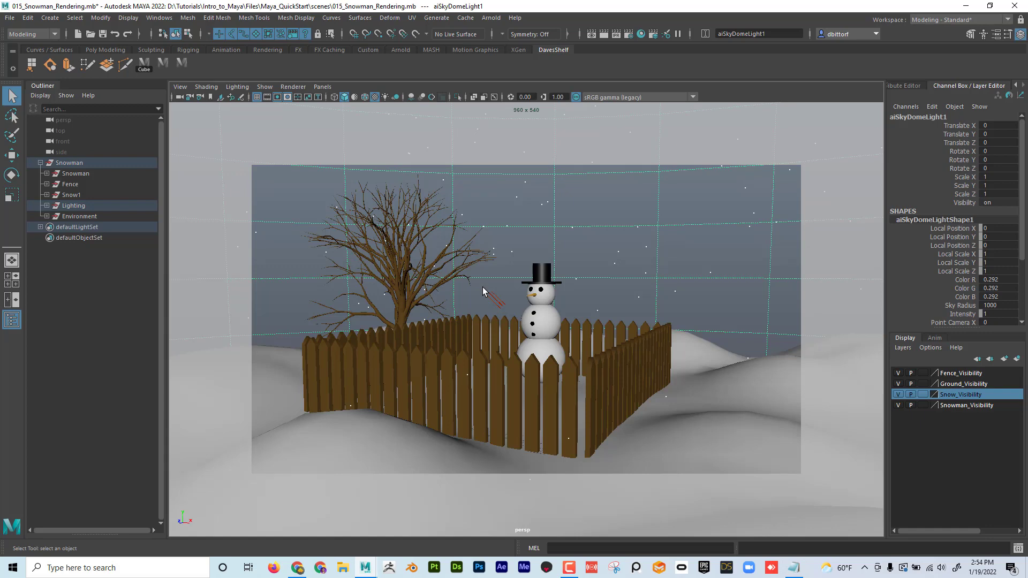
key("bracketright")
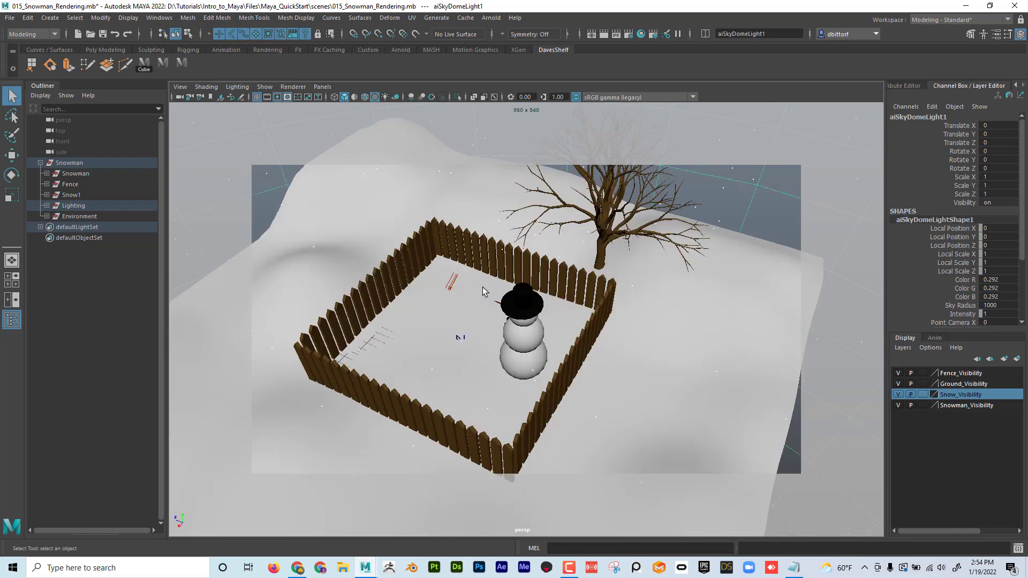
key("bracketleft")
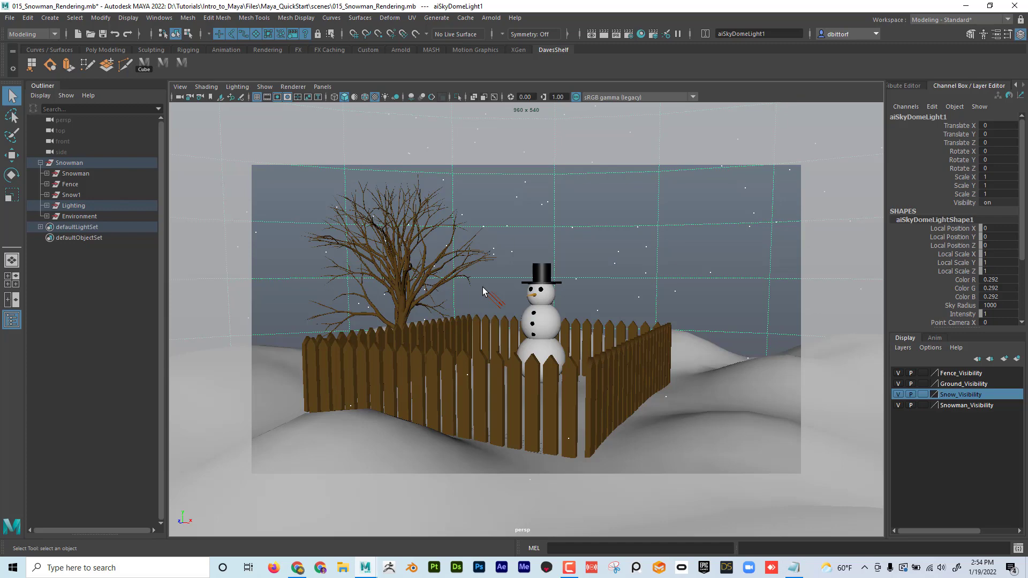
Step: View the scene from several new camera angles and step back through the view history to the original snowman view
middle_click_drag(413, 274, 555, 316, "alt")
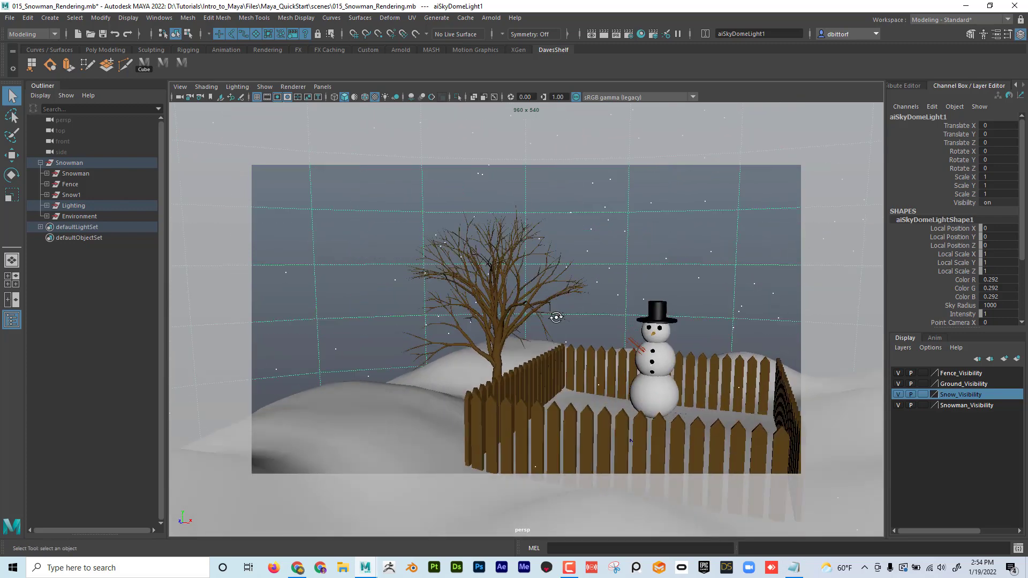
right_click_drag(555, 317, 504, 321, "alt")
left_click_drag(503, 321, 632, 369, "alt")
middle_click_drag(632, 370, 561, 371, "alt")
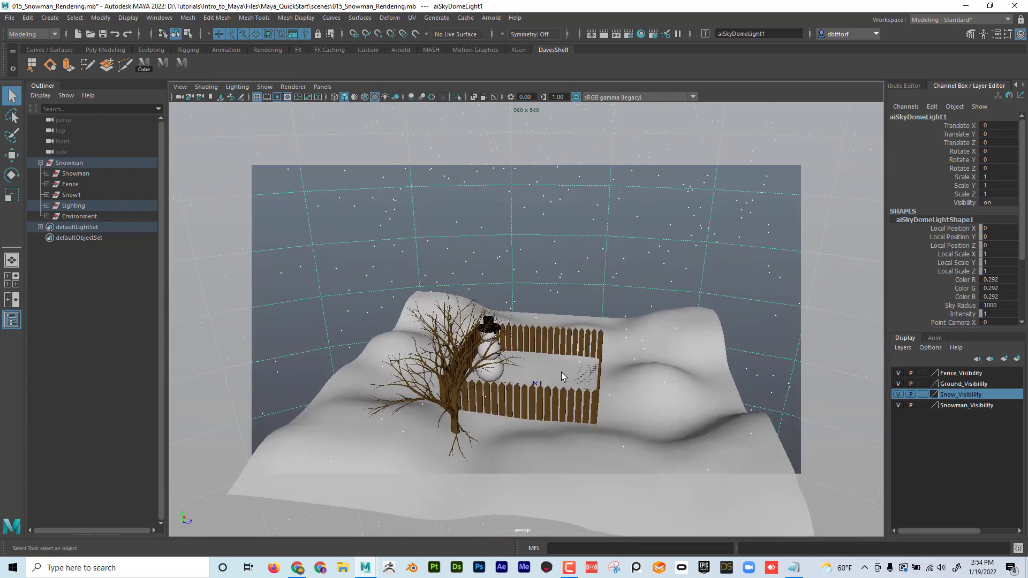
key("bracketleft")
key("bracketleft")
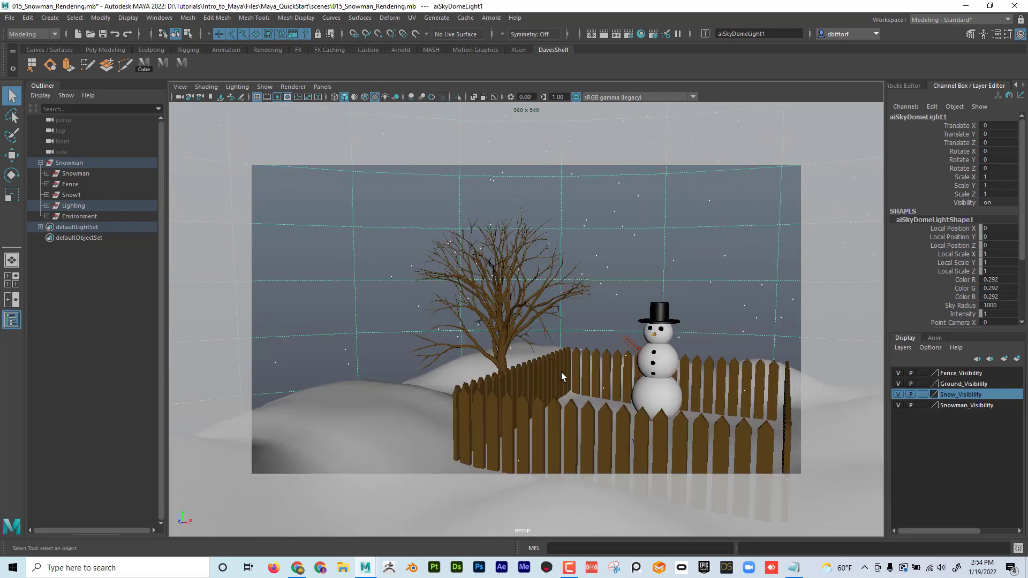
key("bracketleft")
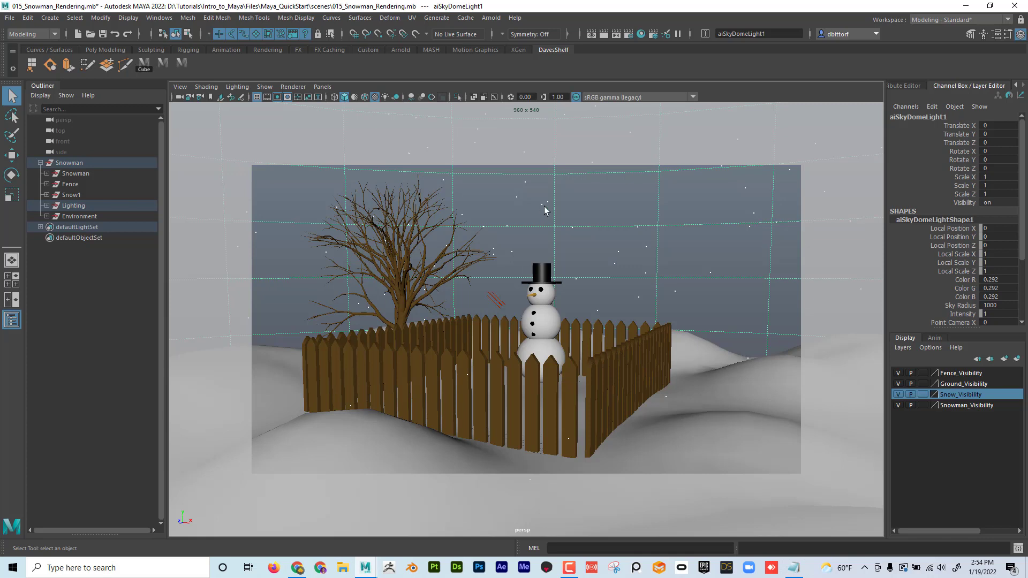
Step: Find menu items containing "nCloth" using Find Menu, with its window moved beside the tree
left_click(517, 19)
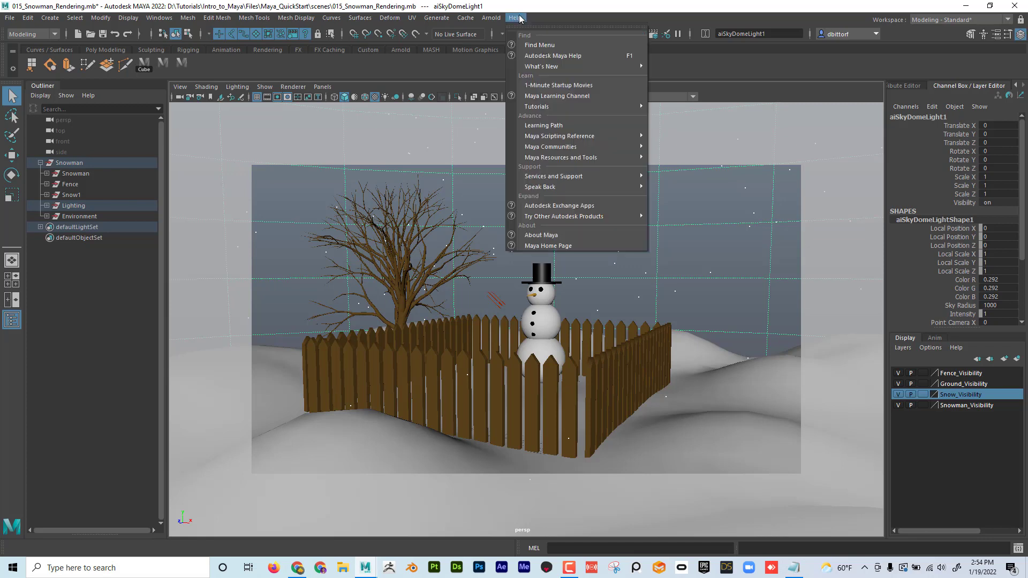
left_click(536, 43)
left_click_drag(480, 193, 655, 129)
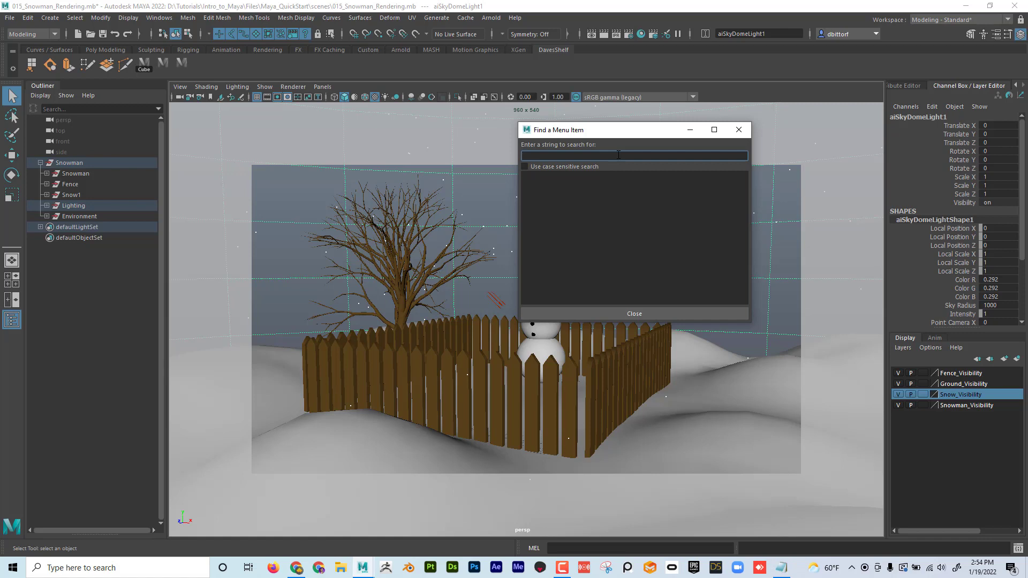
type("nCloth")
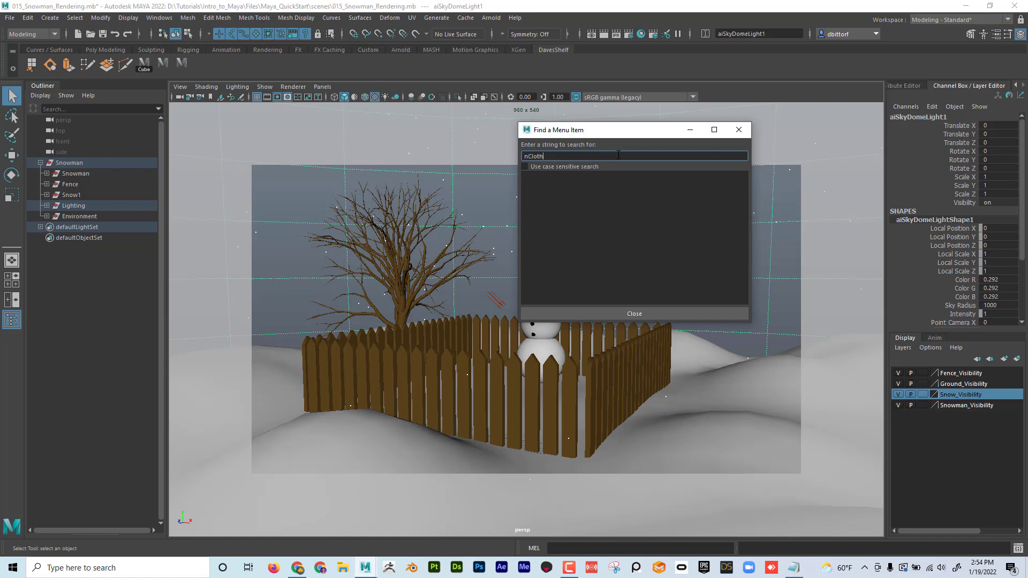
key("Return")
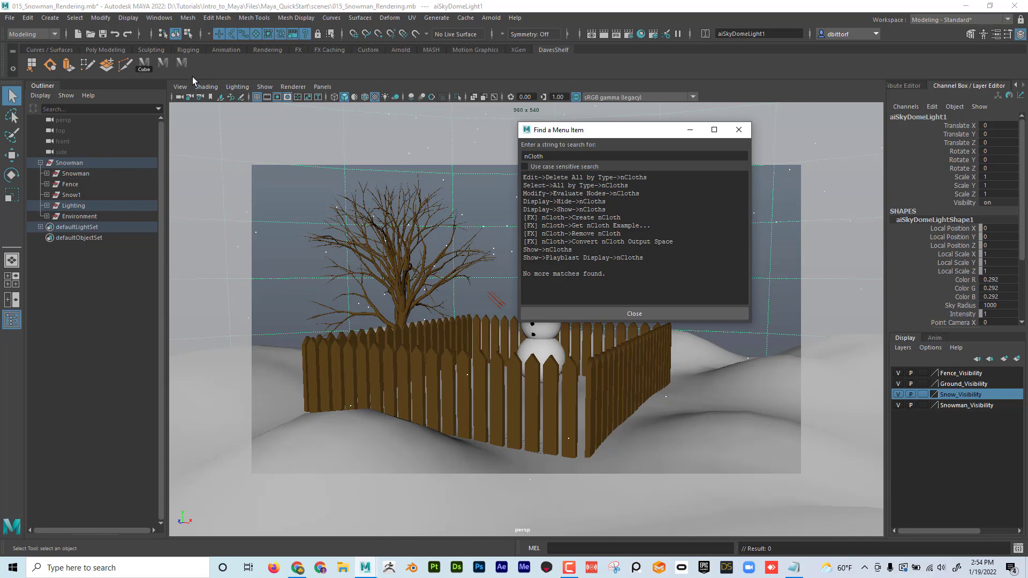
Step: Switch to the FX menu set, review the nCloth and Display commands, and close the menu item search
left_click(46, 34)
left_click(37, 75)
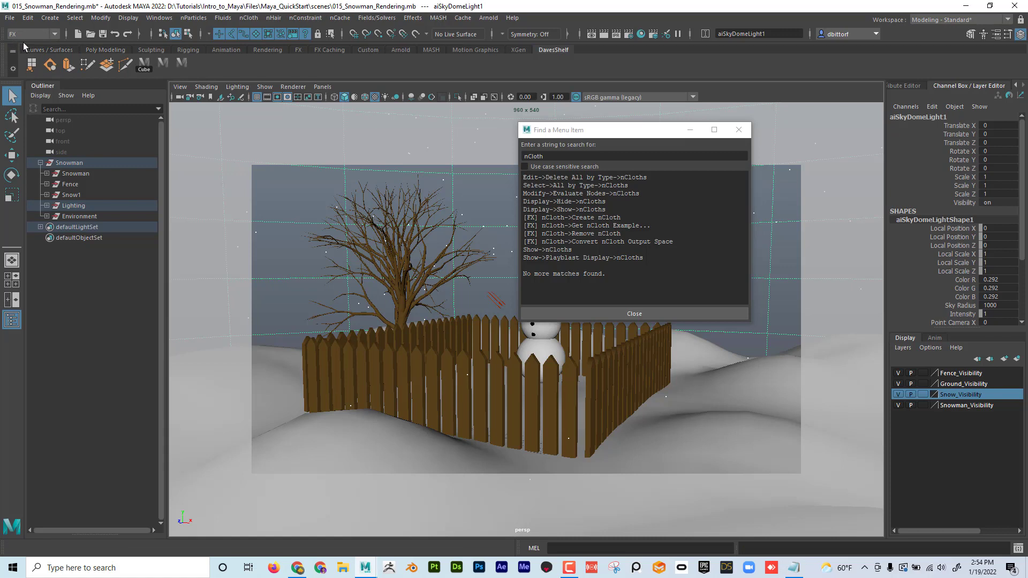
left_click(248, 18)
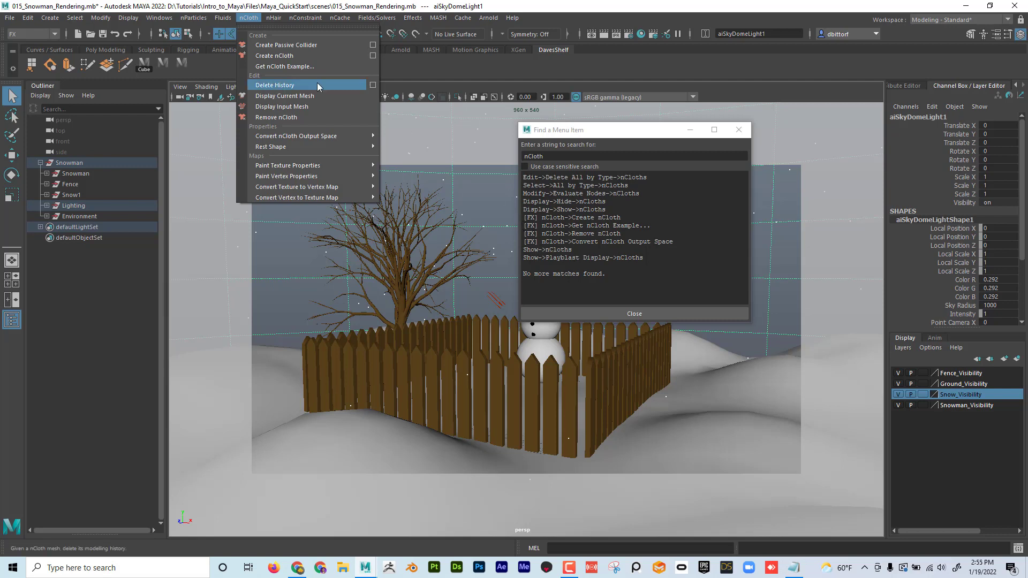
mouse_move(129, 18)
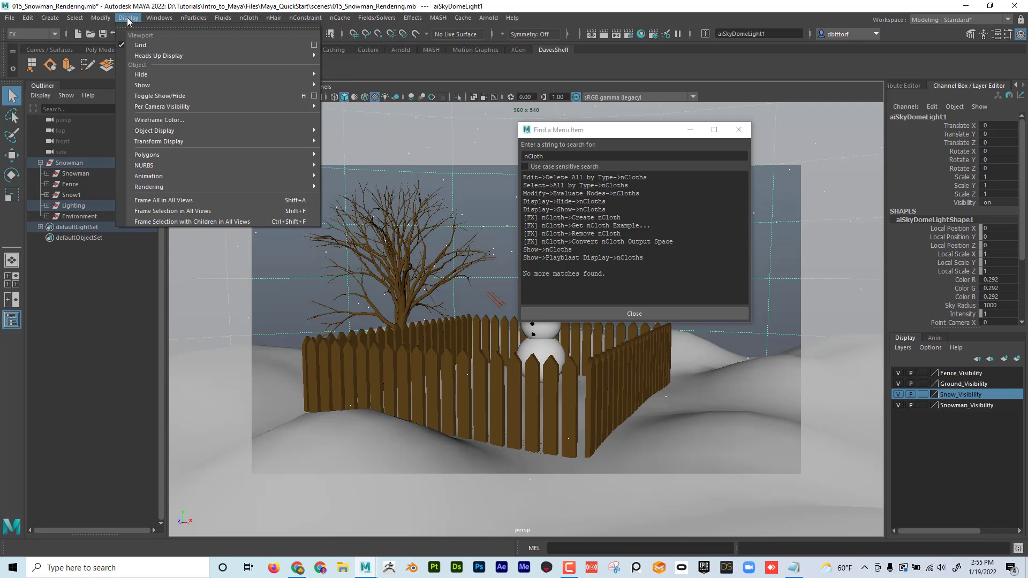
left_click(128, 19)
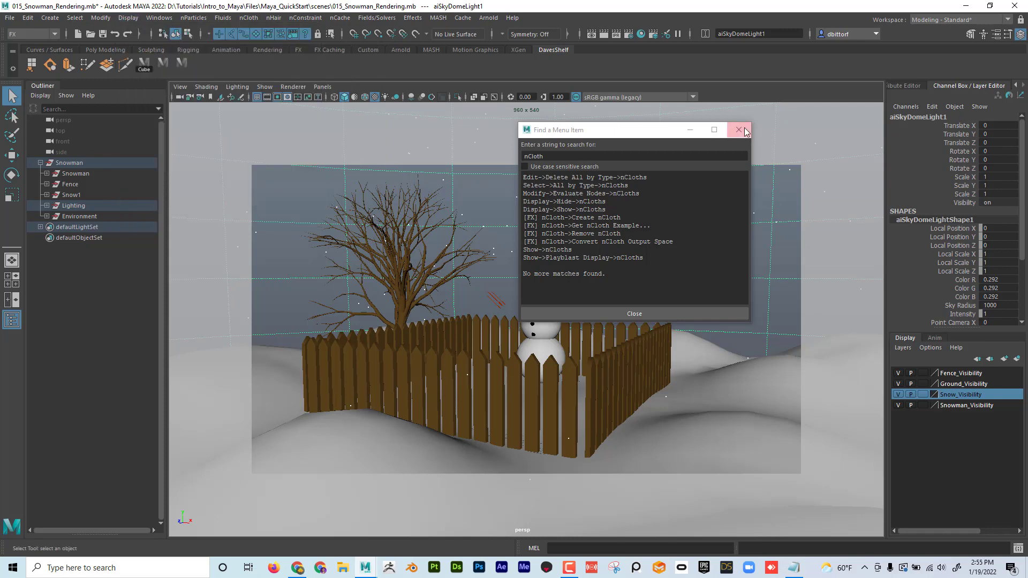
left_click(738, 130)
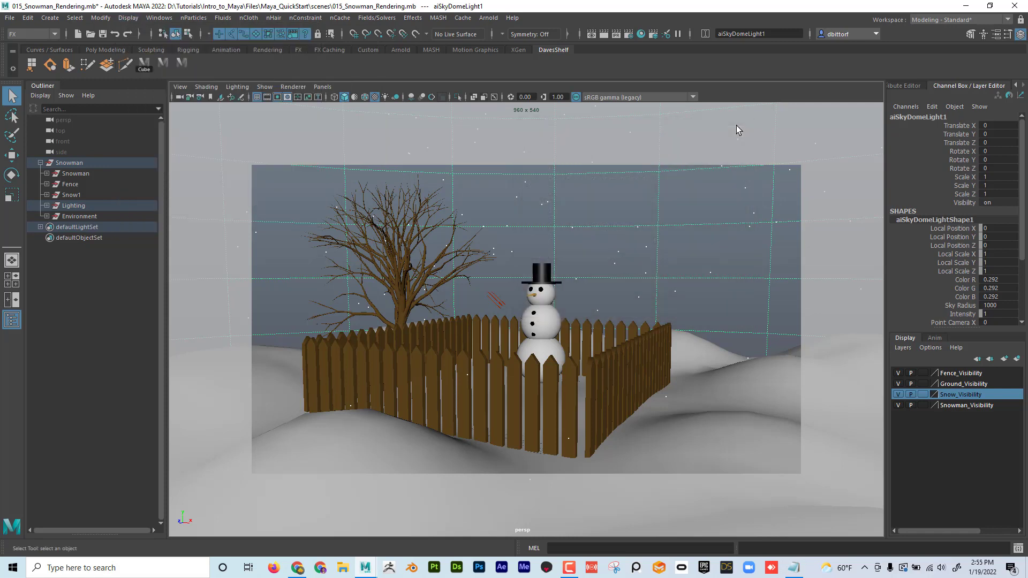